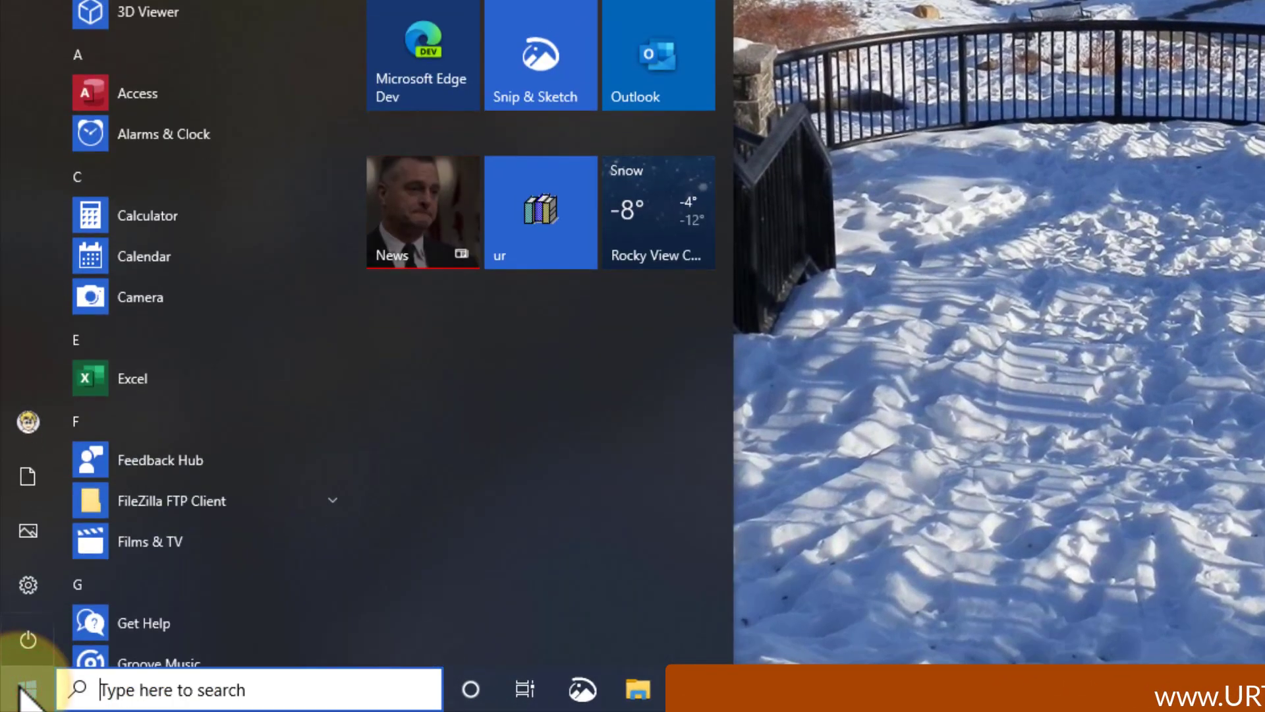
# Open Clipboard settings via a 'clip' search, maximize Settings, and switch Clipboard history On.
pyautogui.write('clip')
pyautogui.press('Return')
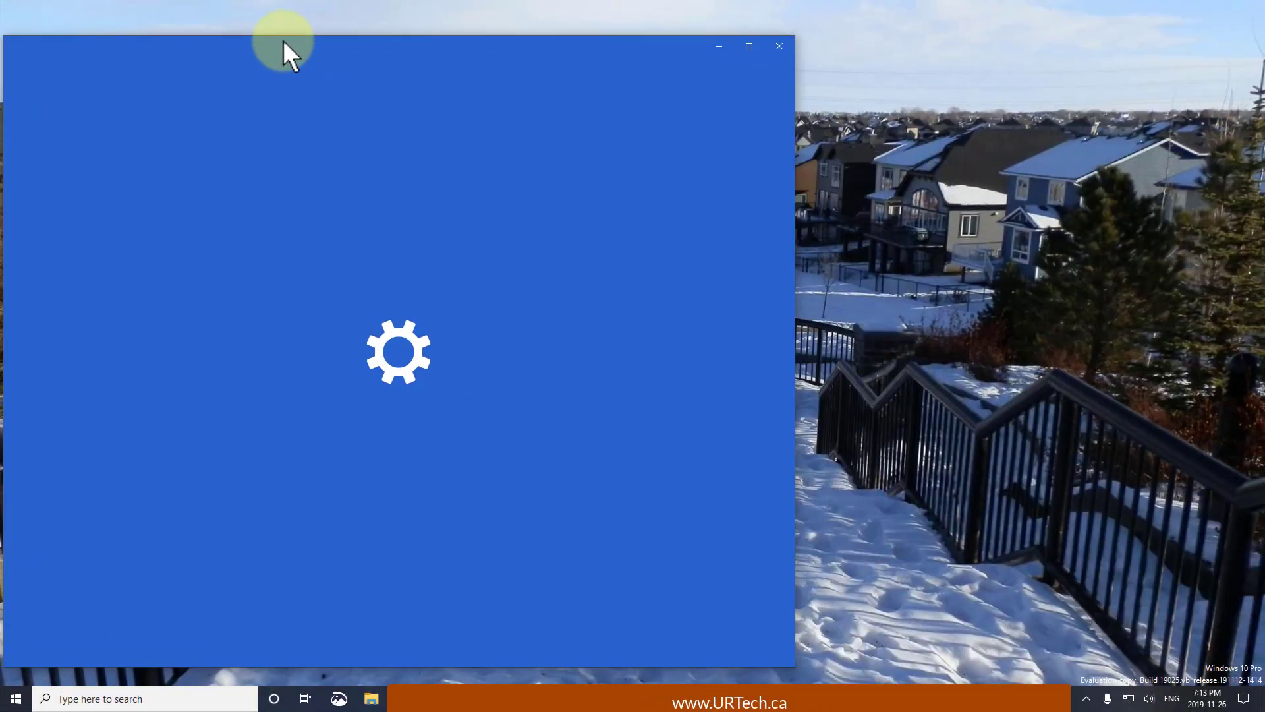
pyautogui.click(283, 41)
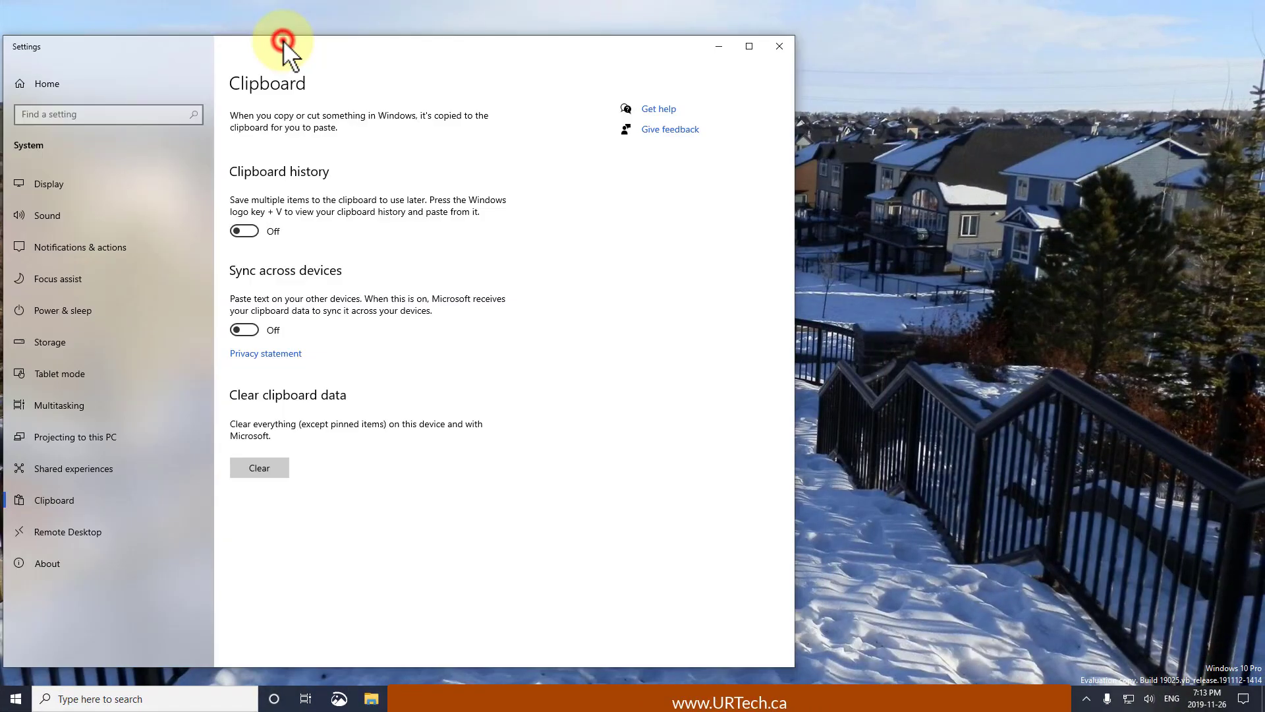
pyautogui.doubleClick(319, 42)
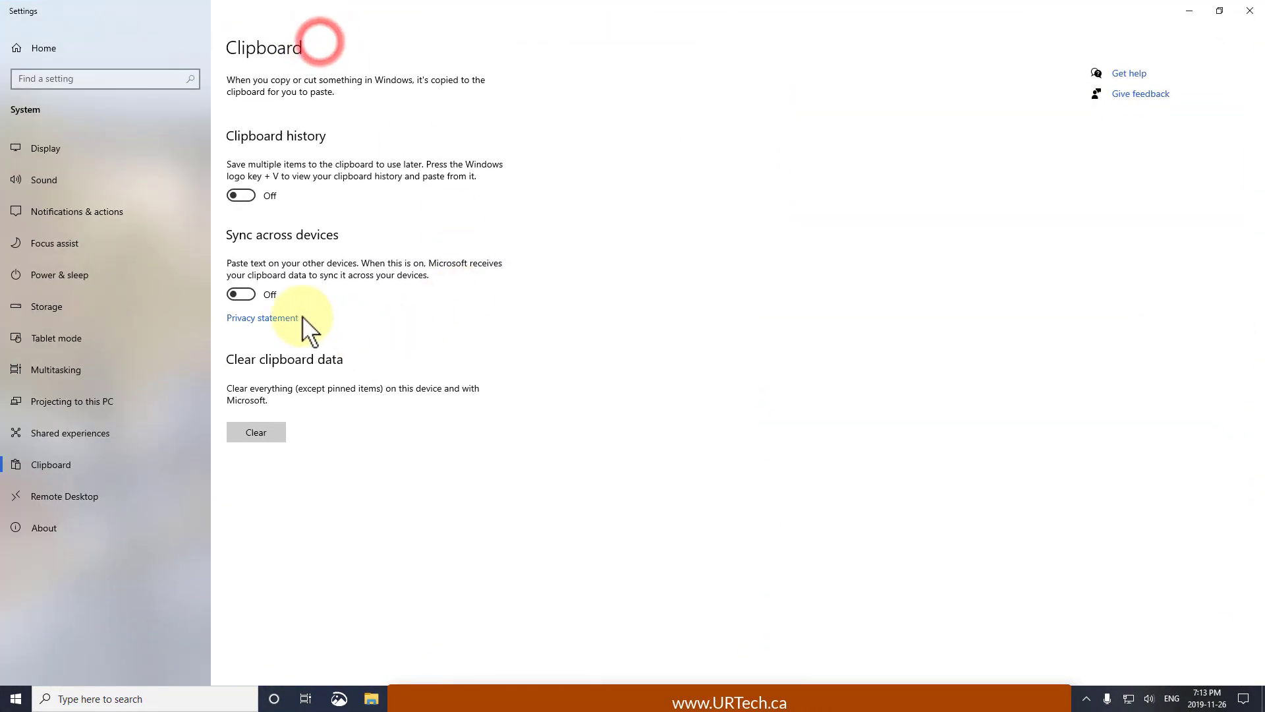
pyautogui.click(244, 193)
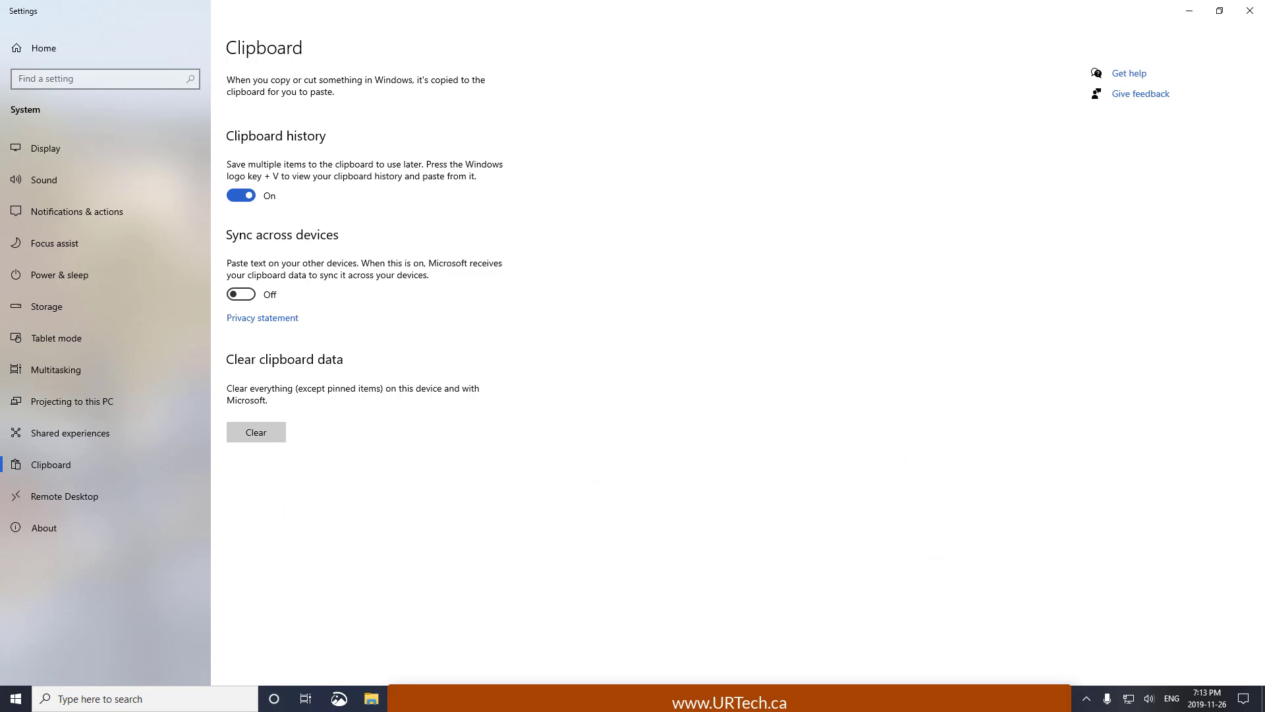
# Bring the Word document forward, maximize it, and delete the blank lines above 22222.
pyautogui.press('super+v')
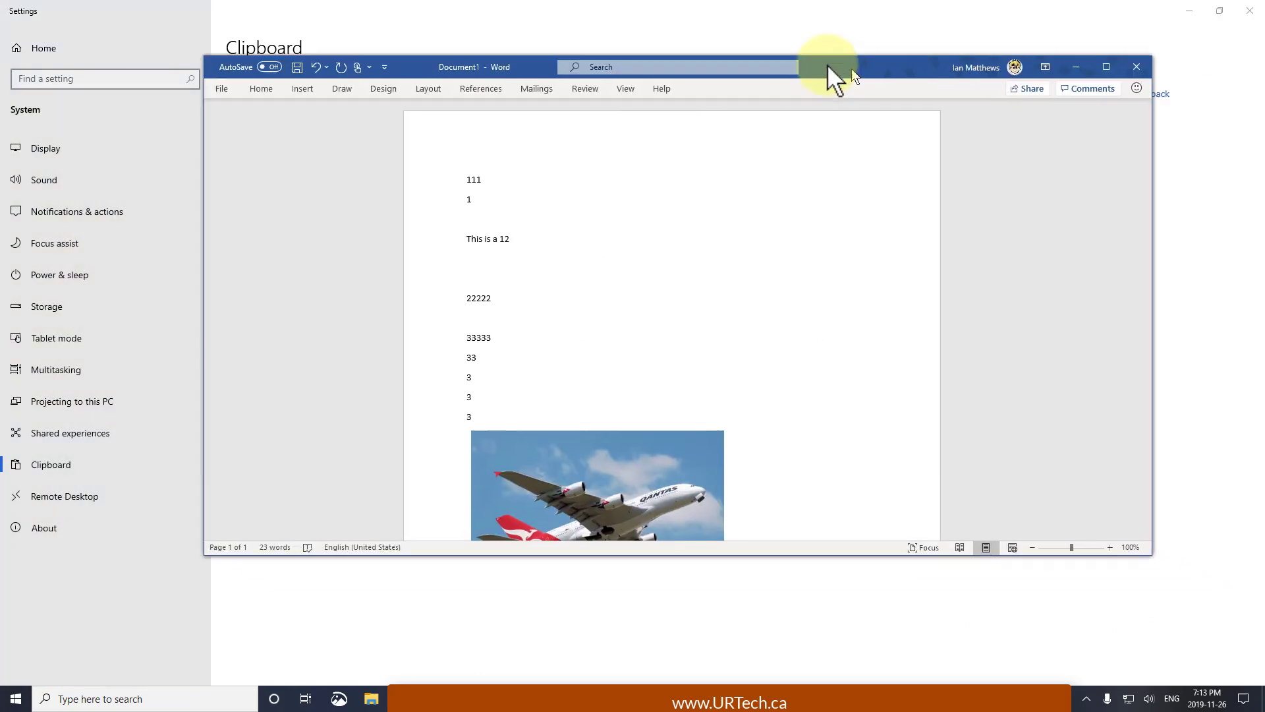
pyautogui.moveTo(833, 79); pyautogui.dragTo(791, 73)
pyautogui.doubleClick(789, 65)
pyautogui.click(460, 222)
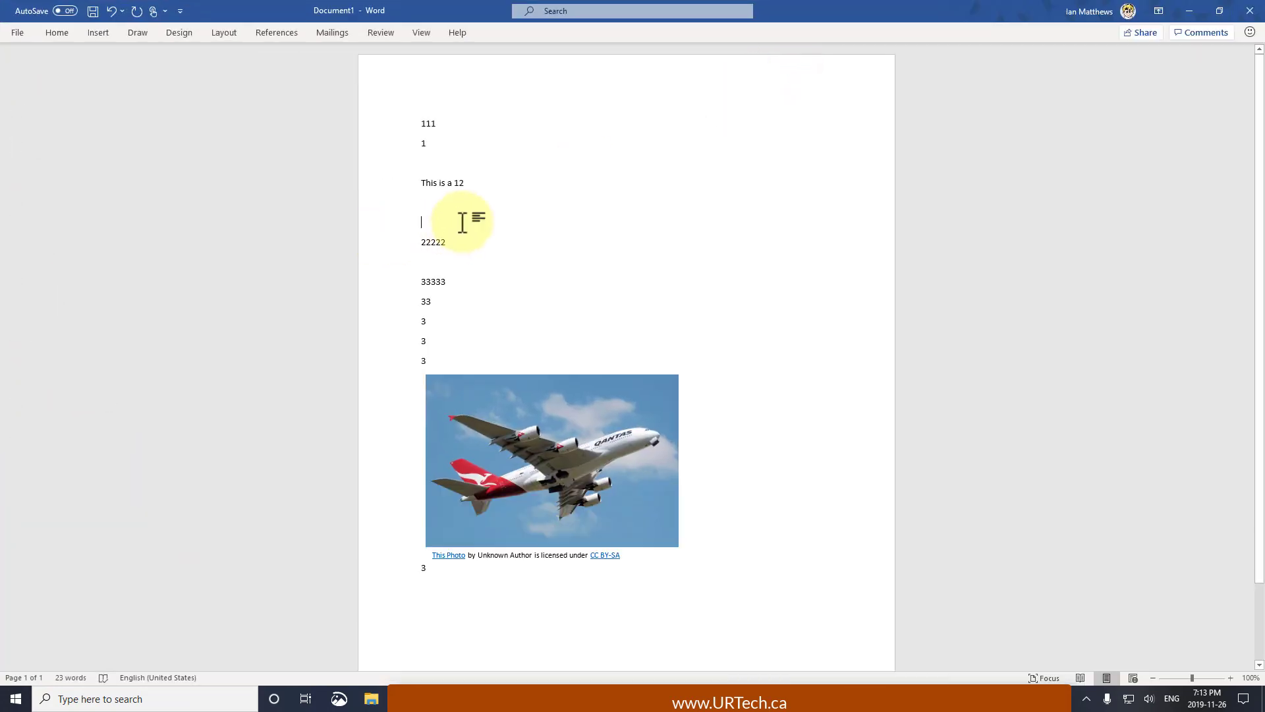
pyautogui.press('BackSpace')
pyautogui.press('BackSpace')
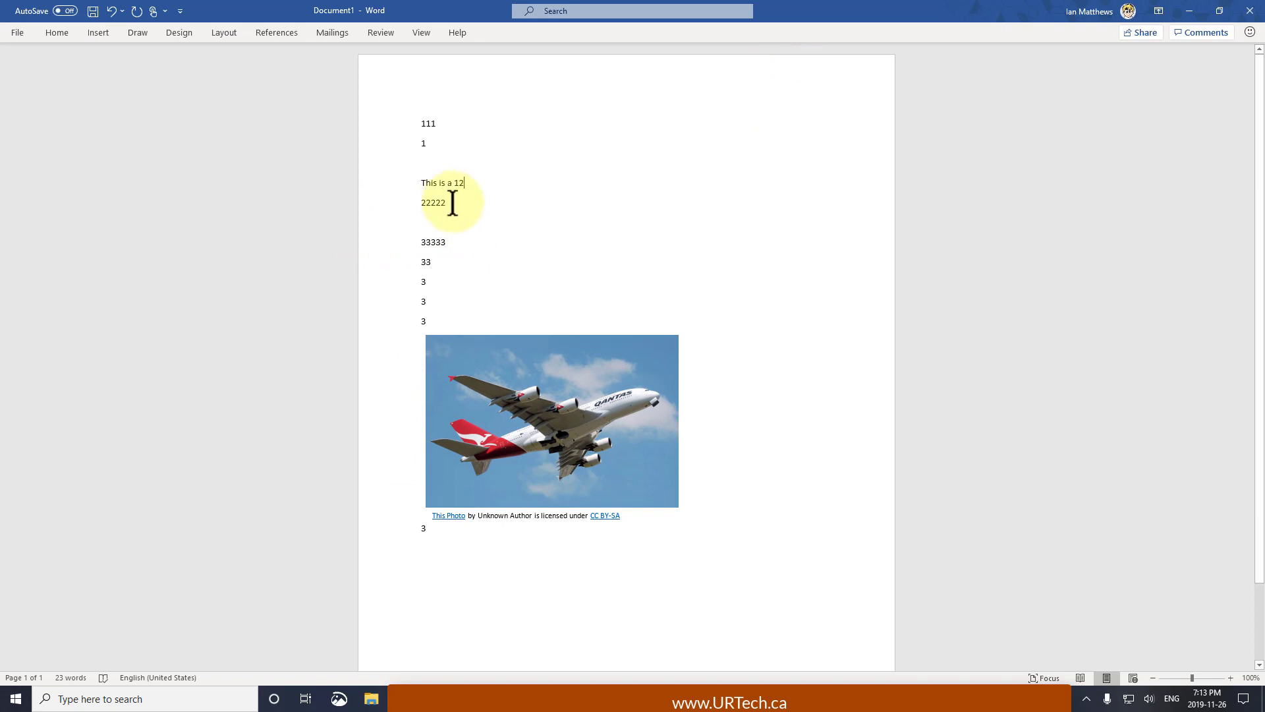
# Copy 22222 and the airplane picture to the clipboard.
pyautogui.moveTo(452, 203); pyautogui.dragTo(415, 200)
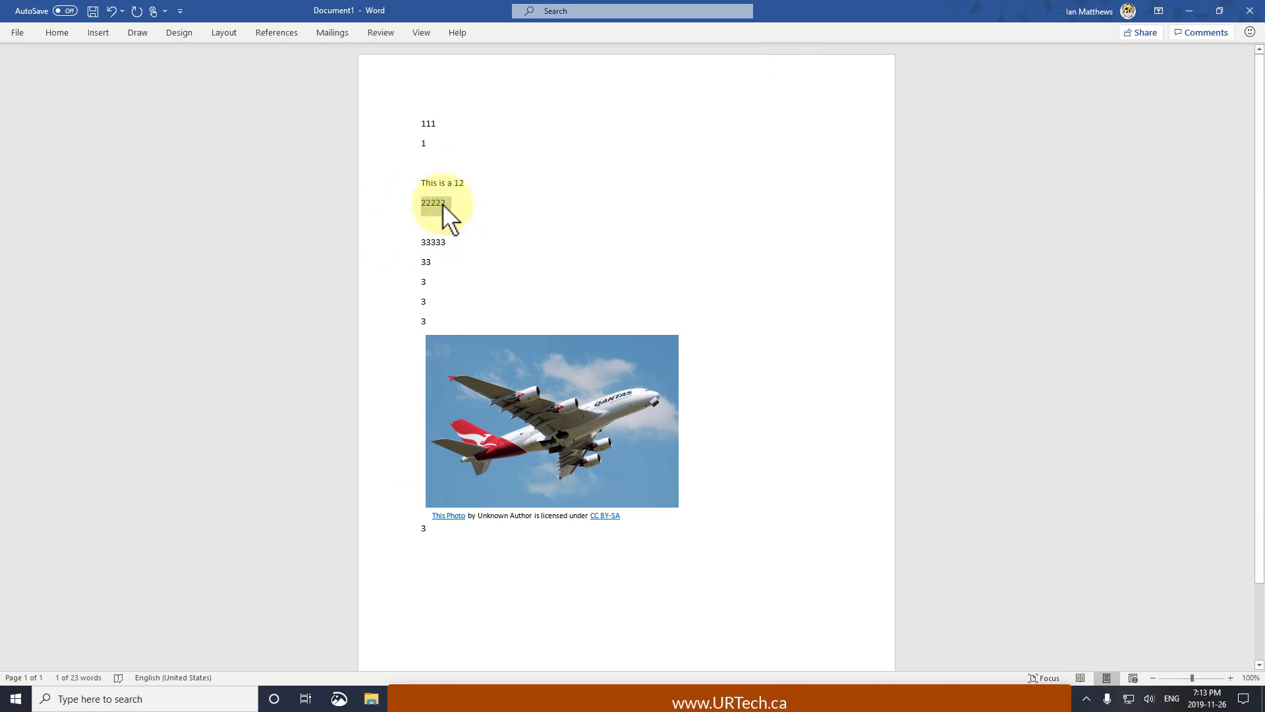
pyautogui.click(509, 246)
pyautogui.click(545, 388)
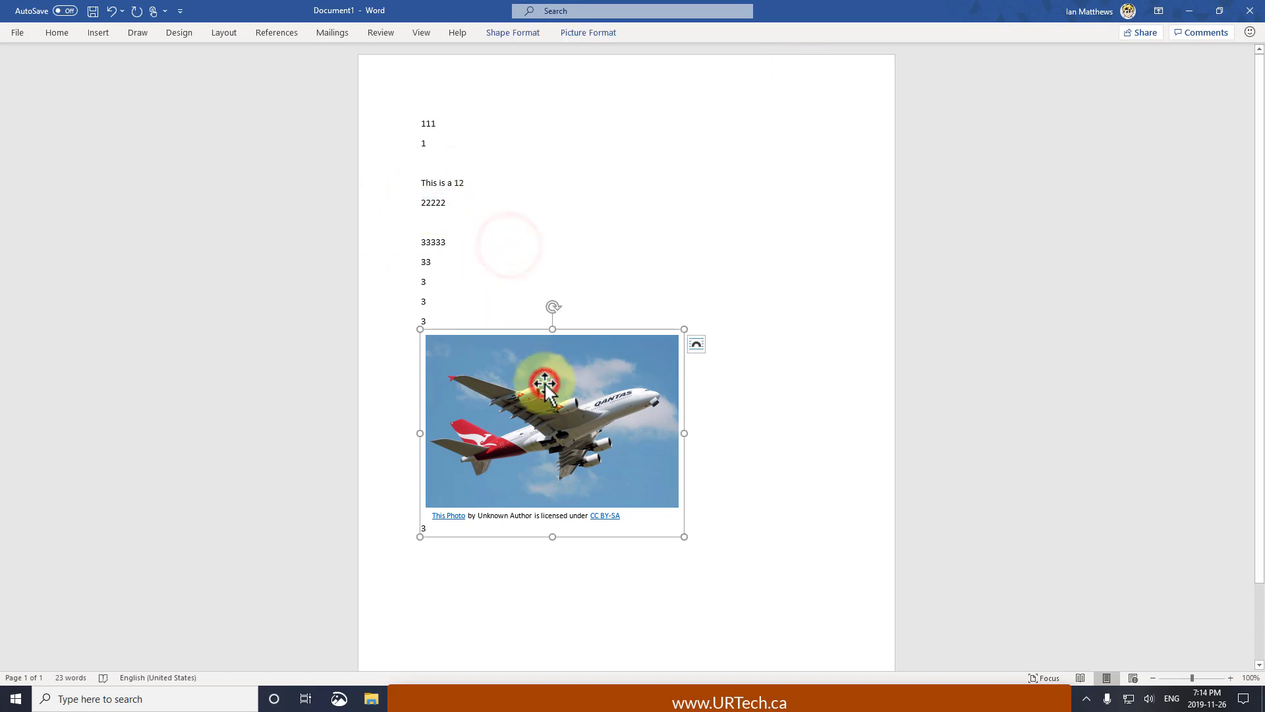
pyautogui.rightClick(546, 390)
pyautogui.click(594, 411)
# Type filler lines (Asdf, Asfdas, Df, Asf) after 33, then copy the lines from 33 through Asf.
pyautogui.click(459, 263)
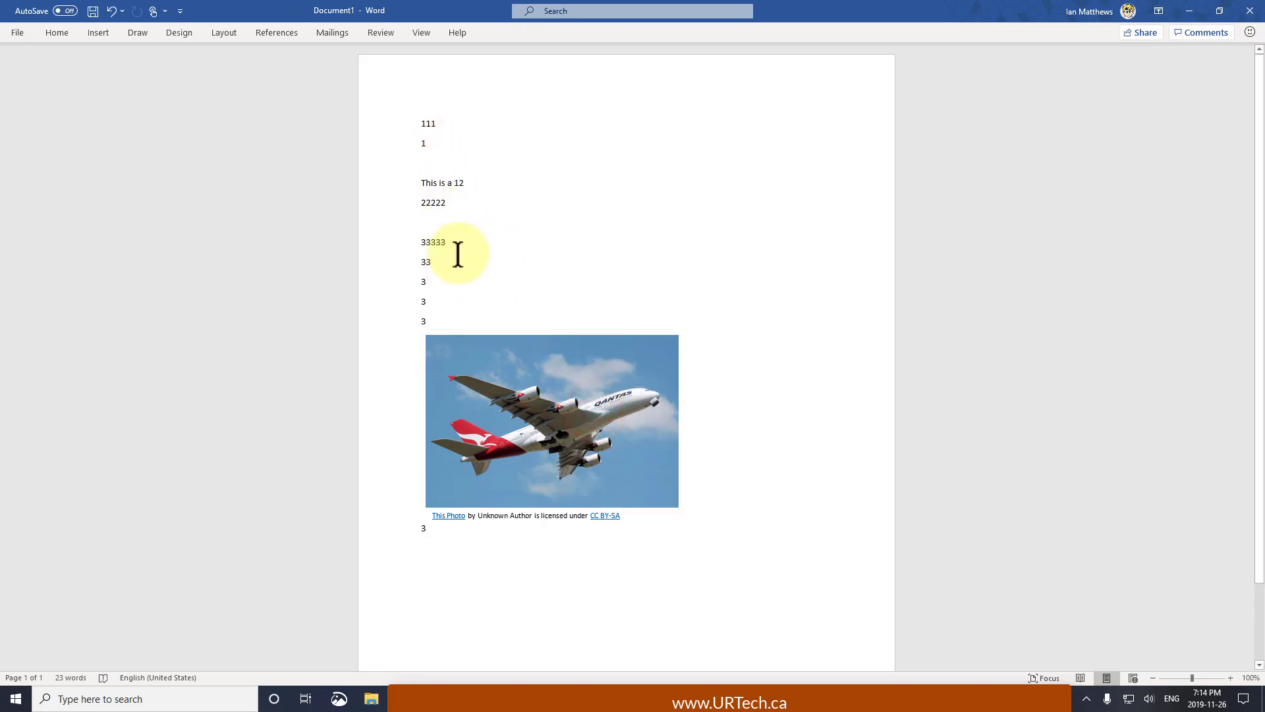
pyautogui.write('sdfkjhasdhjkasd;fjkhasd;fhasd;lkfhasdf Asdf Asfdas Df Asf')
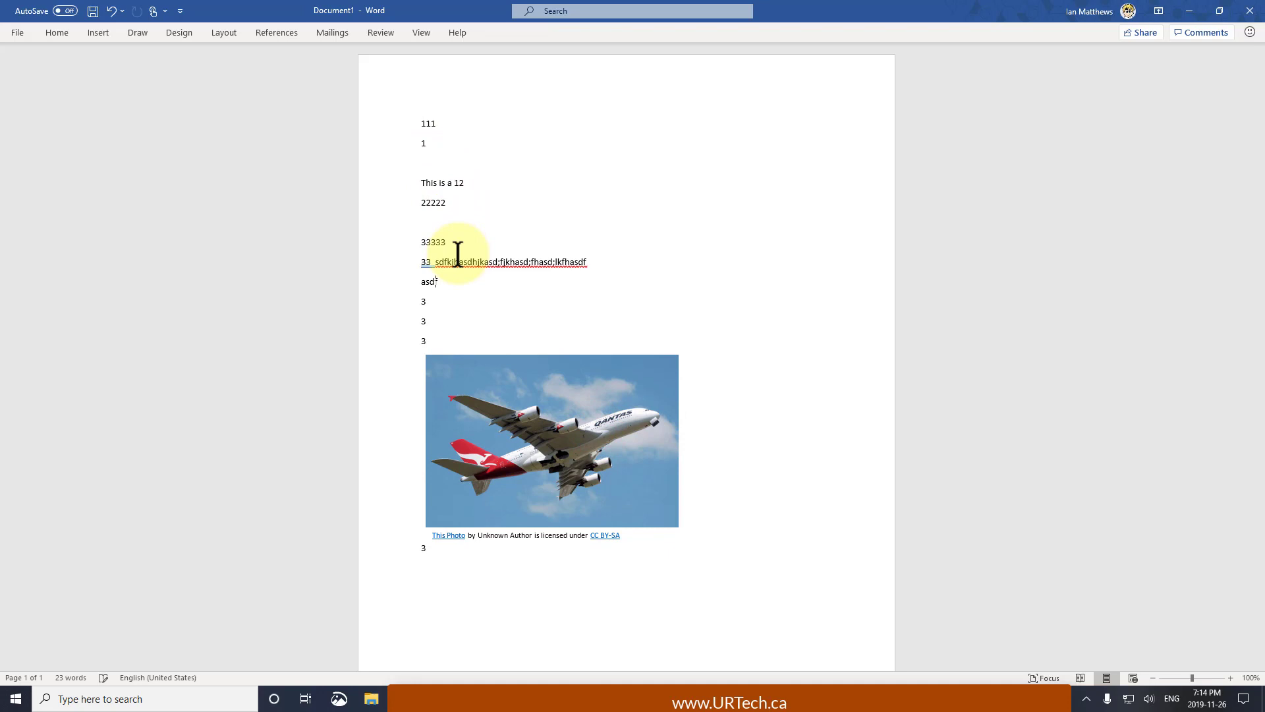
pyautogui.moveTo(447, 343); pyautogui.dragTo(398, 268)
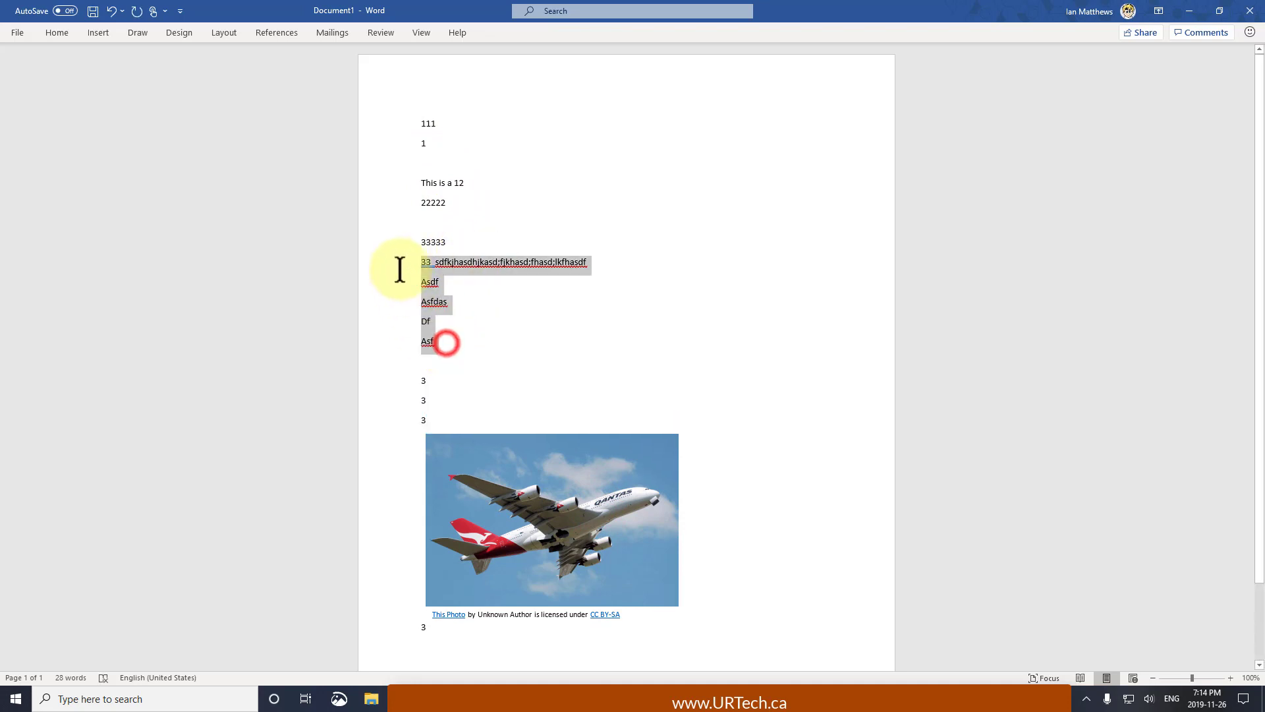
pyautogui.rightClick(438, 267)
pyautogui.click(468, 296)
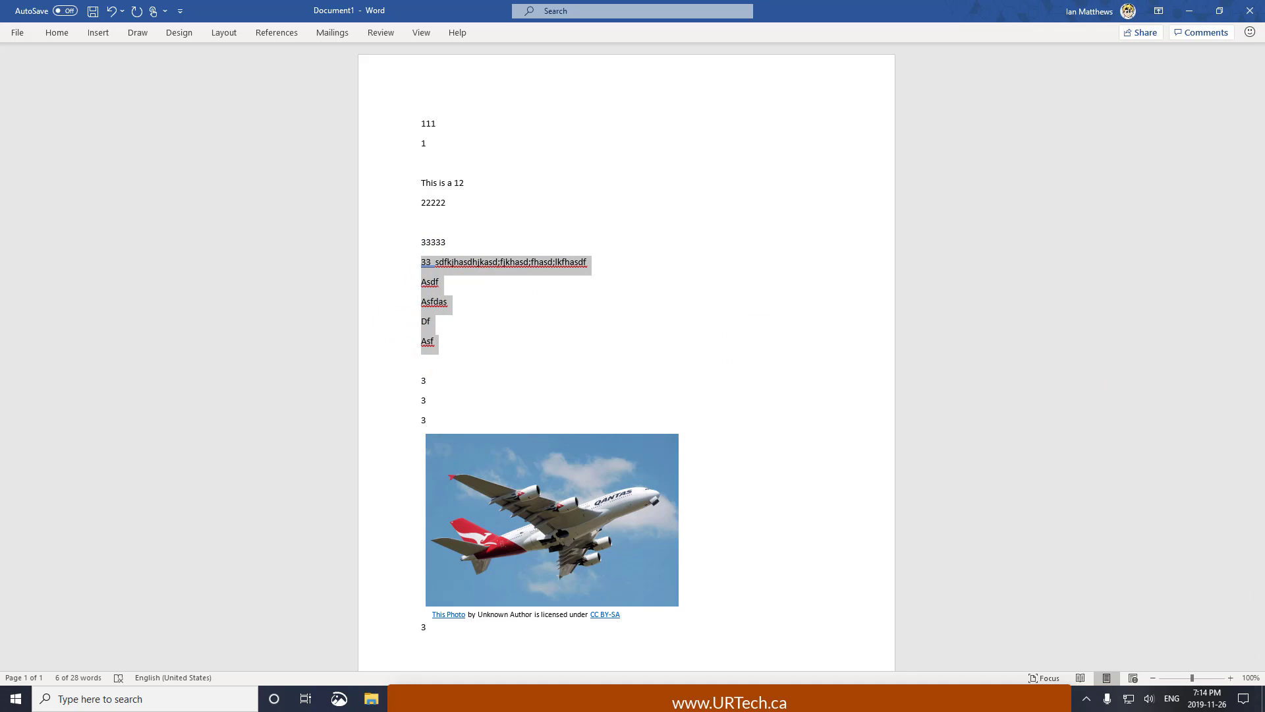
# Launch Excel from a Start search for 'excel' and maximize its window.
pyautogui.click(15, 700)
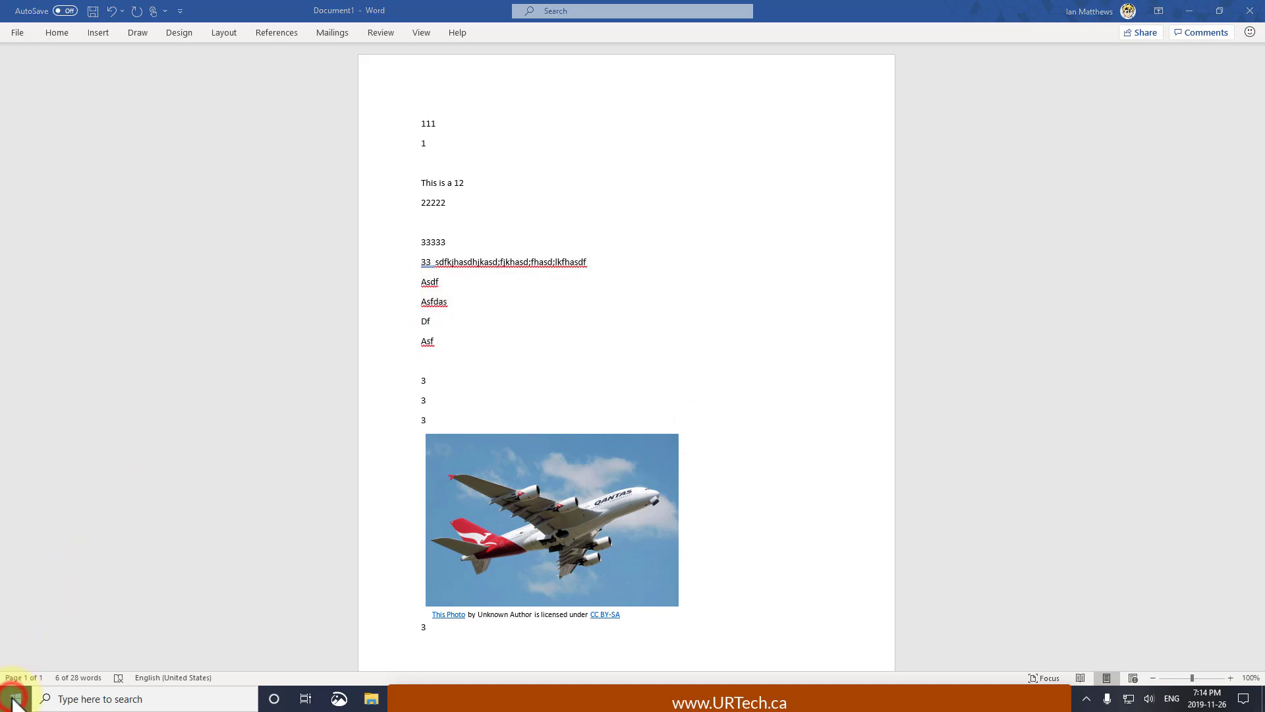
pyautogui.write('excel')
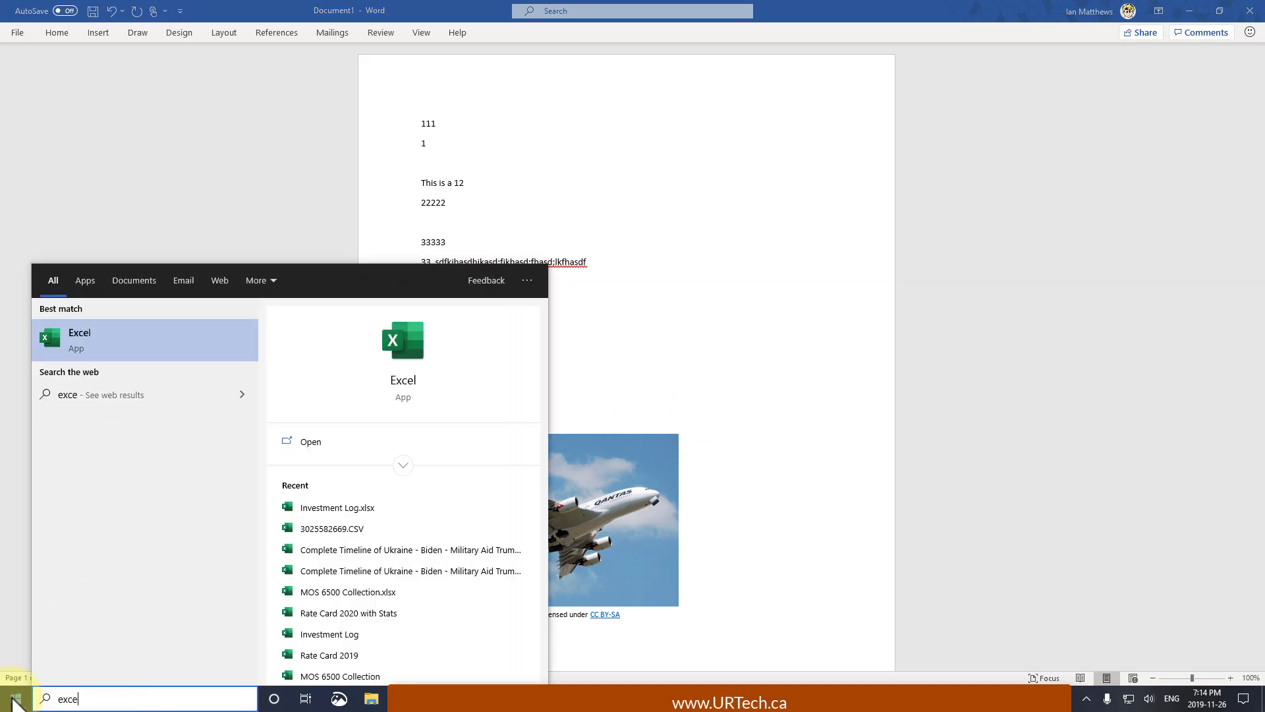
pyautogui.press('Escape')
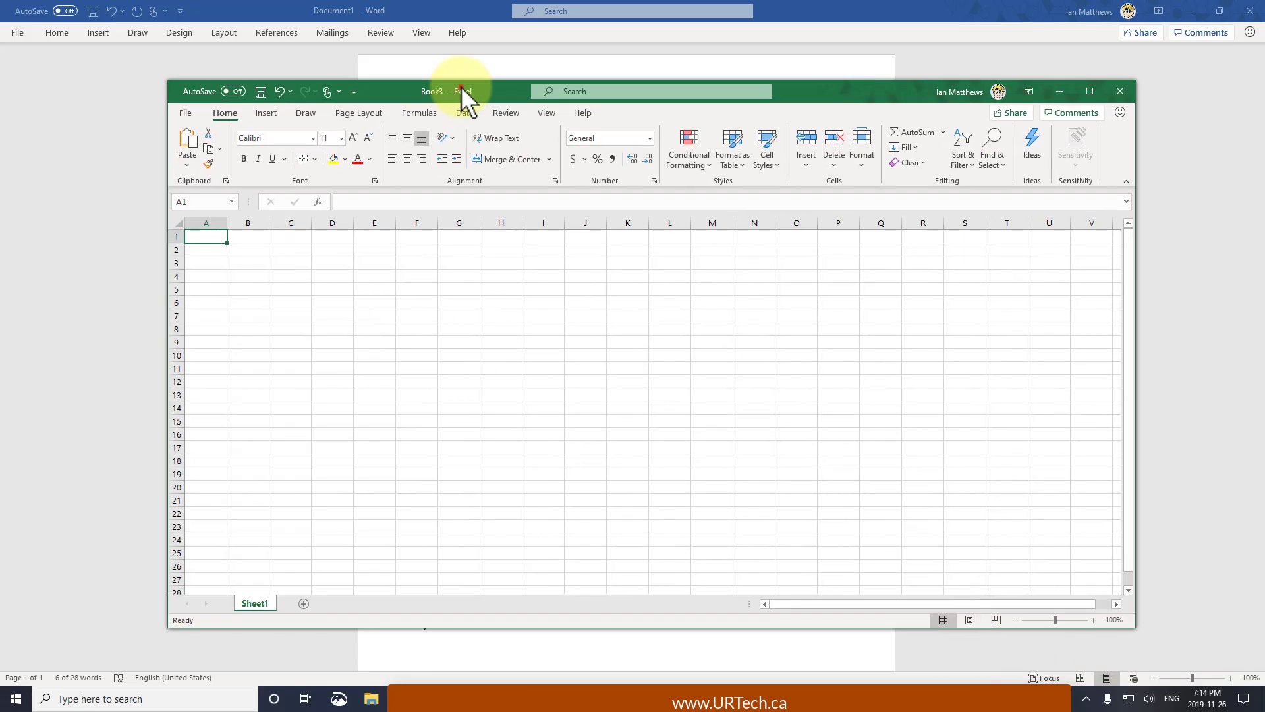
pyautogui.doubleClick(460, 88)
# Paste the copied Word lines into cell D7 with Keep Source Formatting, filling D7:D11.
pyautogui.rightClick(193, 241)
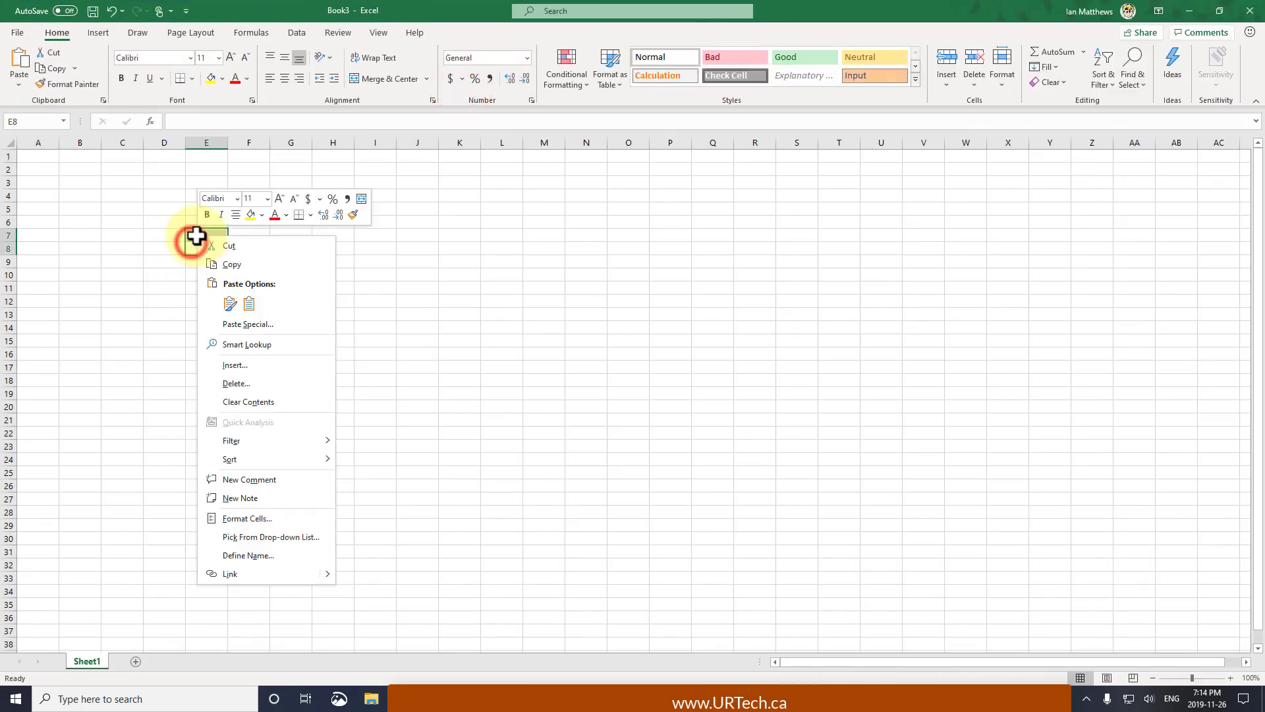
pyautogui.click(192, 235)
pyautogui.rightClick(195, 234)
pyautogui.click(176, 235)
pyautogui.click(173, 235)
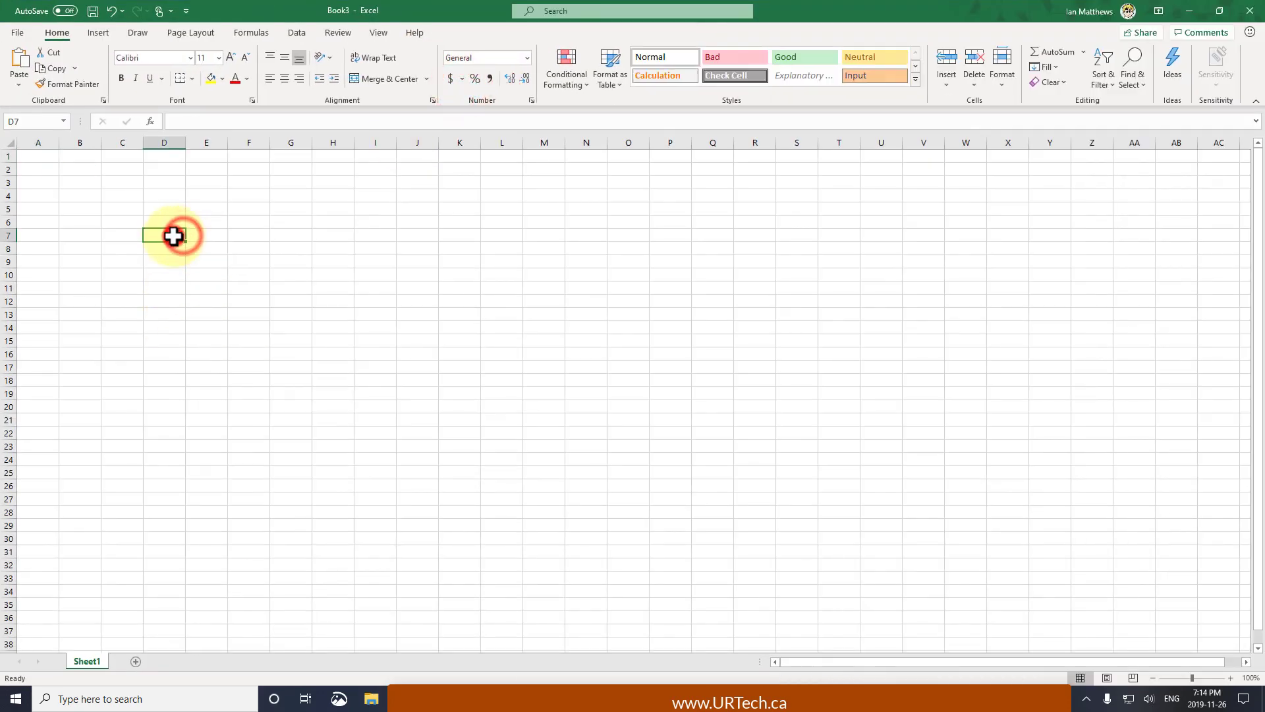
pyautogui.rightClick(173, 236)
pyautogui.click(212, 313)
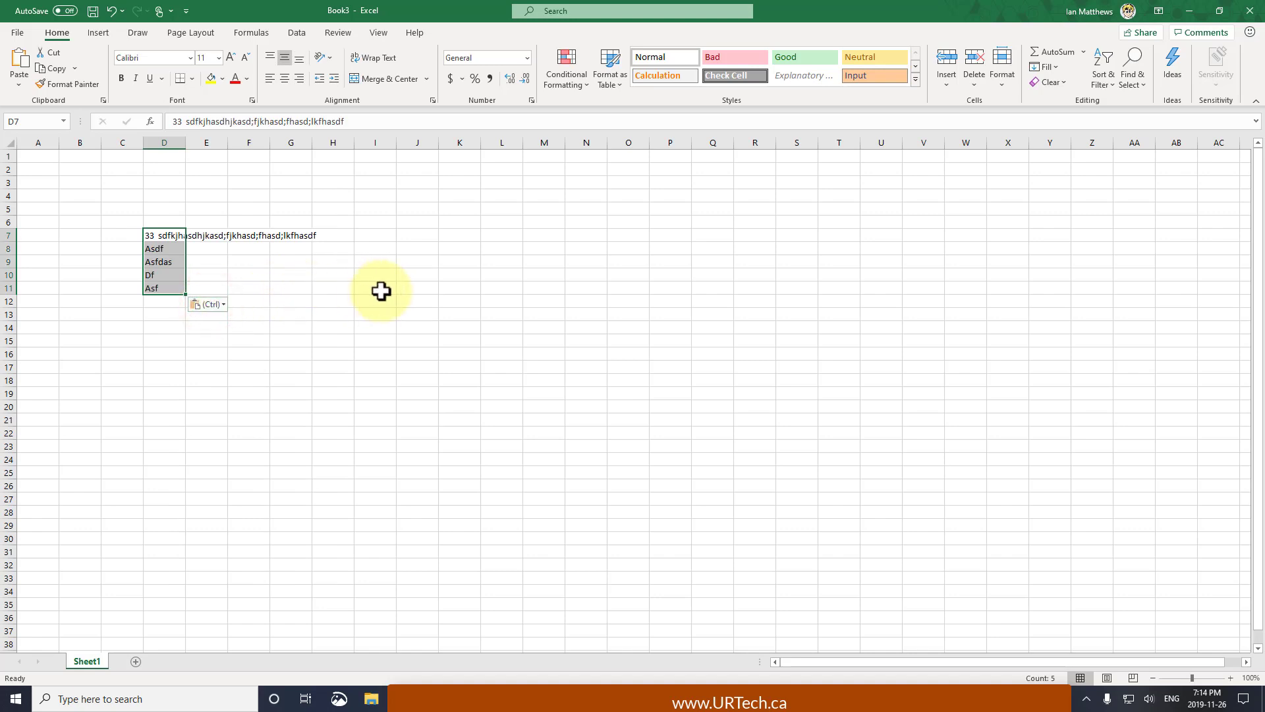
# Return to Excel and paste 22222 into cell I8 from the clipboard history.
pyautogui.click(731, 697)
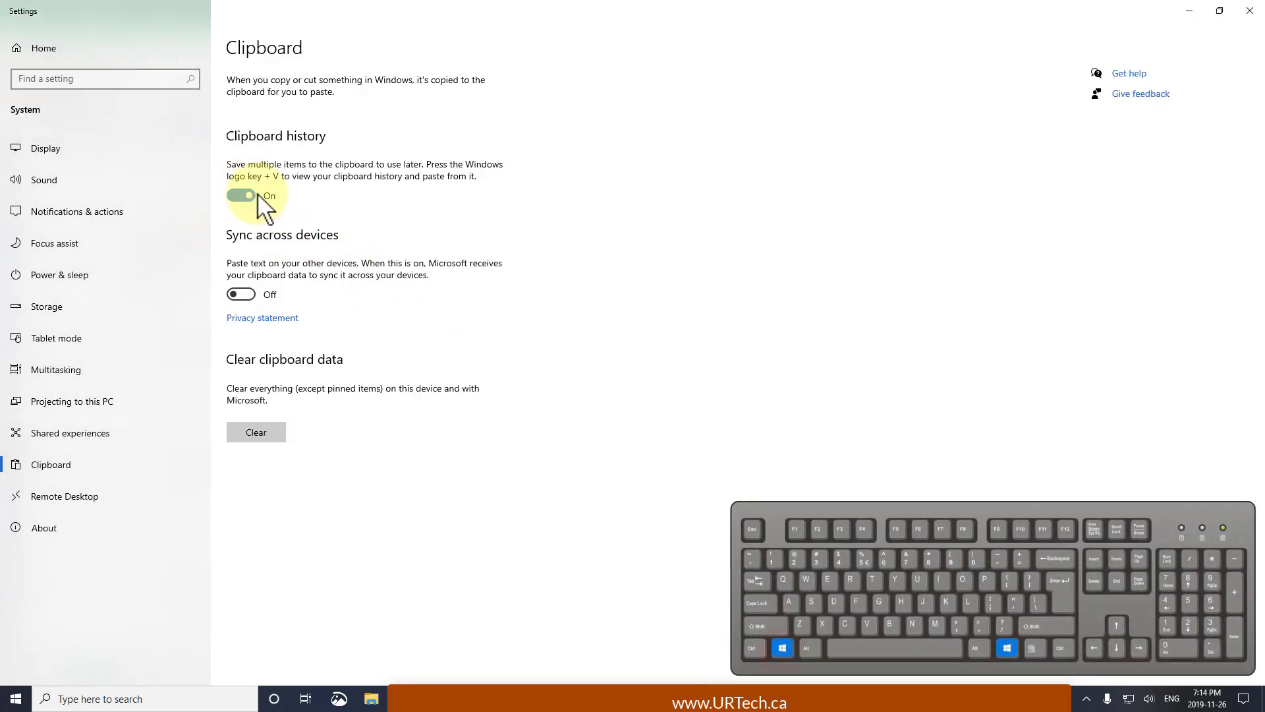
pyautogui.click(1184, 11)
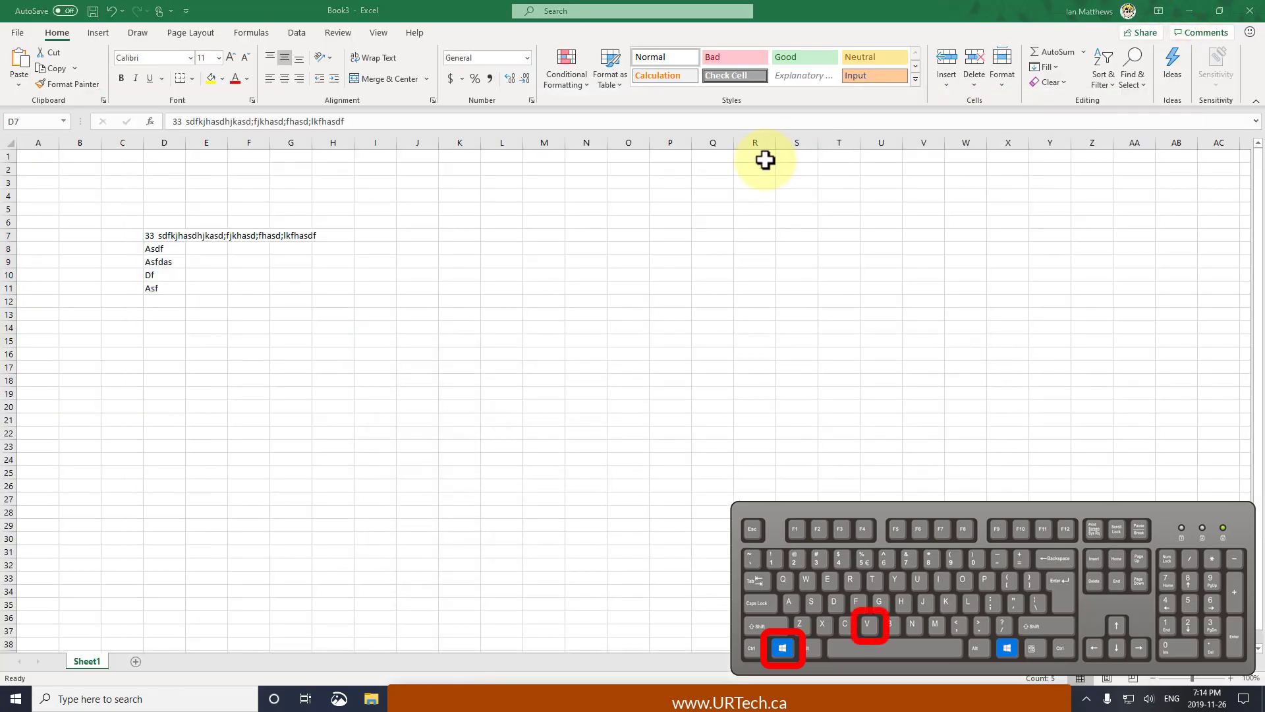
pyautogui.press('super')
pyautogui.click(627, 249)
pyautogui.hotkey('ctrl', 'v')
pyautogui.click(544, 258)
pyautogui.click(377, 247)
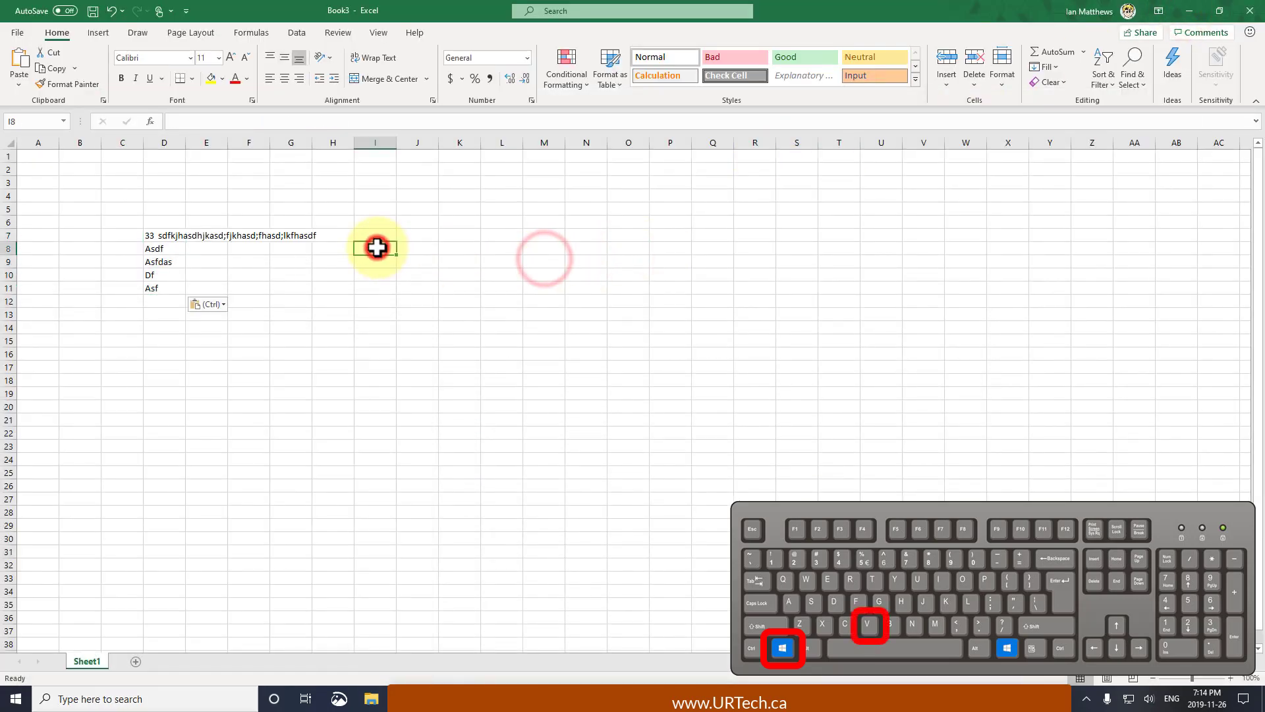
pyautogui.press('super+v')
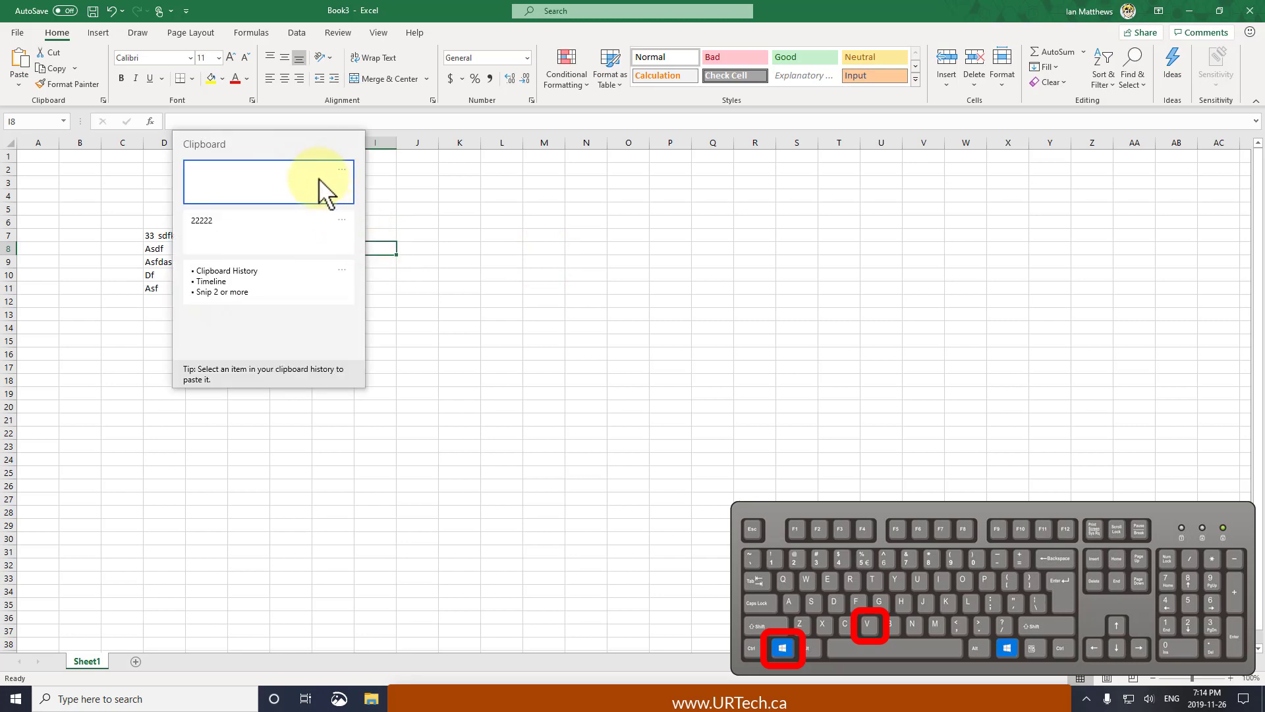
pyautogui.click(227, 223)
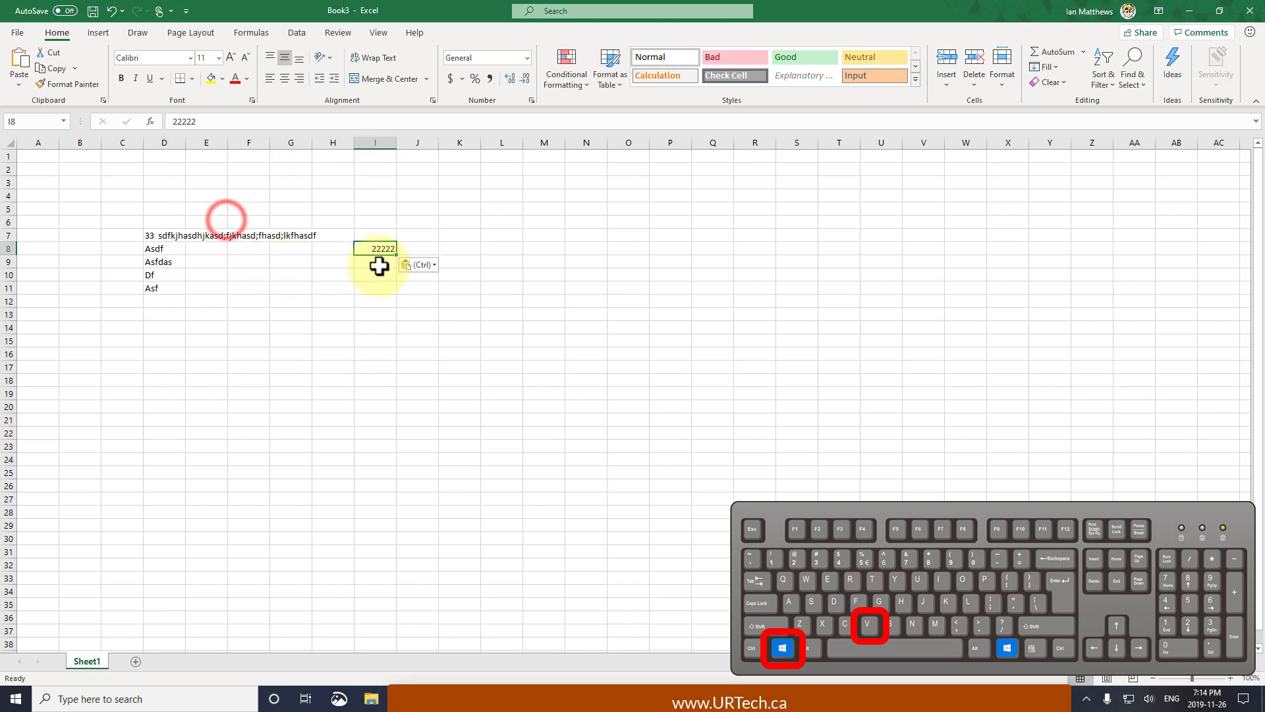
# Paste the airplane photo at K12 from clipboard history and move it beside the data.
pyautogui.click(403, 302)
pyautogui.click(464, 303)
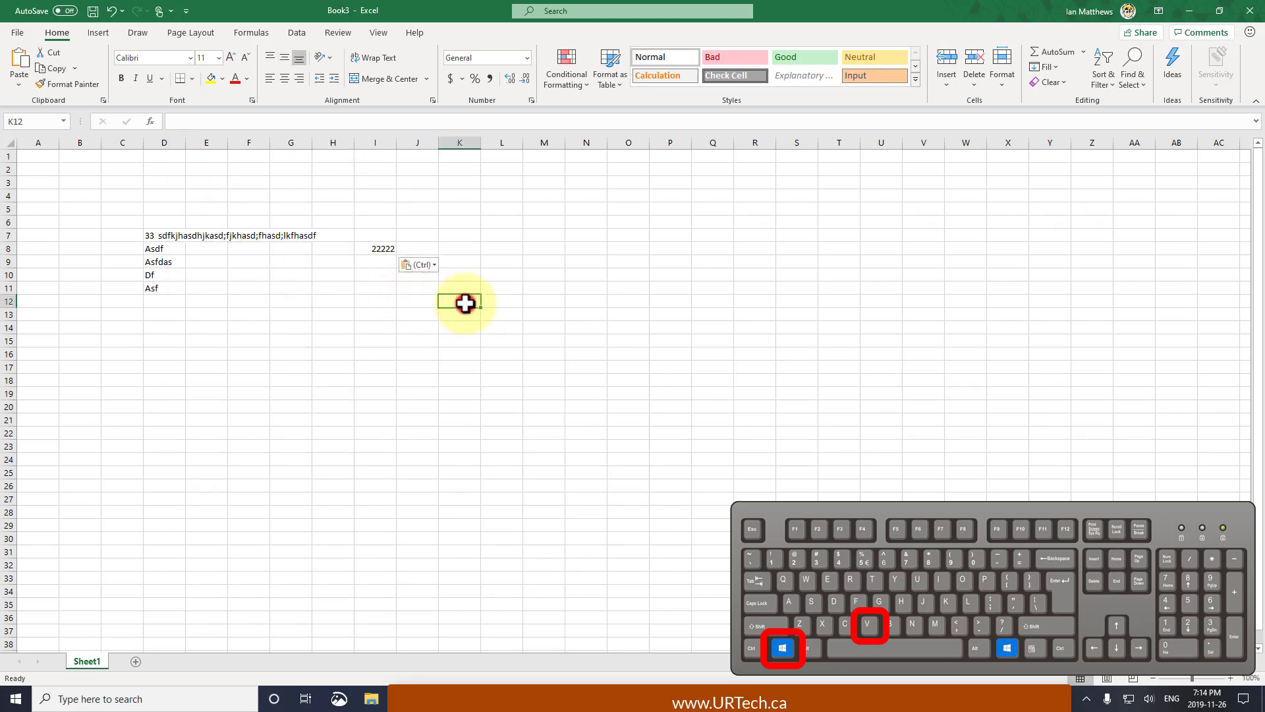
pyautogui.press('super+v')
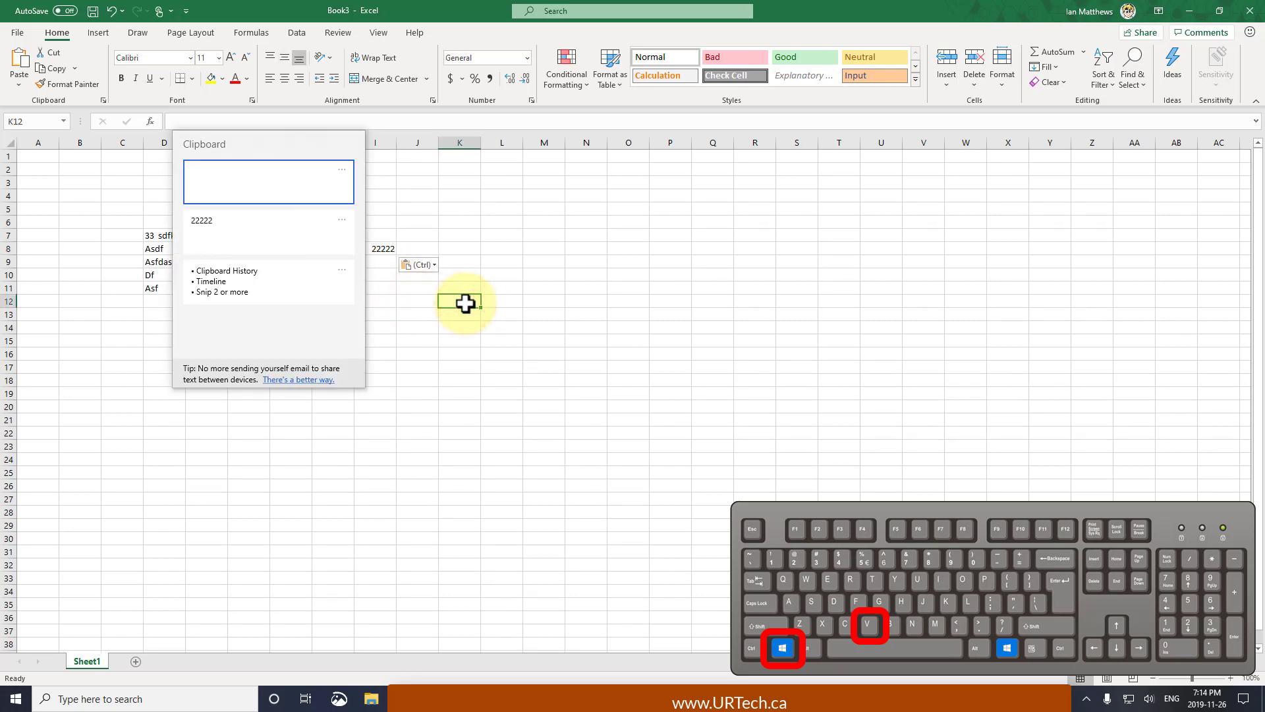
pyautogui.click(282, 184)
pyautogui.moveTo(597, 395); pyautogui.dragTo(584, 349)
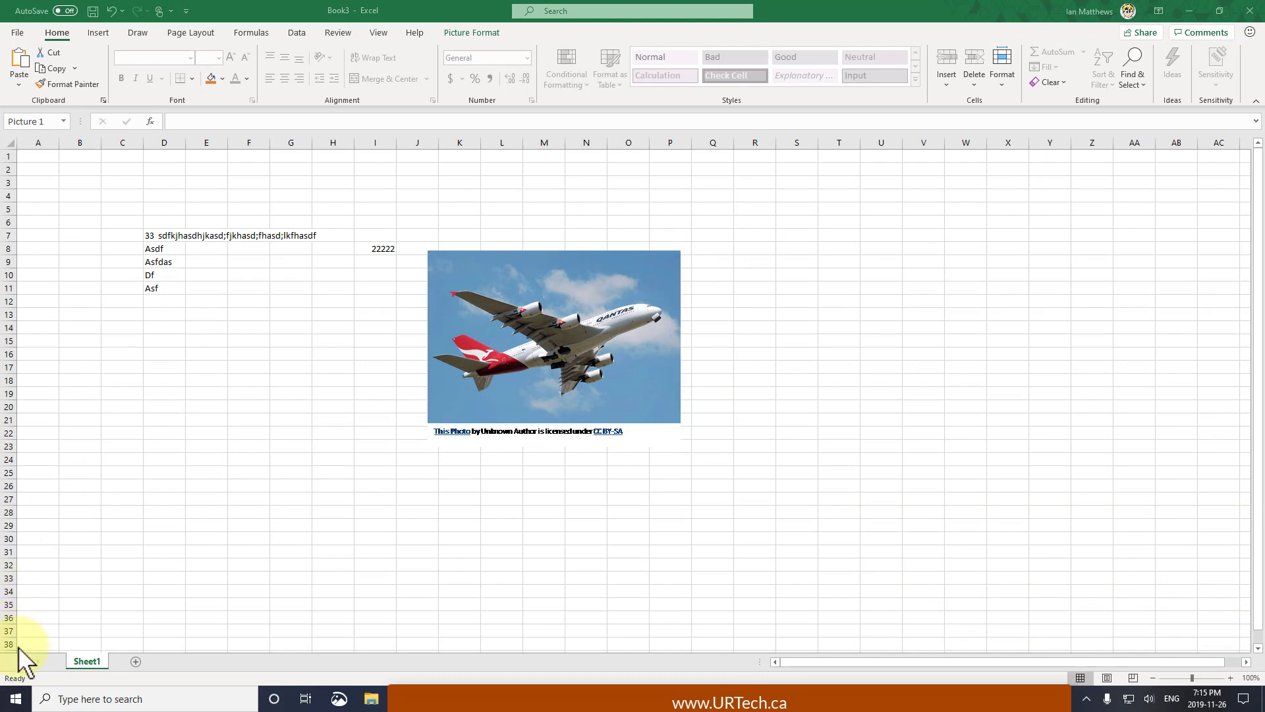
# Search the Start menu for 'snip' to find Snip & Sketch.
pyautogui.click(17, 700)
pyautogui.write('sn')
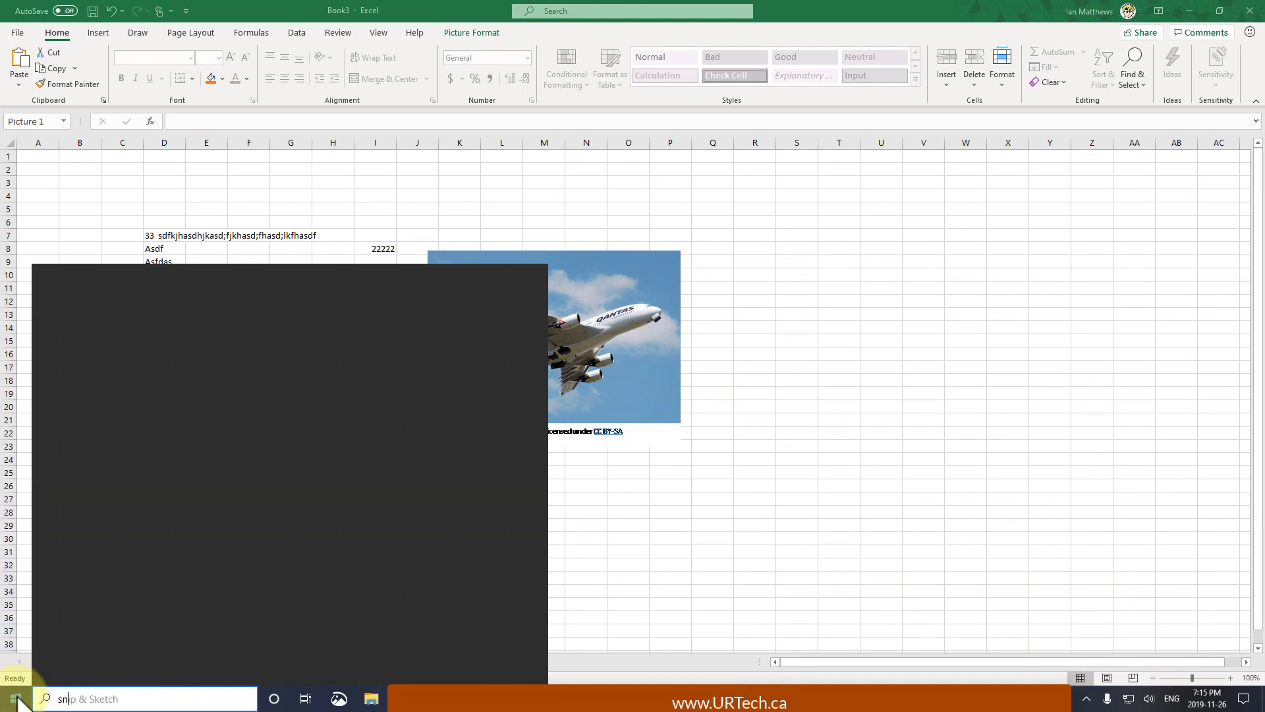
pyautogui.write('ip')
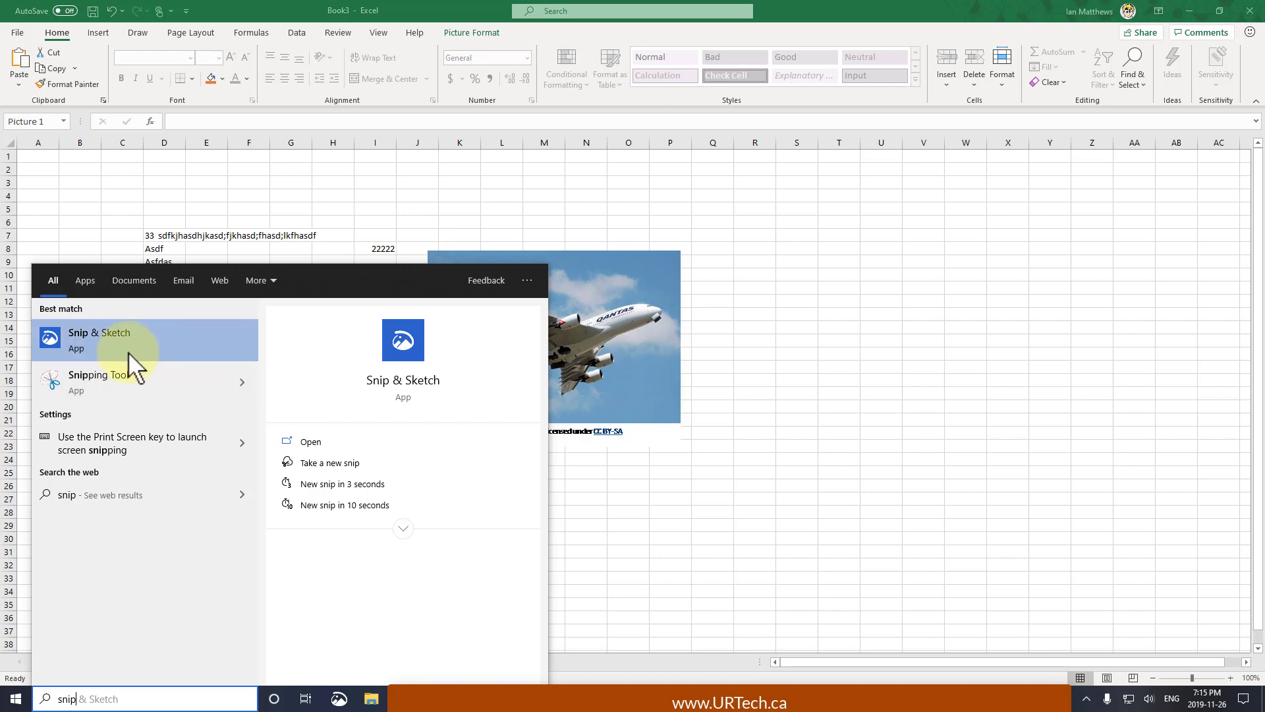
# Launch Snip & Sketch and snip the area around the Excel airplane picture.
pyautogui.click(105, 341)
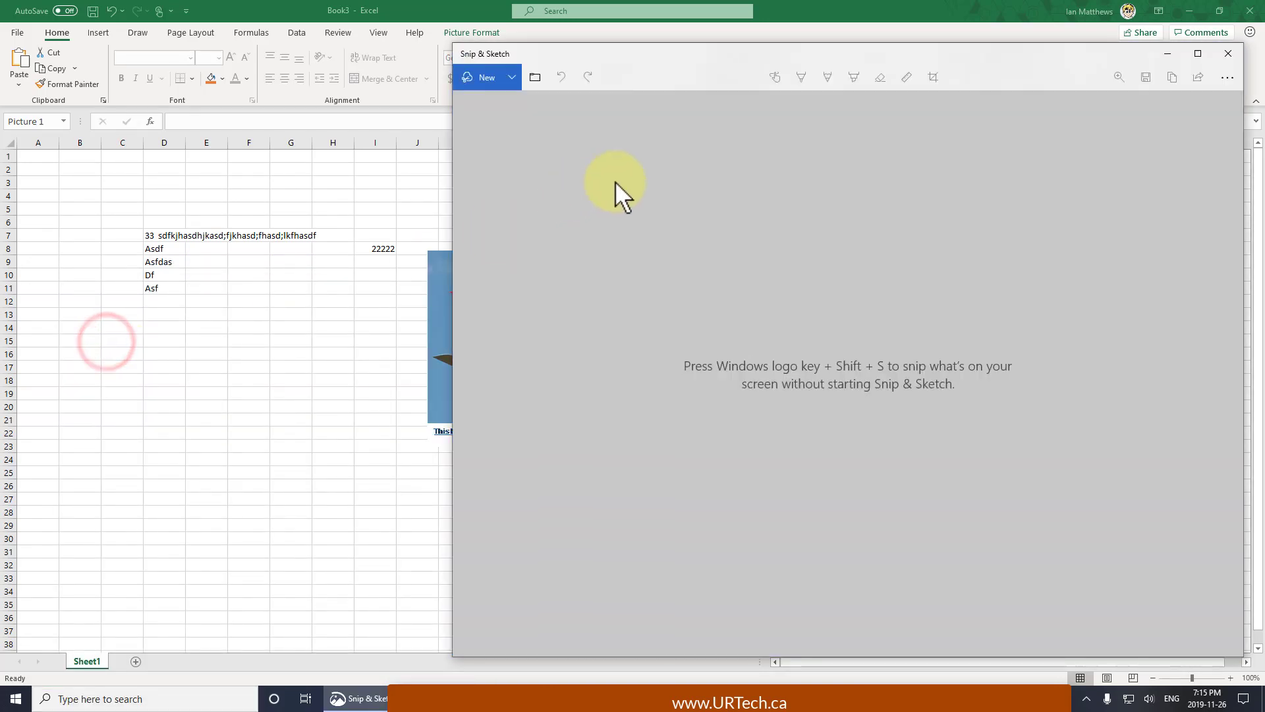
pyautogui.moveTo(713, 57); pyautogui.dragTo(497, 57)
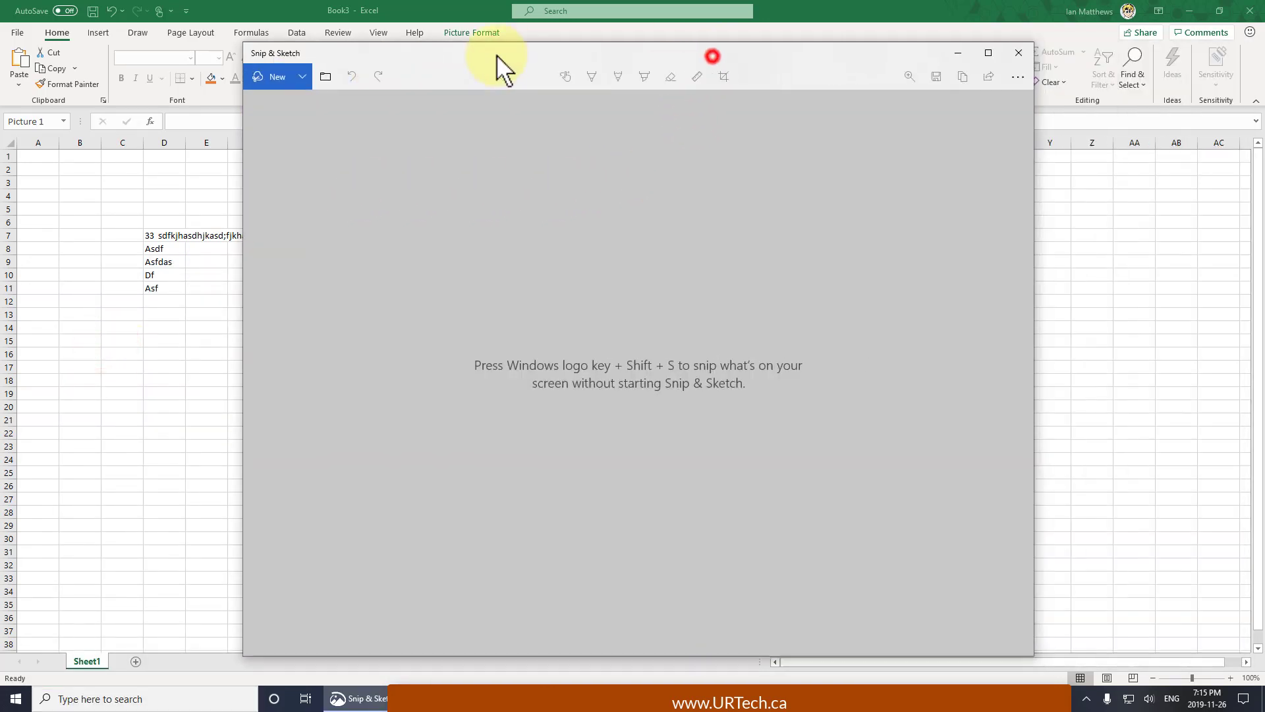
pyautogui.click(272, 75)
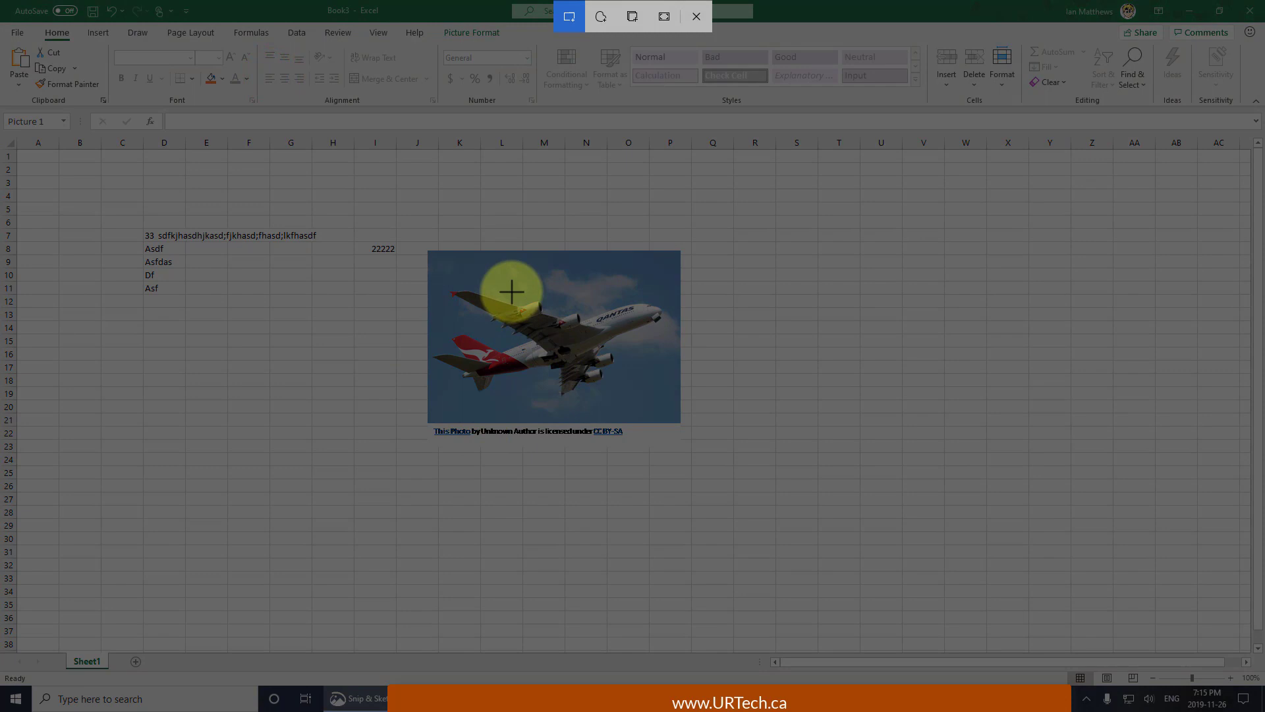
pyautogui.moveTo(534, 267)
pyautogui.mouseDown()
pyautogui.moveTo(692, 370)
pyautogui.moveTo(839, 412)
pyautogui.moveTo(853, 469)
pyautogui.moveTo(812, 487)
pyautogui.mouseUp()
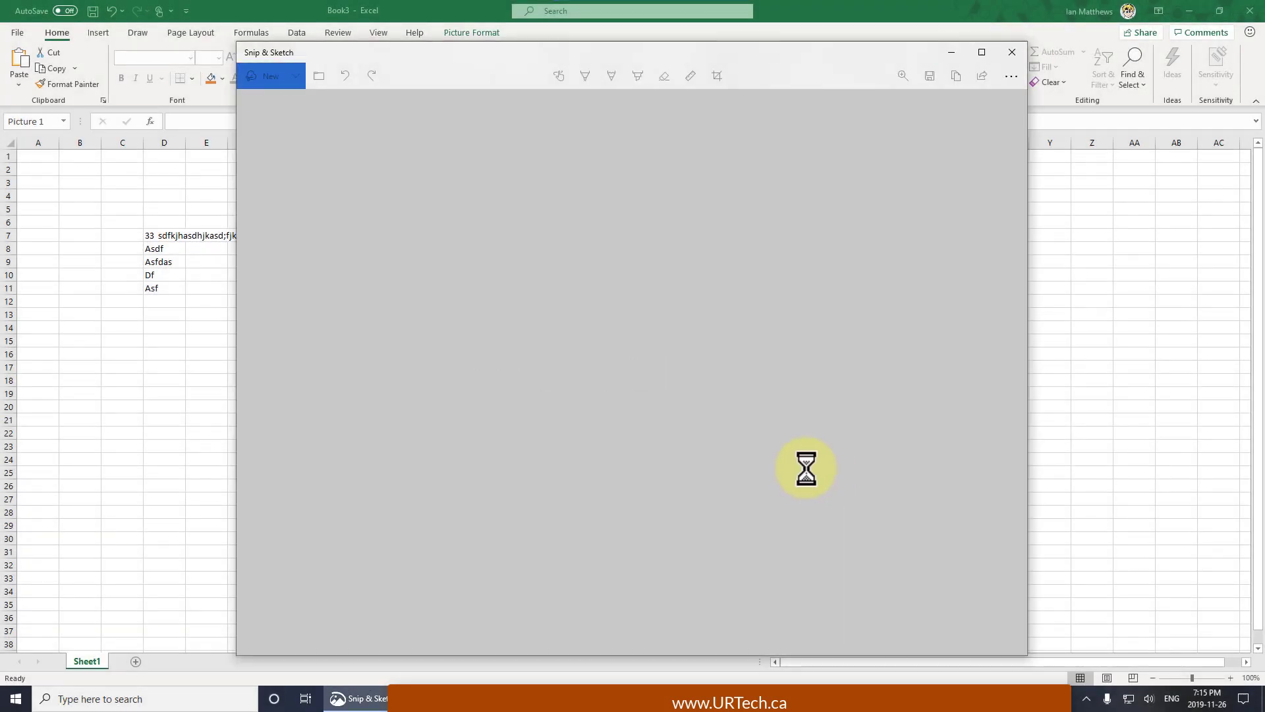
# Draw a thick yellow highlighter loop over the plane, then move the window right.
pyautogui.click(639, 73)
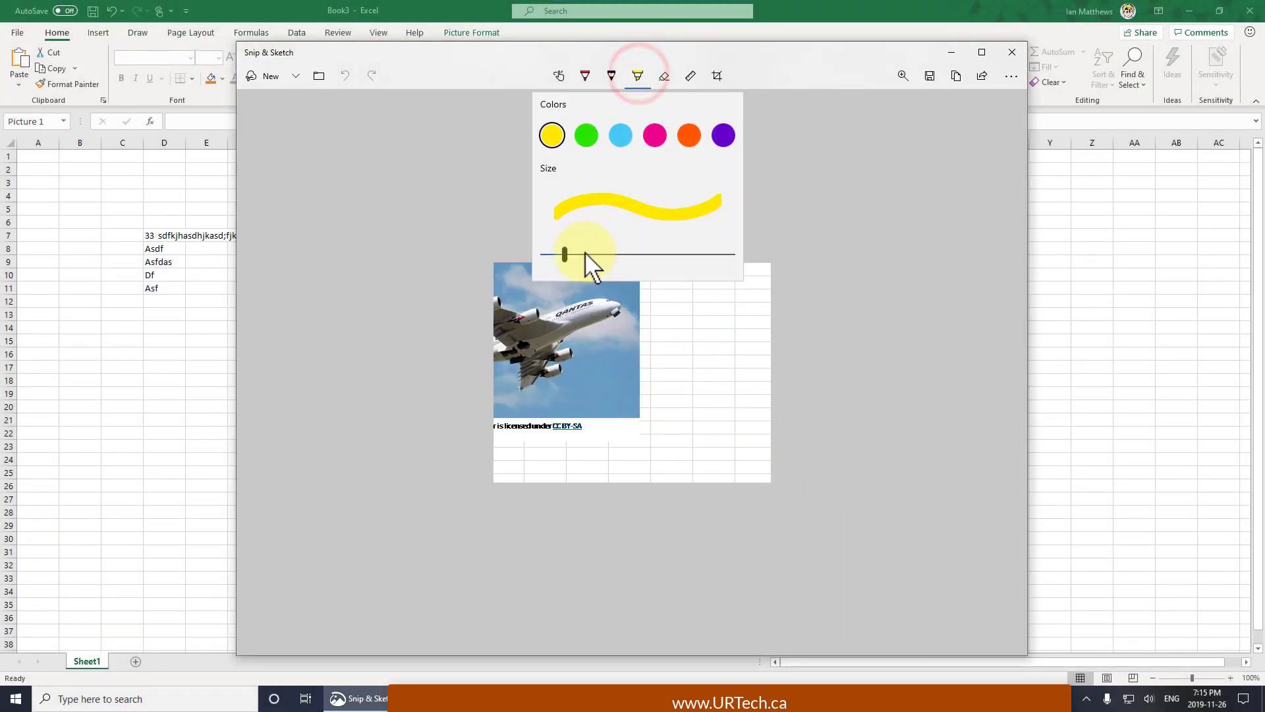
pyautogui.click(565, 257)
pyautogui.moveTo(671, 363)
pyautogui.mouseDown()
pyautogui.moveTo(624, 412)
pyautogui.moveTo(641, 319)
pyautogui.moveTo(725, 393)
pyautogui.moveTo(659, 424)
pyautogui.mouseUp()
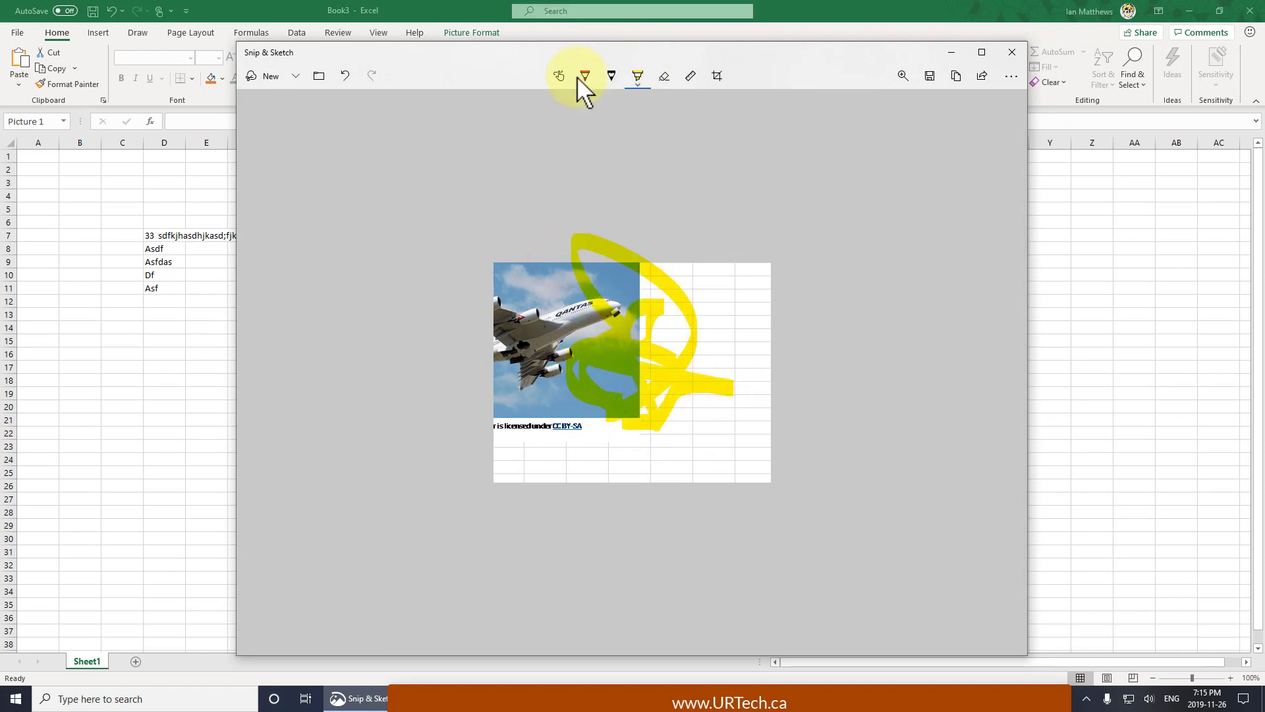
pyautogui.moveTo(557, 53); pyautogui.dragTo(767, 56)
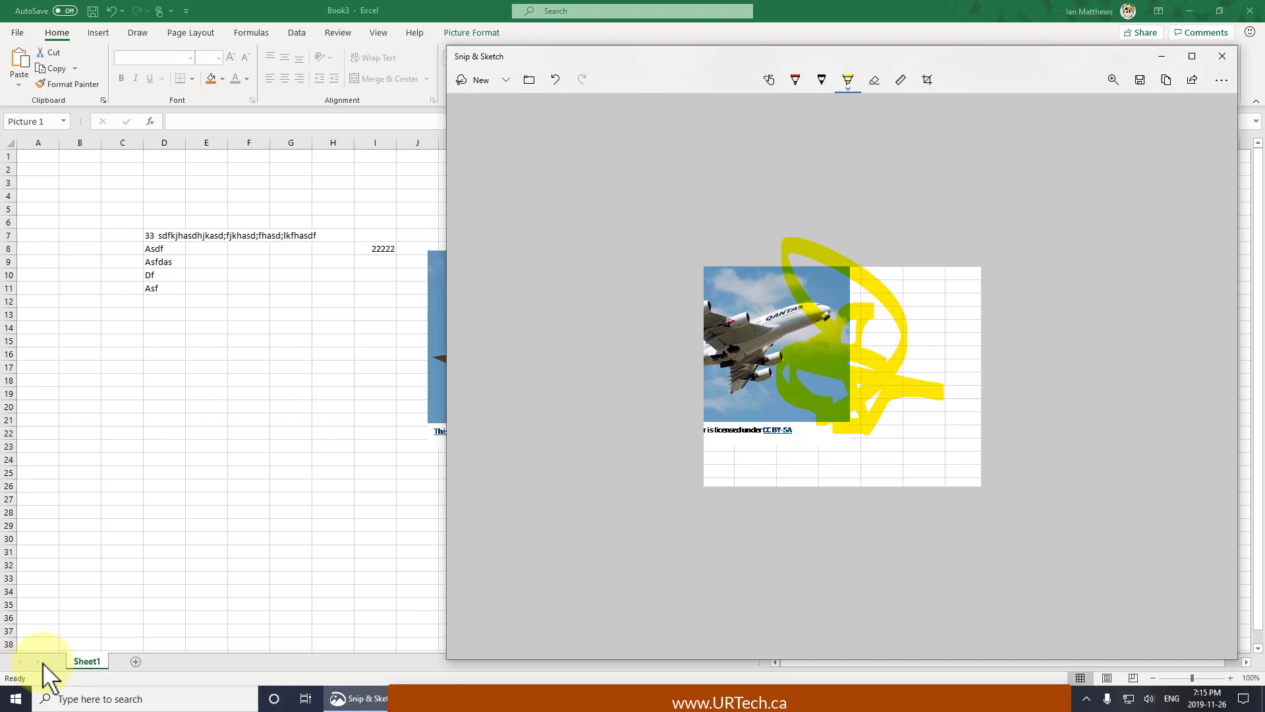
# Open a second Snip & Sketch window and snip the spreadsheet cells with part of the plane.
pyautogui.click(15, 699)
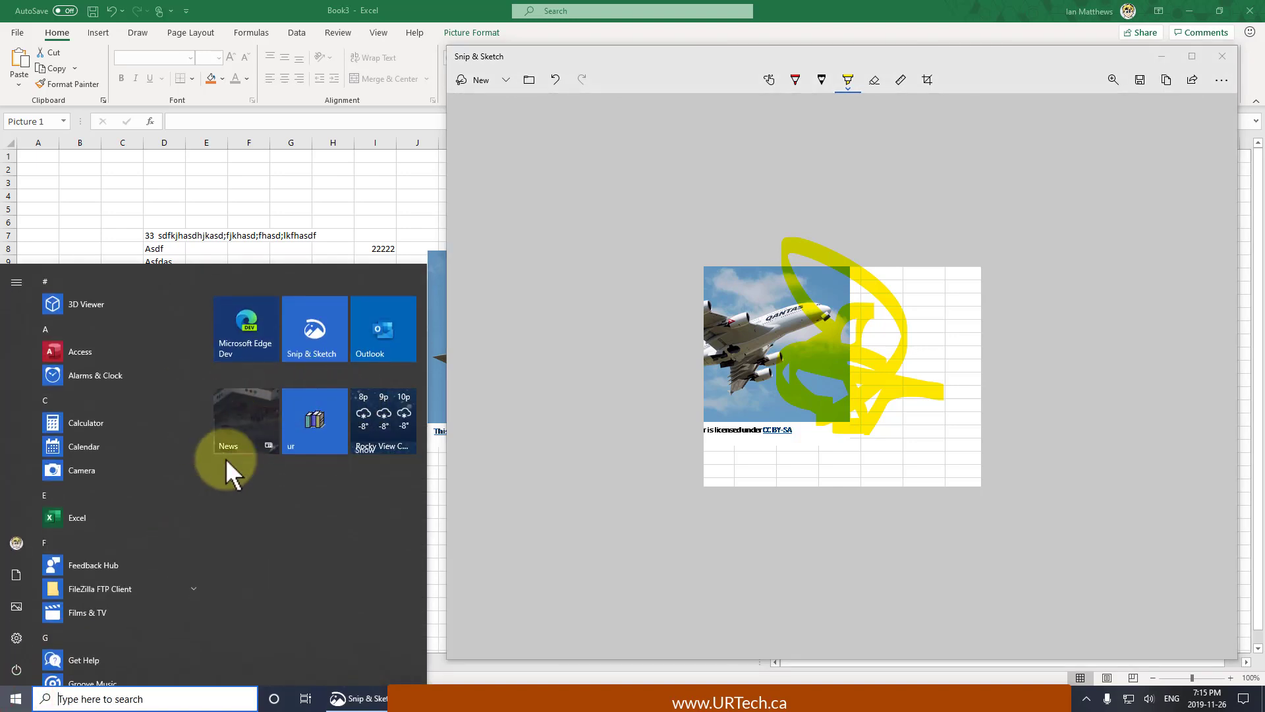
pyautogui.write('snip')
pyautogui.press('Return')
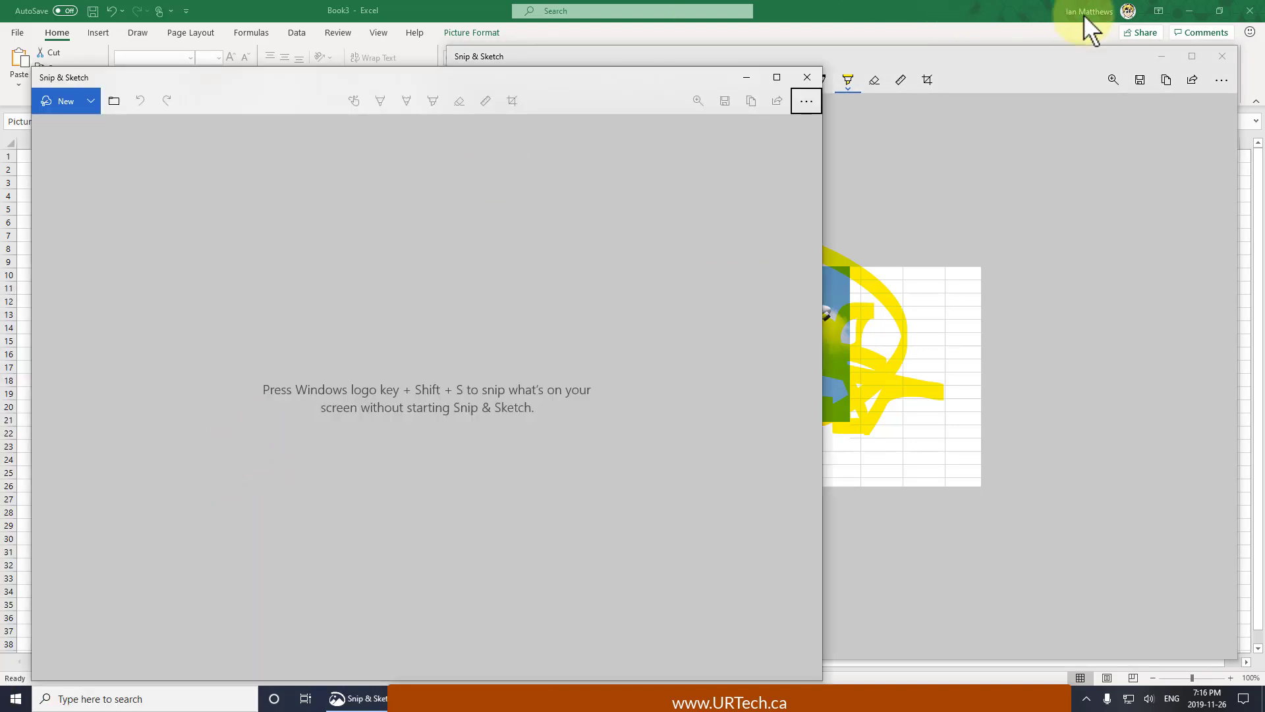
pyautogui.click(1004, 53)
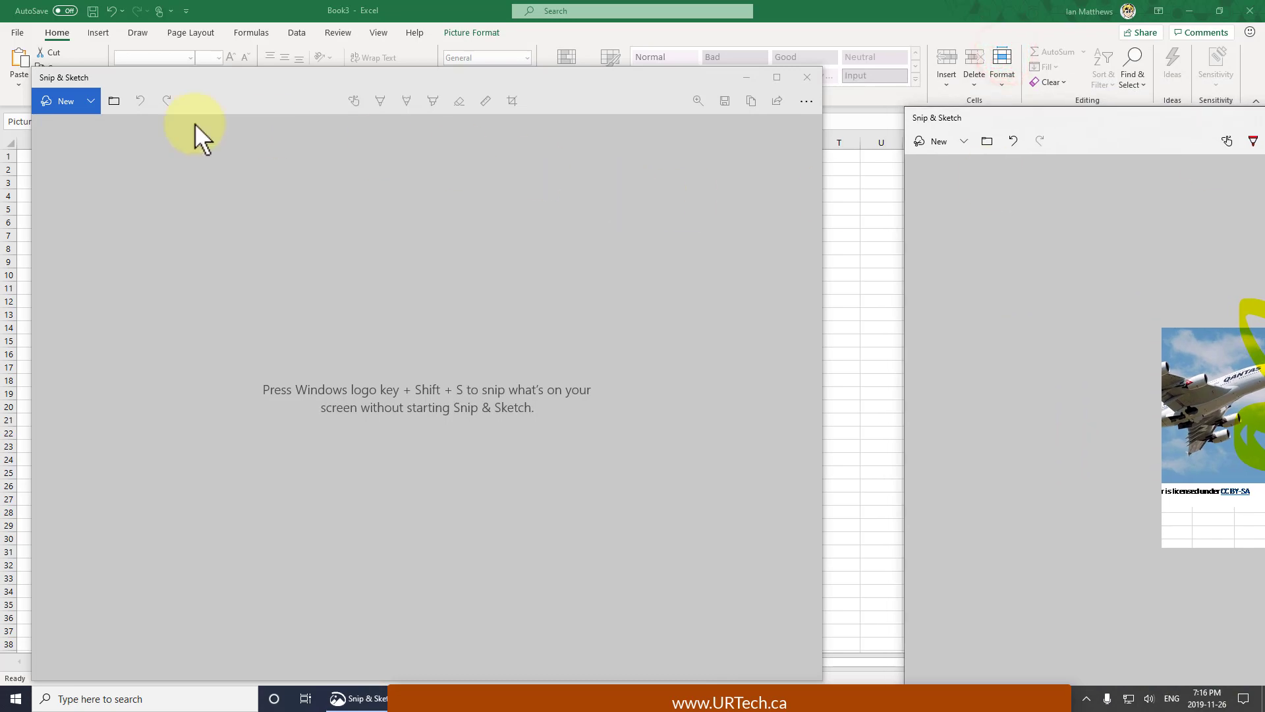
pyautogui.click(61, 102)
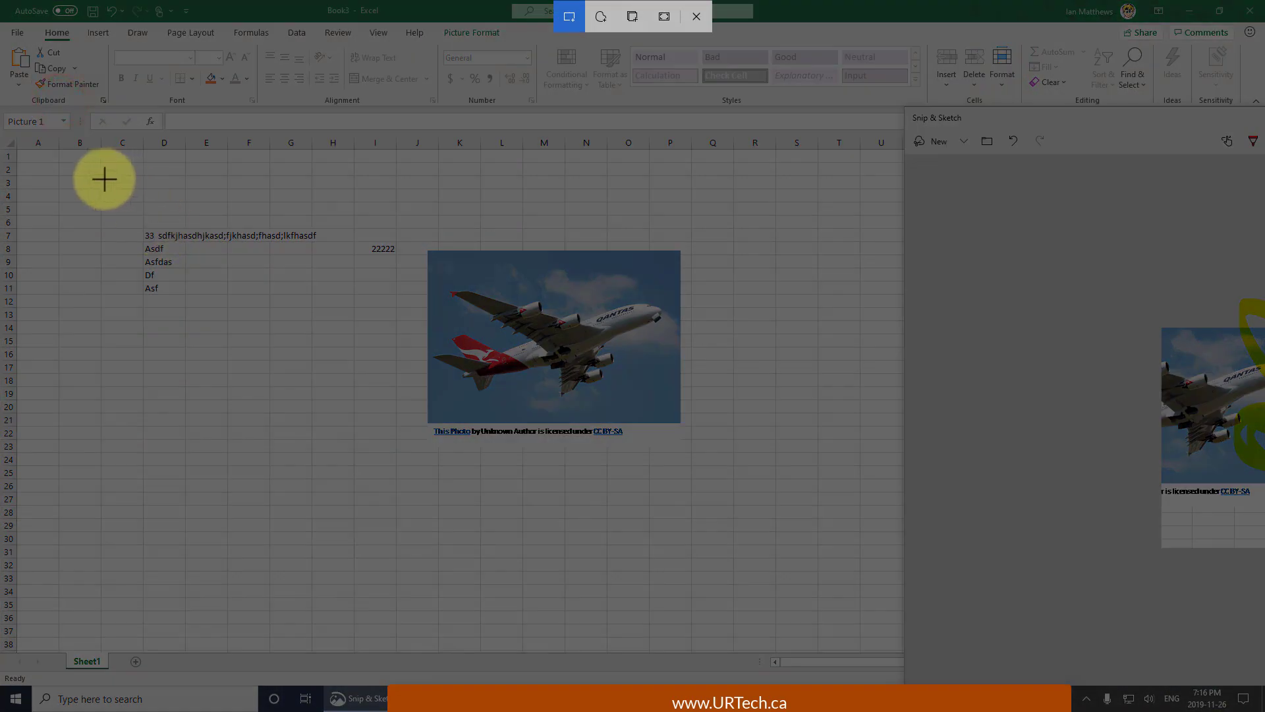
pyautogui.moveTo(81, 174)
pyautogui.mouseDown()
pyautogui.moveTo(350, 350)
pyautogui.moveTo(483, 379)
pyautogui.moveTo(505, 452)
pyautogui.moveTo(496, 442)
pyautogui.mouseUp()
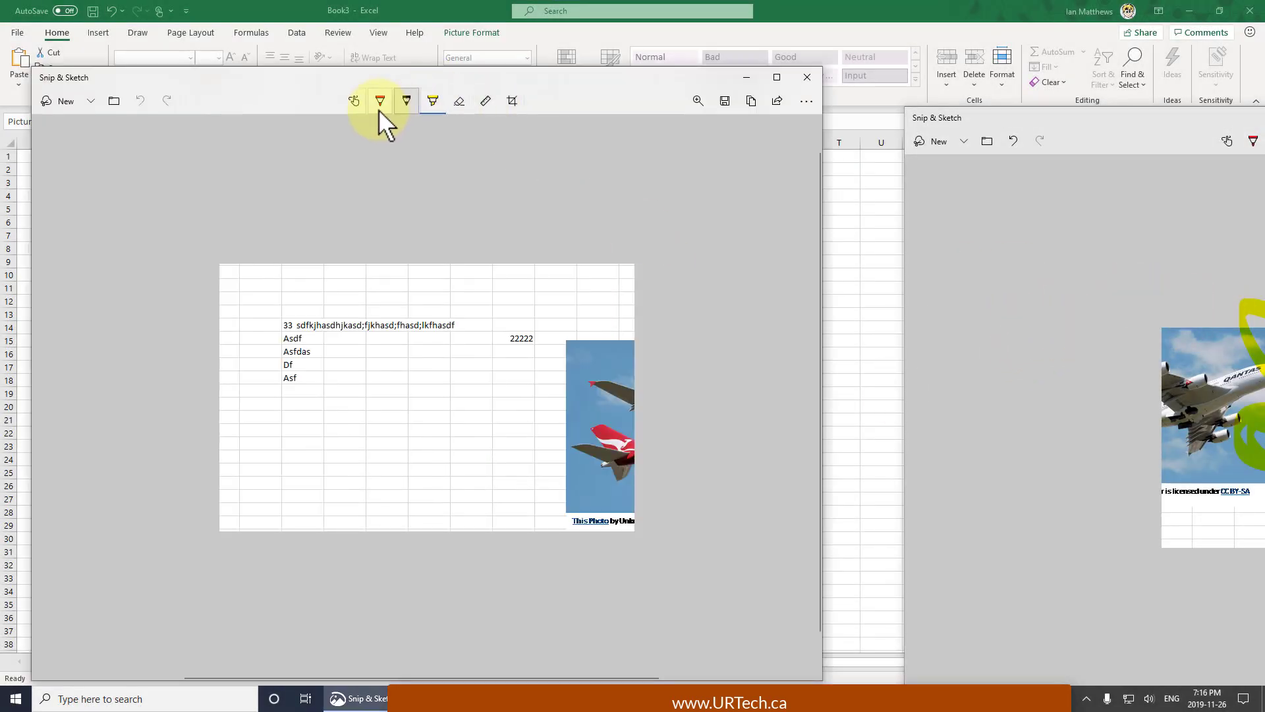
# Draw an orange ballpoint-pen loop across the spreadsheet text, then glance at the extra options list.
pyautogui.click(382, 102)
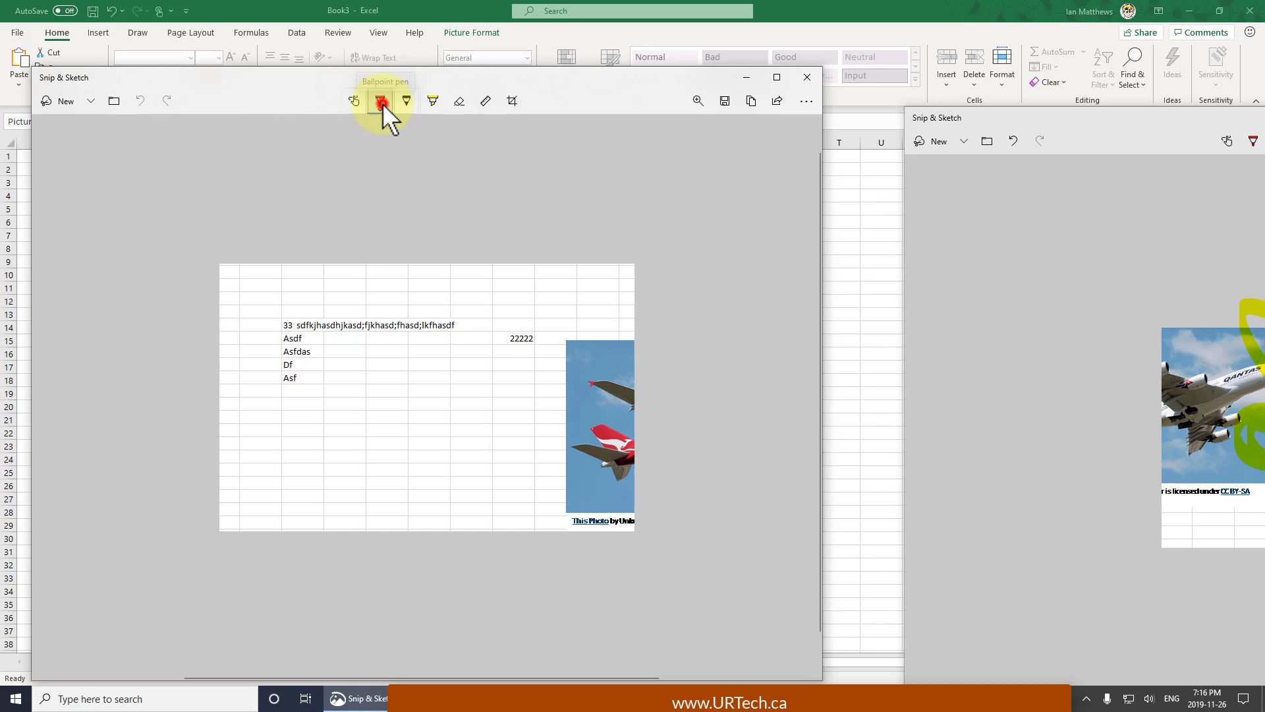
pyautogui.click(379, 101)
pyautogui.click(379, 106)
pyautogui.click(379, 105)
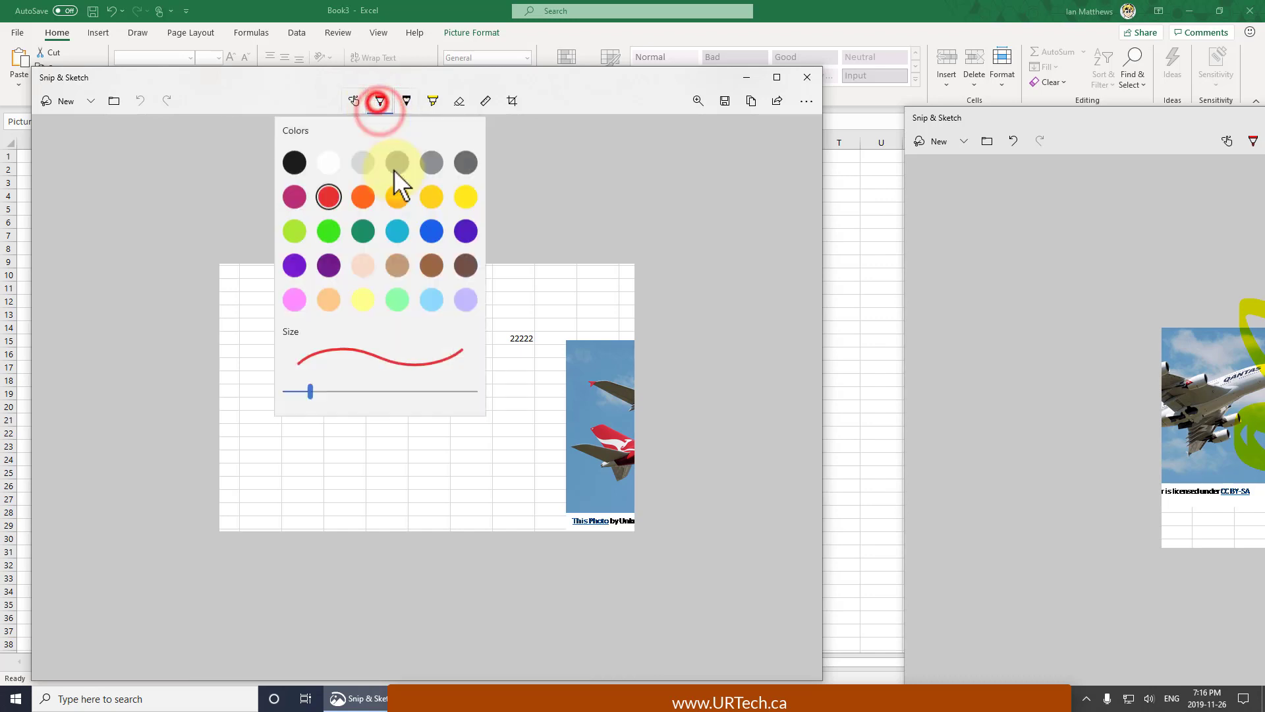
pyautogui.click(398, 194)
pyautogui.moveTo(385, 392)
pyautogui.mouseDown()
pyautogui.moveTo(170, 333)
pyautogui.moveTo(442, 418)
pyautogui.mouseUp()
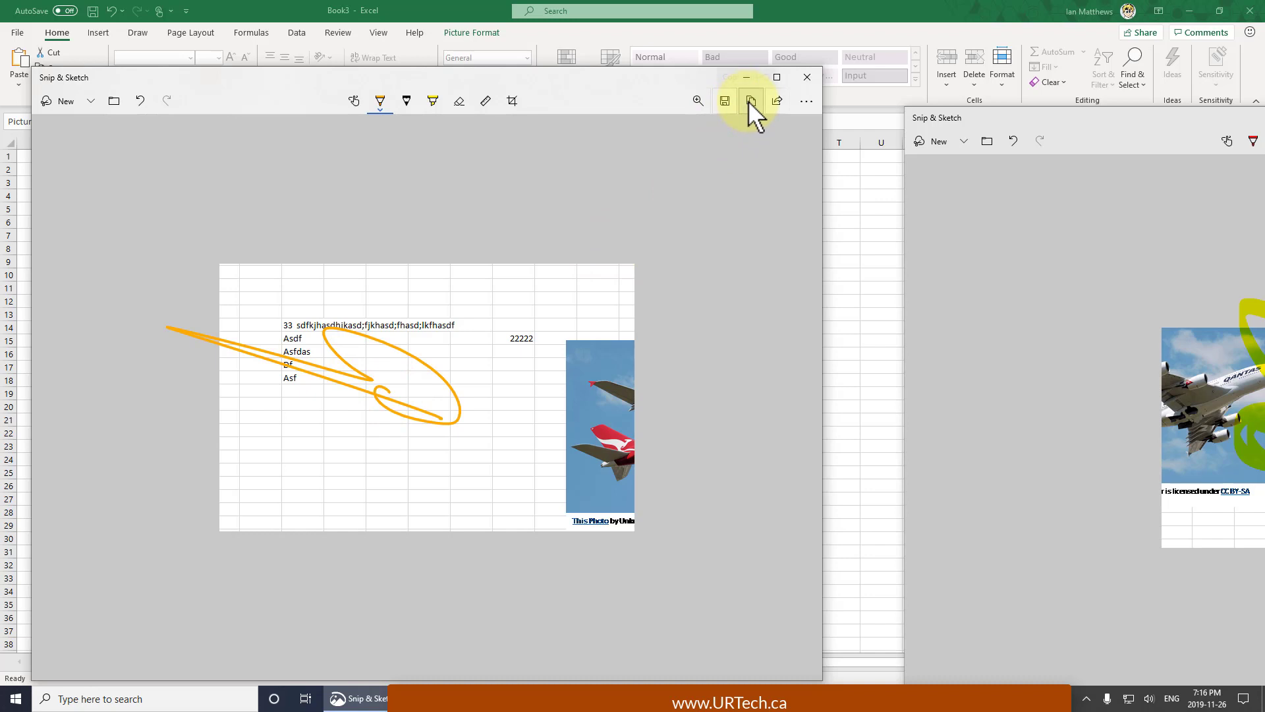
pyautogui.click(805, 101)
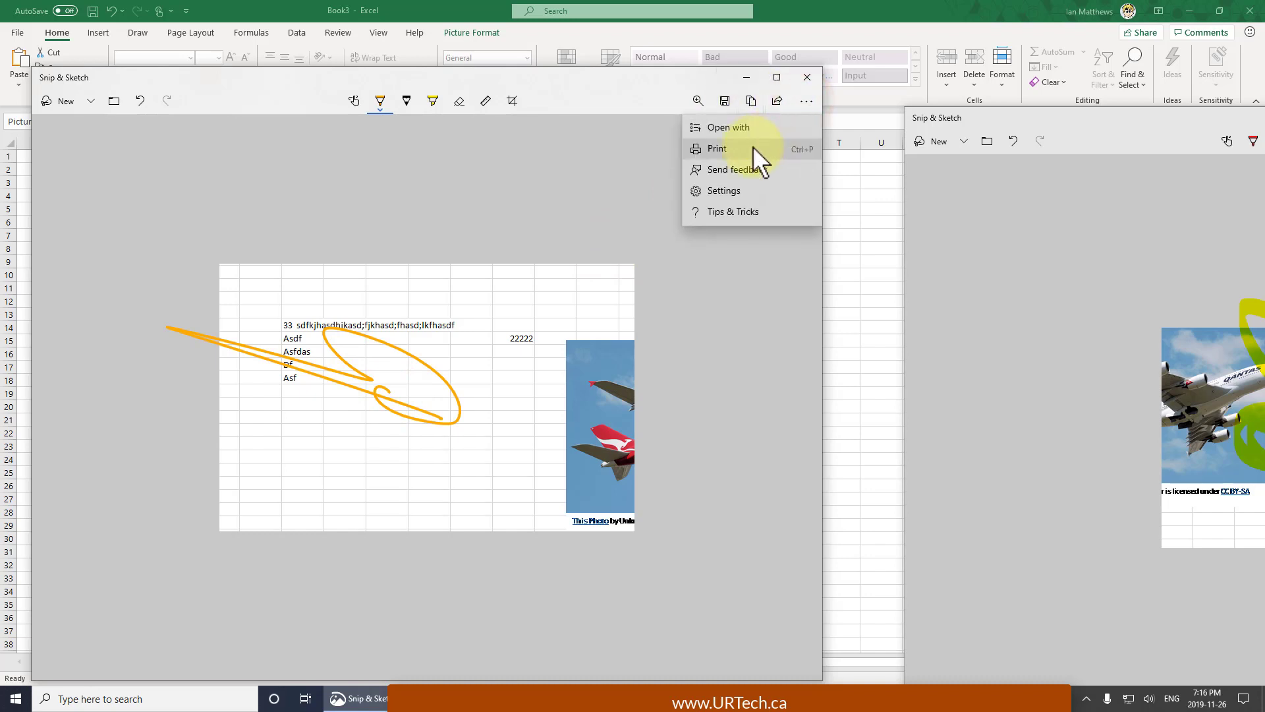
pyautogui.click(679, 183)
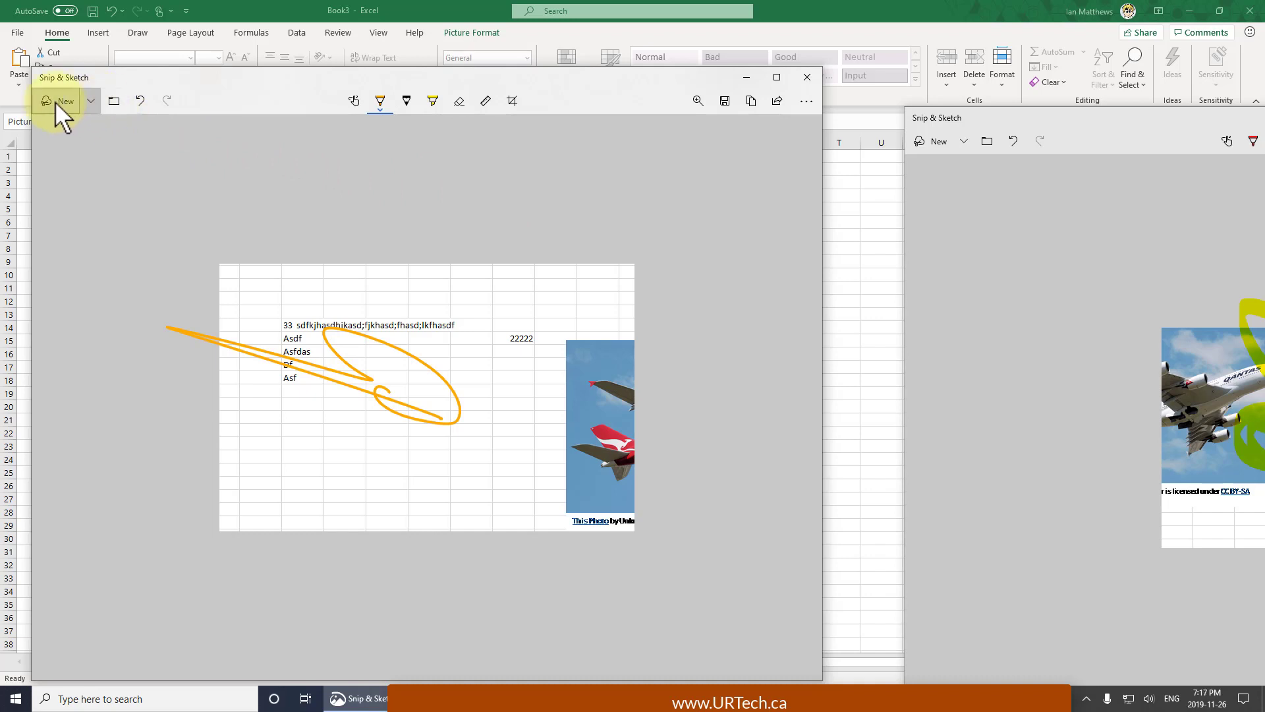
pyautogui.click(90, 101)
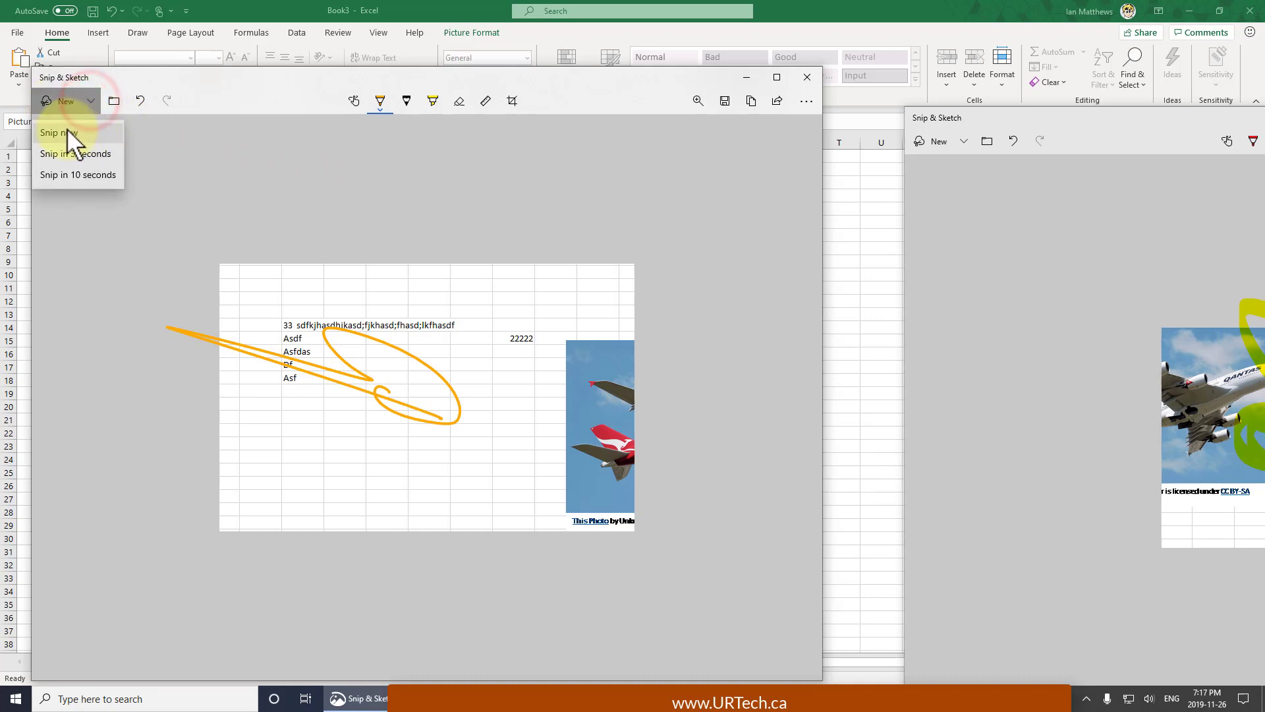
pyautogui.click(313, 176)
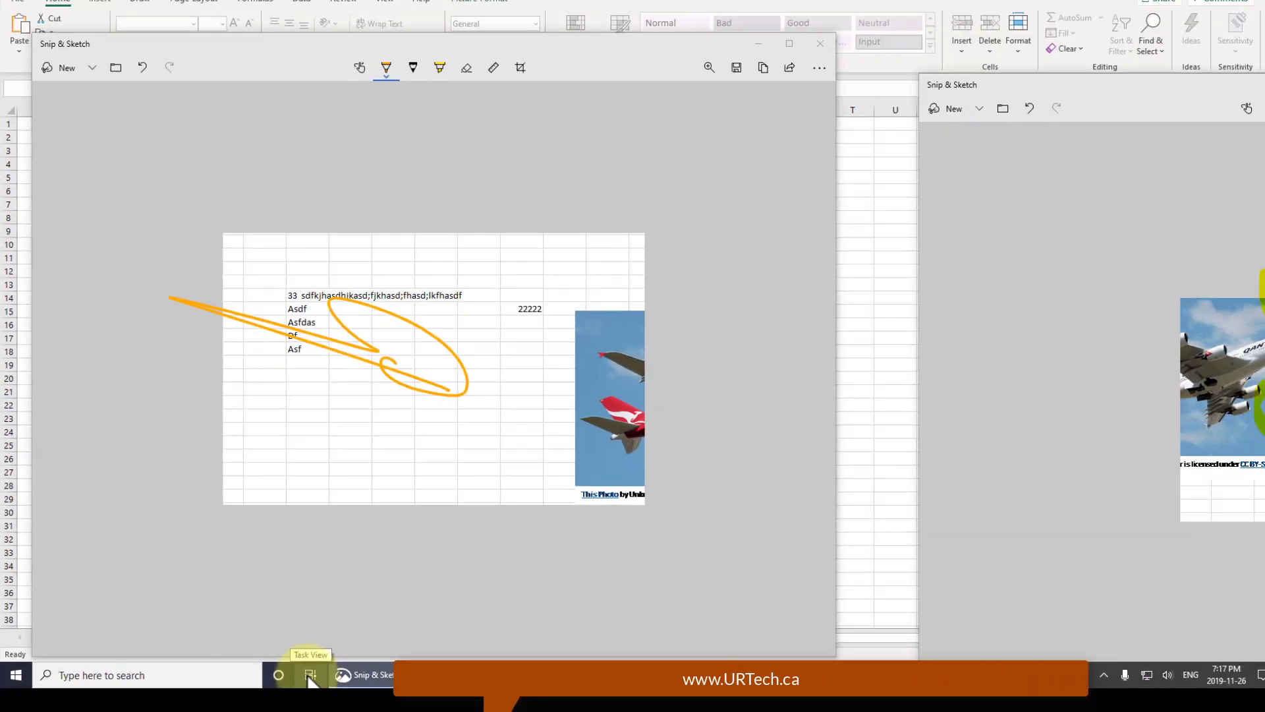
# Open Task View's Timeline, scroll back, and expand 9 November to all 20 activities.
pyautogui.click(857, 675)
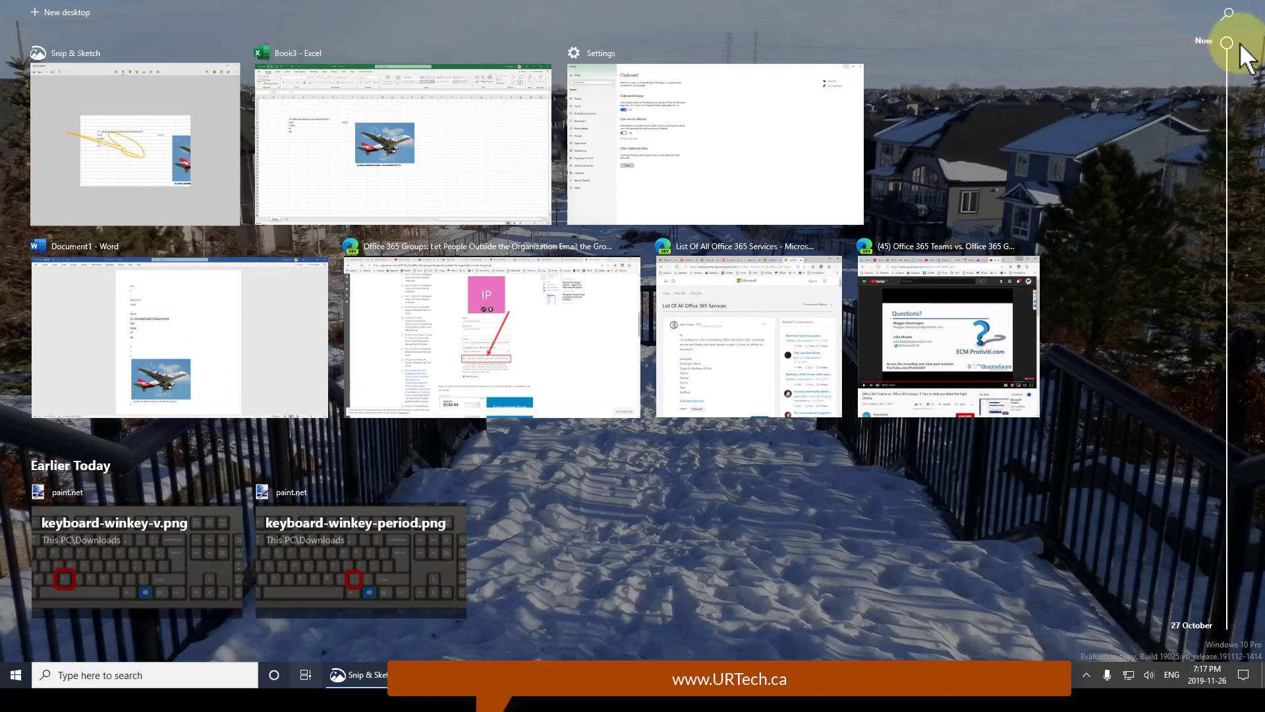
pyautogui.moveTo(1227, 43)
pyautogui.mouseDown()
pyautogui.moveTo(1234, 305)
pyautogui.moveTo(1251, 305)
pyautogui.moveTo(1239, 370)
pyautogui.mouseUp()
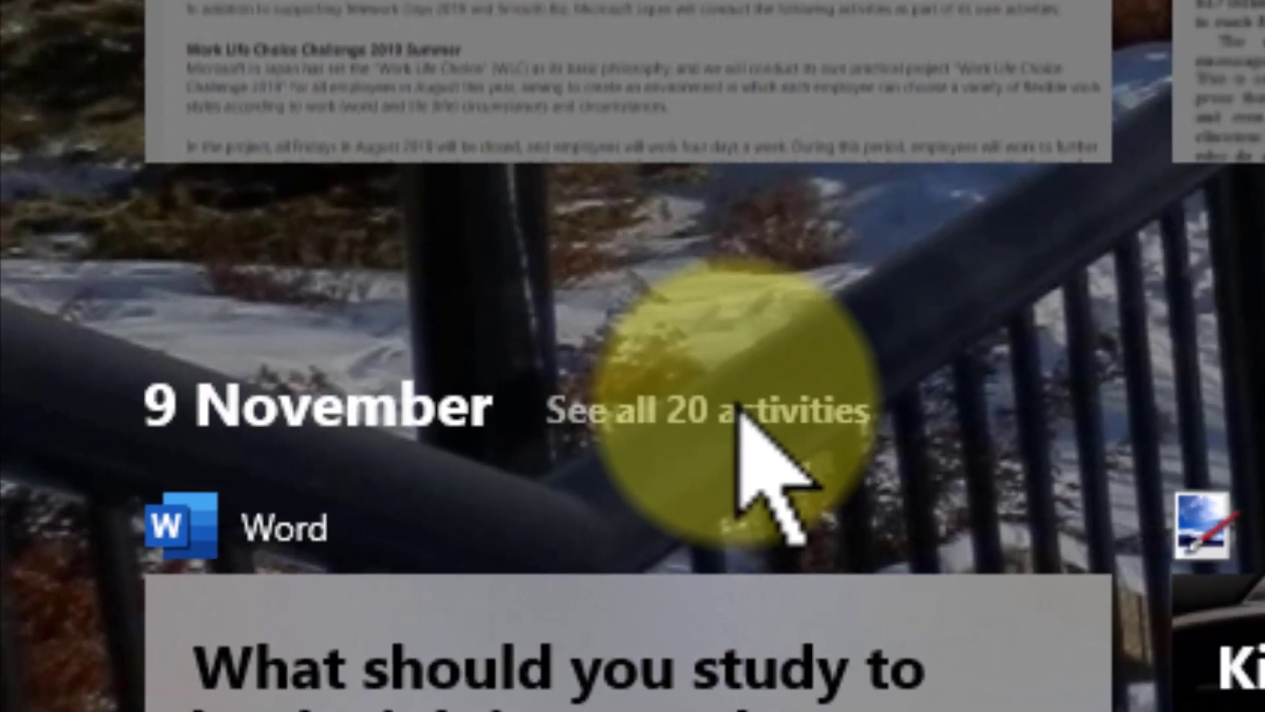
pyautogui.click(801, 402)
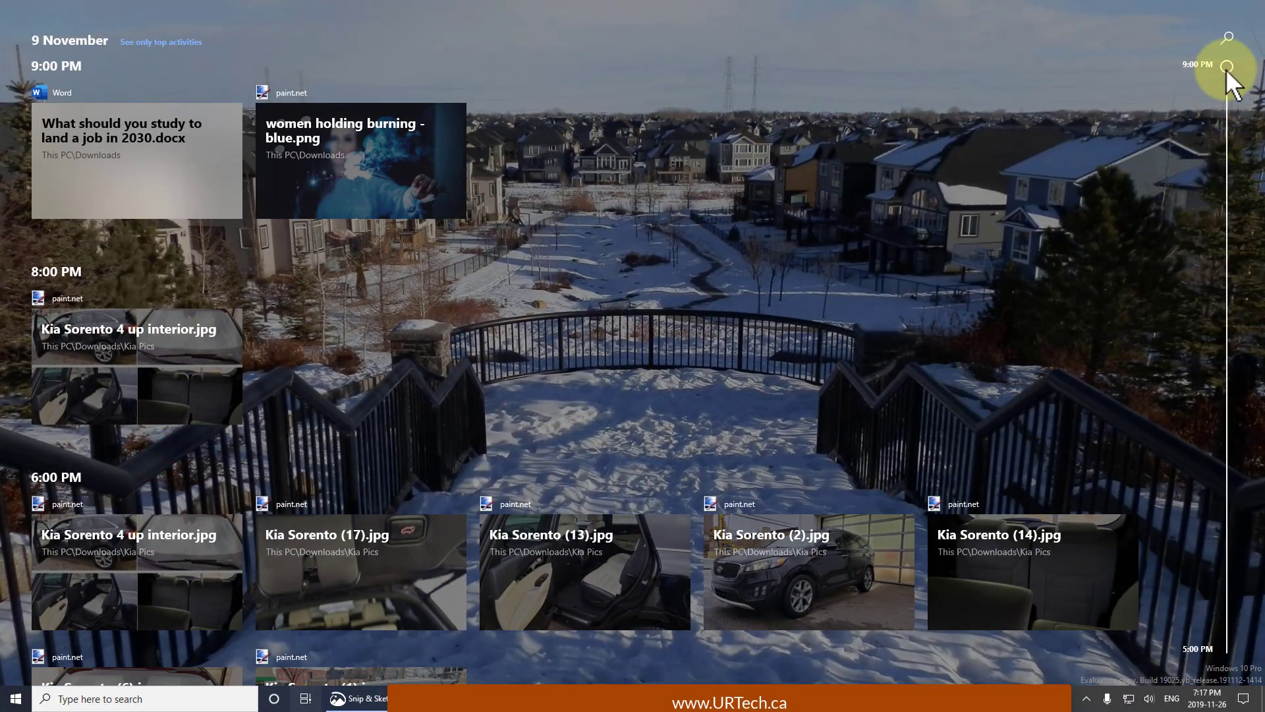
pyautogui.moveTo(1228, 67); pyautogui.dragTo(1262, 395)
pyautogui.moveTo(1260, 338); pyautogui.dragTo(1260, 64)
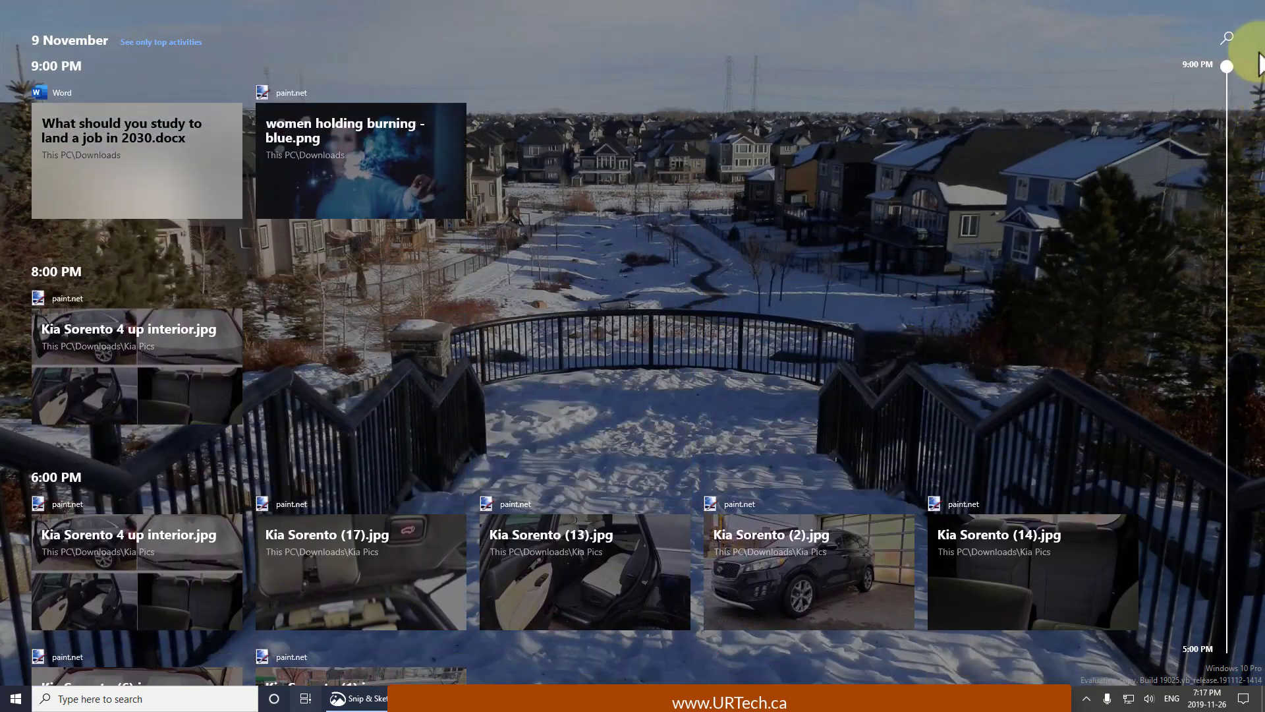
# Try the activity search box, then condense 9 November to top activities only.
pyautogui.click(1227, 38)
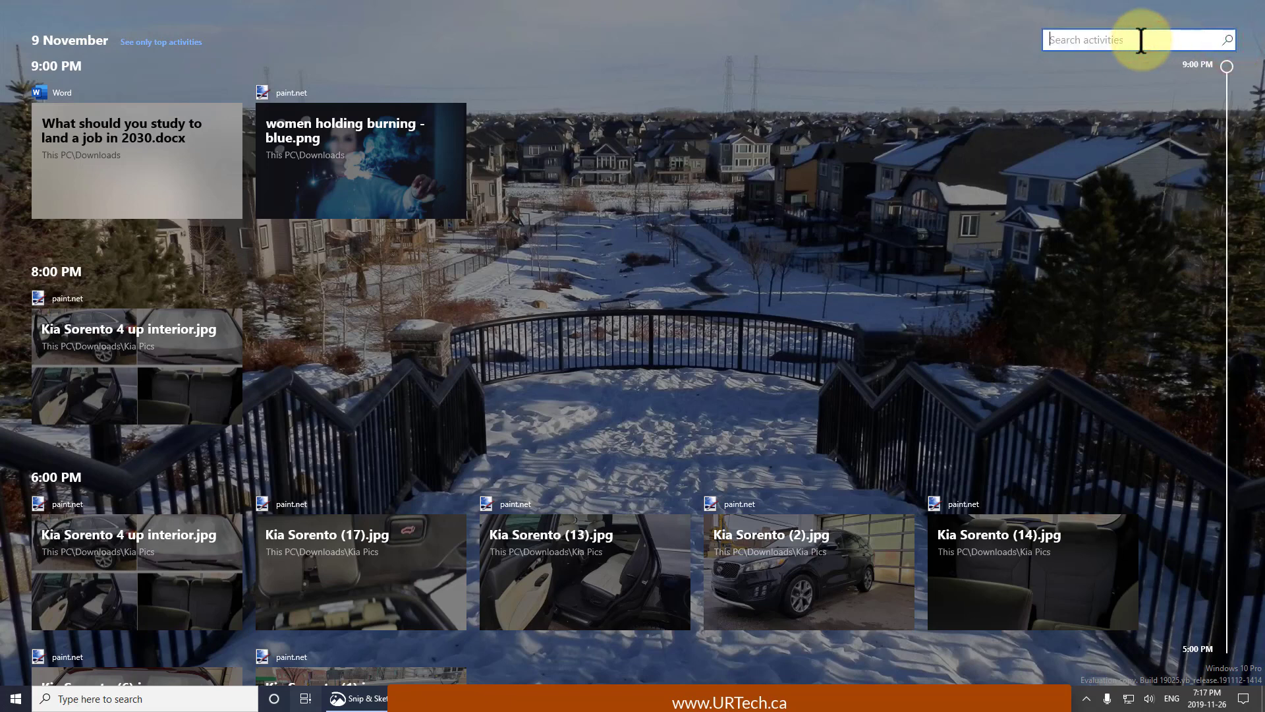
pyautogui.click(1058, 84)
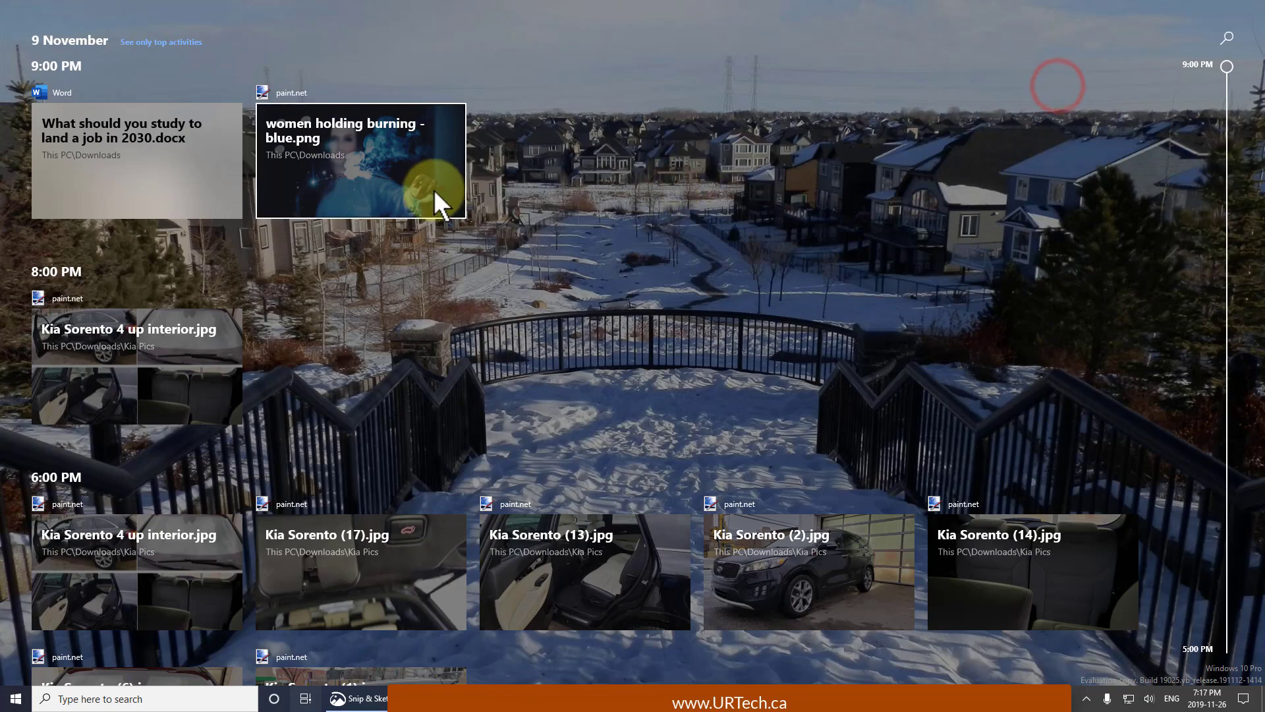
pyautogui.click(165, 40)
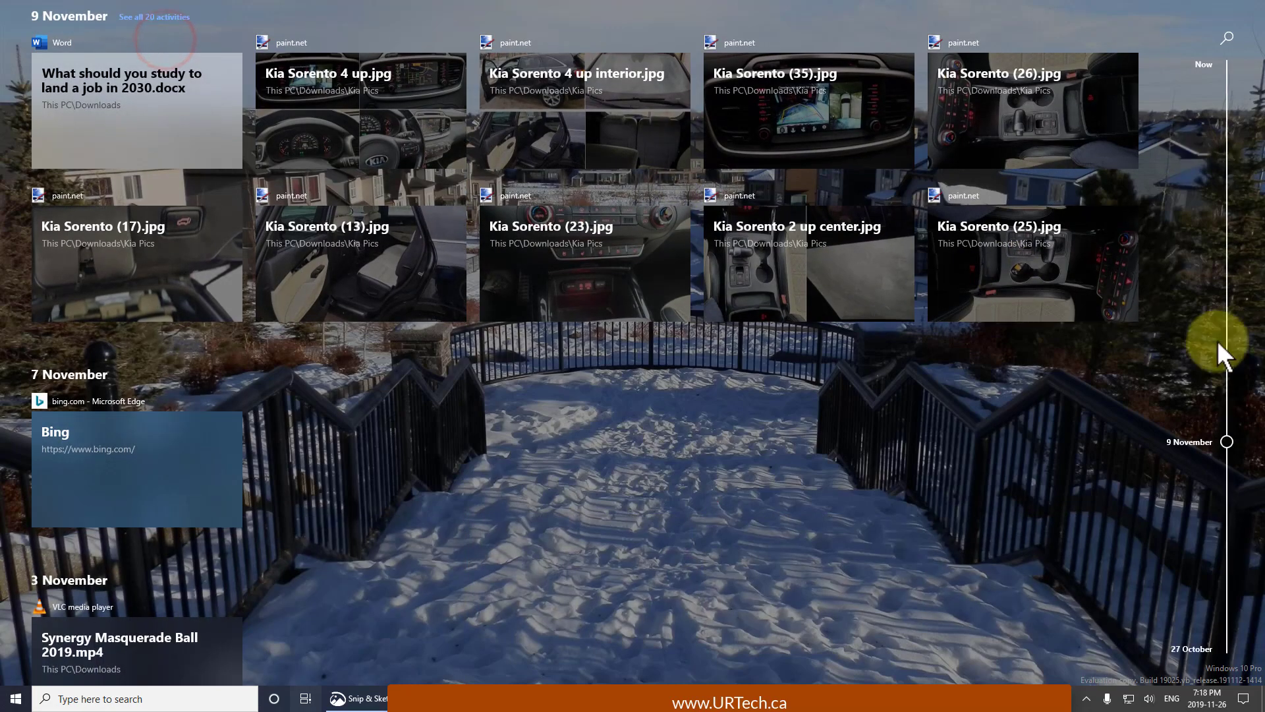
# Search the timeline for 'kia' then 'micro', then return to today's open windows.
pyautogui.moveTo(1229, 455); pyautogui.dragTo(1220, 65)
pyautogui.click(1225, 30)
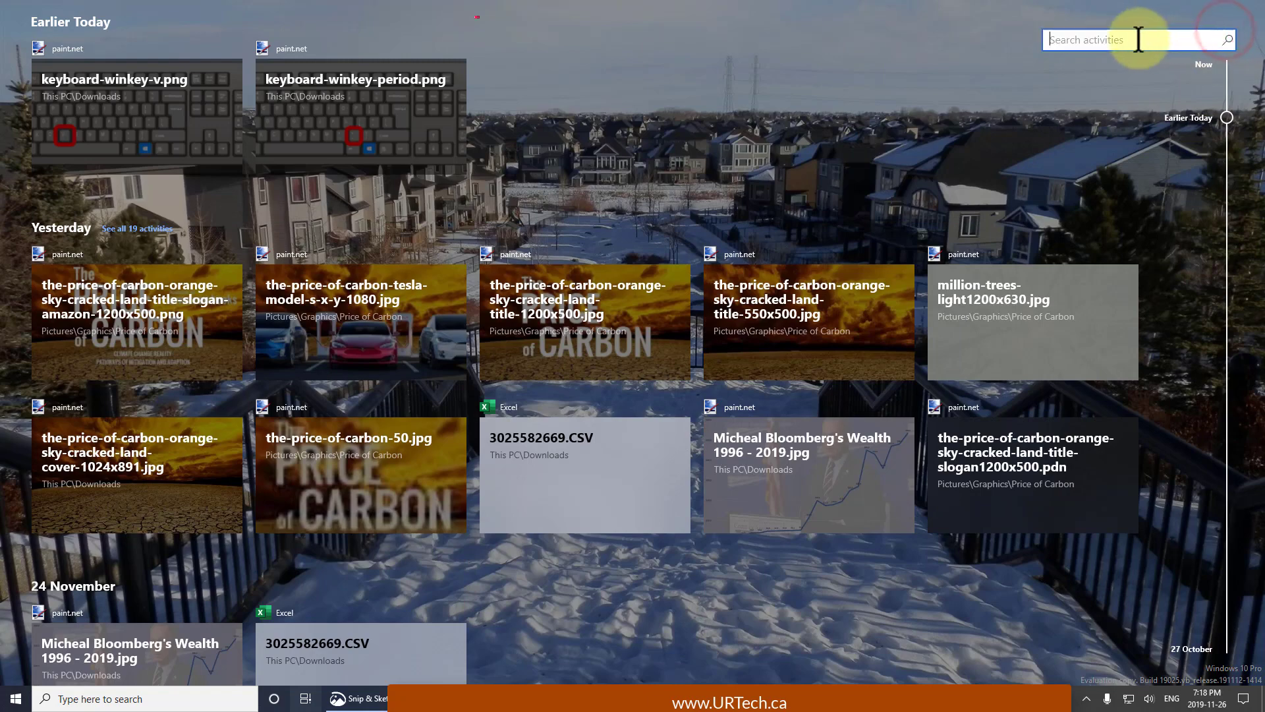
pyautogui.write('kia')
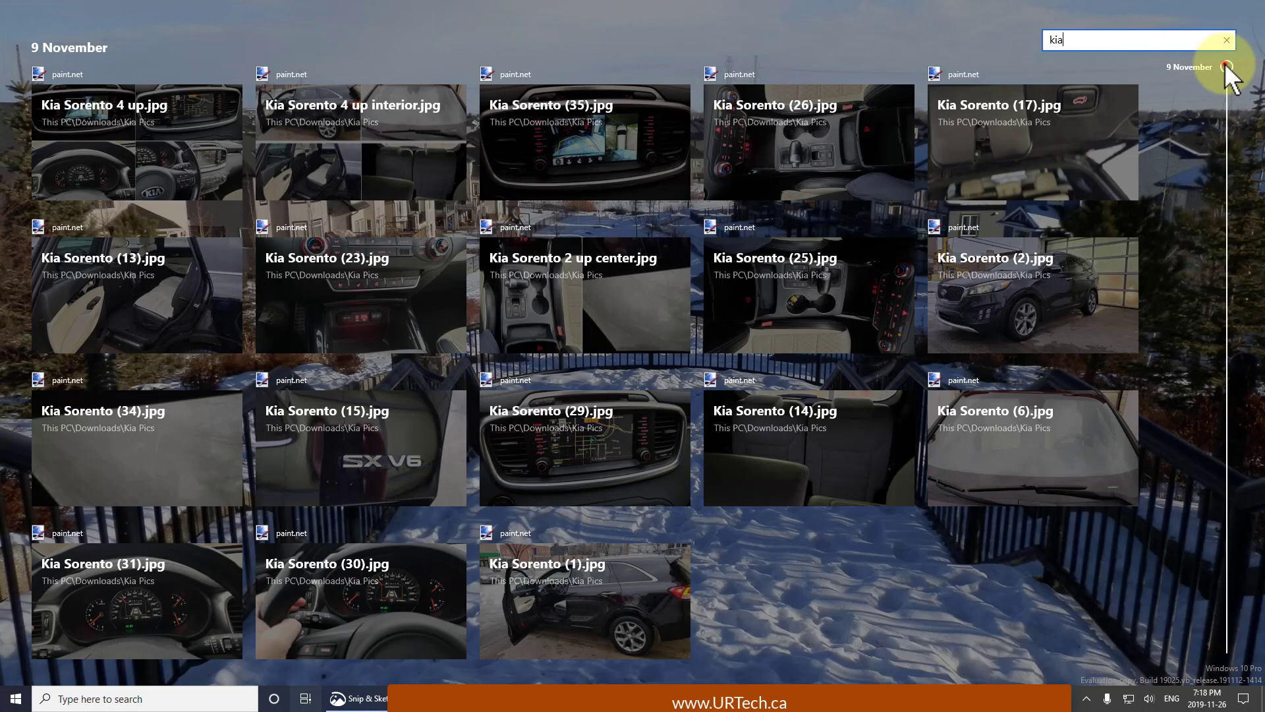
pyautogui.moveTo(1225, 64)
pyautogui.mouseDown()
pyautogui.moveTo(1252, 600)
pyautogui.moveTo(1227, 2)
pyautogui.mouseUp()
pyautogui.doubleClick(1130, 38)
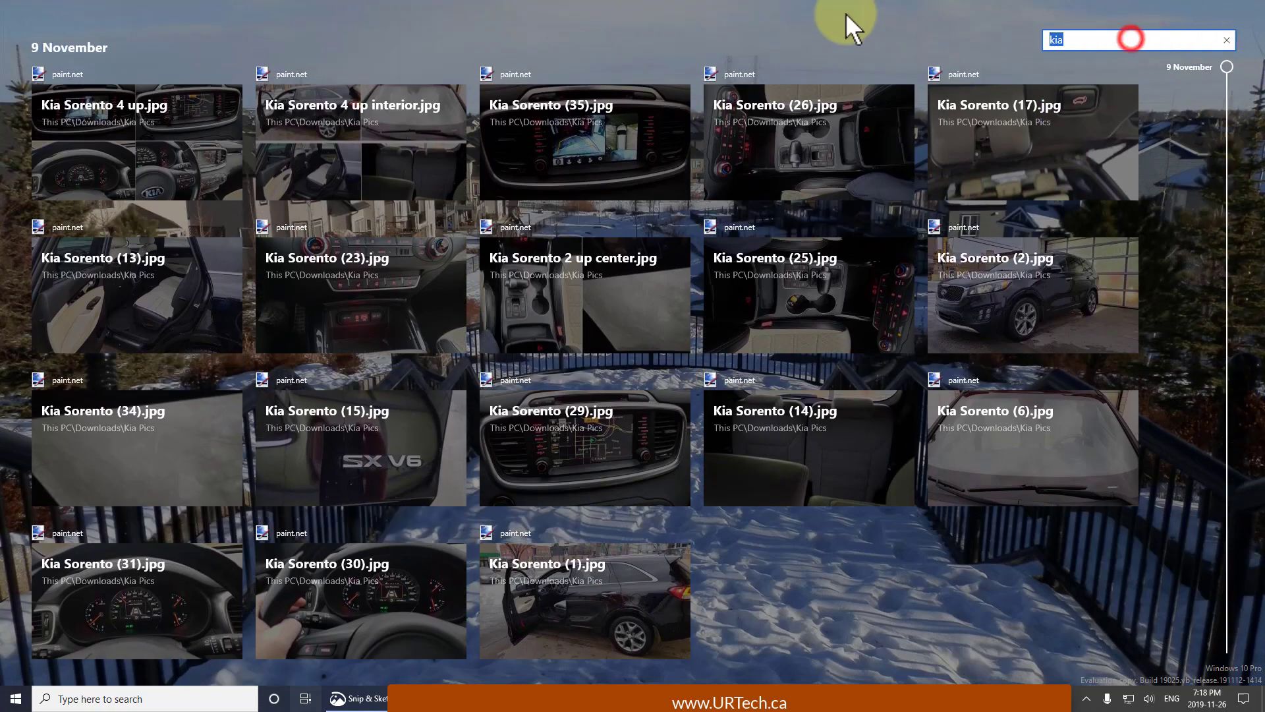
pyautogui.write('microsoft')
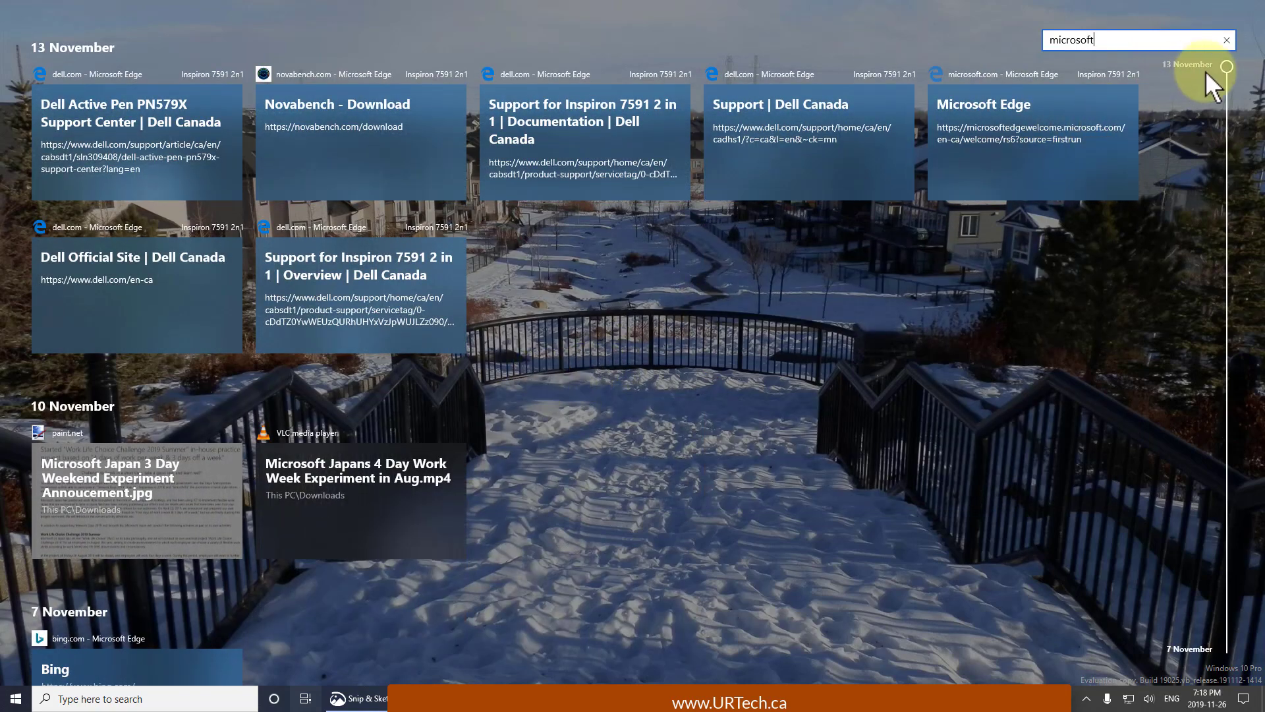
pyautogui.moveTo(1228, 65); pyautogui.dragTo(1198, 36)
pyautogui.click(1045, 340)
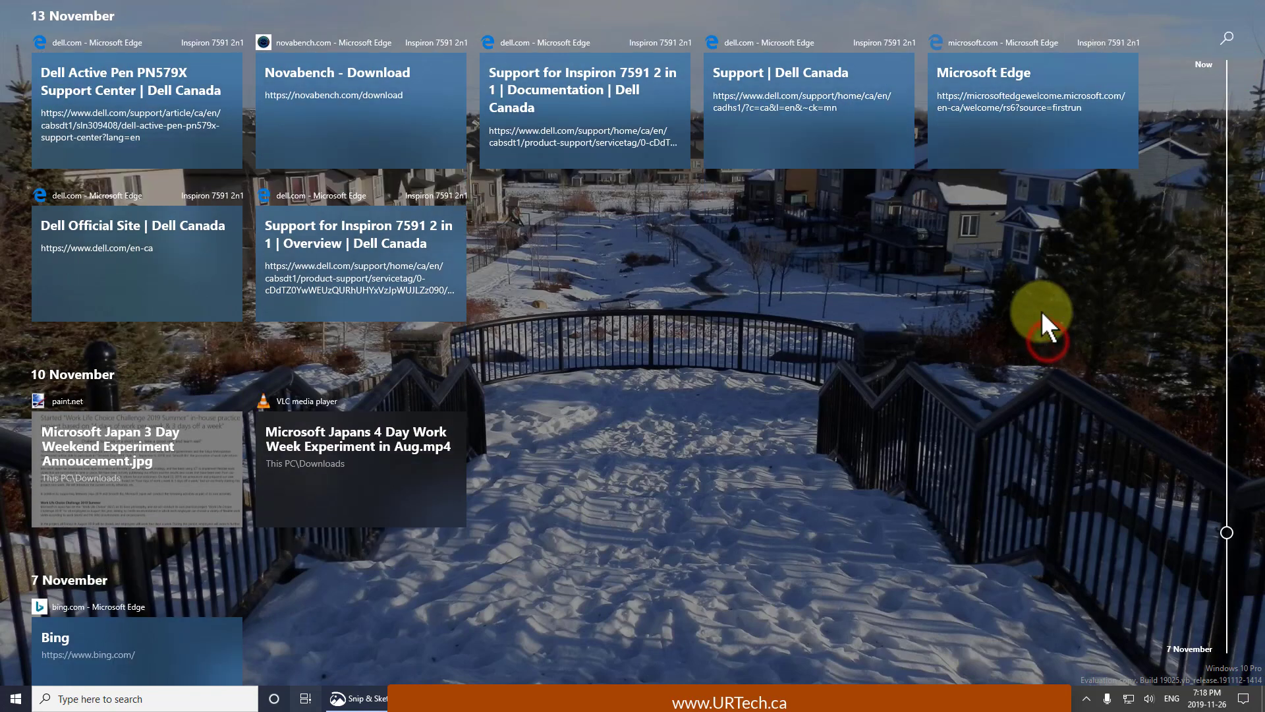
pyautogui.click(1042, 311)
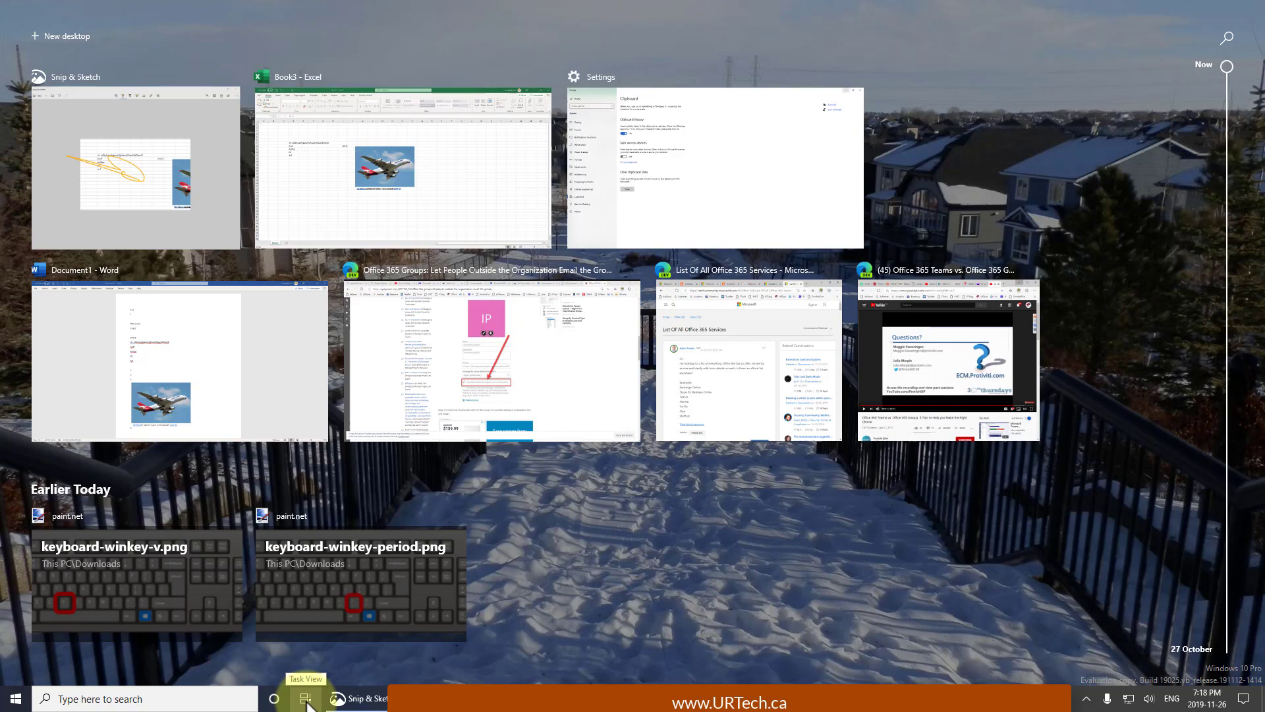
# Return to Word and type 'This is a good' so predictions like 'time' appear.
pyautogui.click(521, 596)
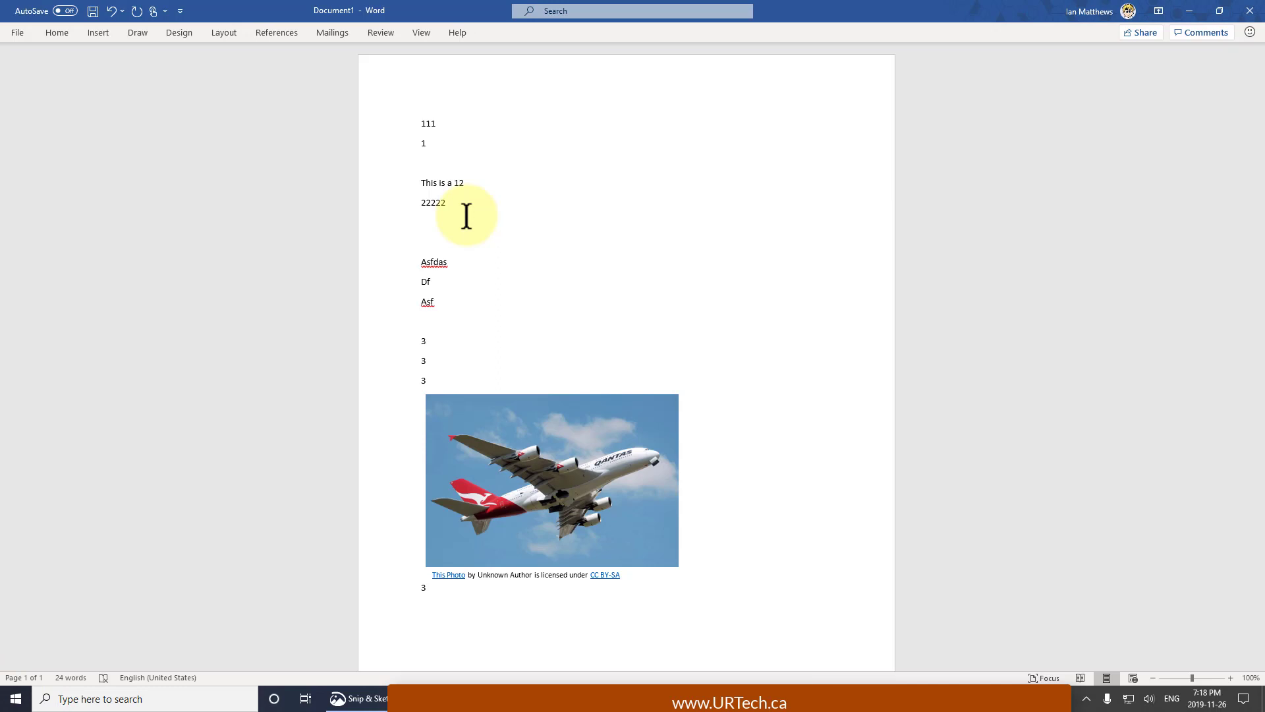
pyautogui.write('This ')
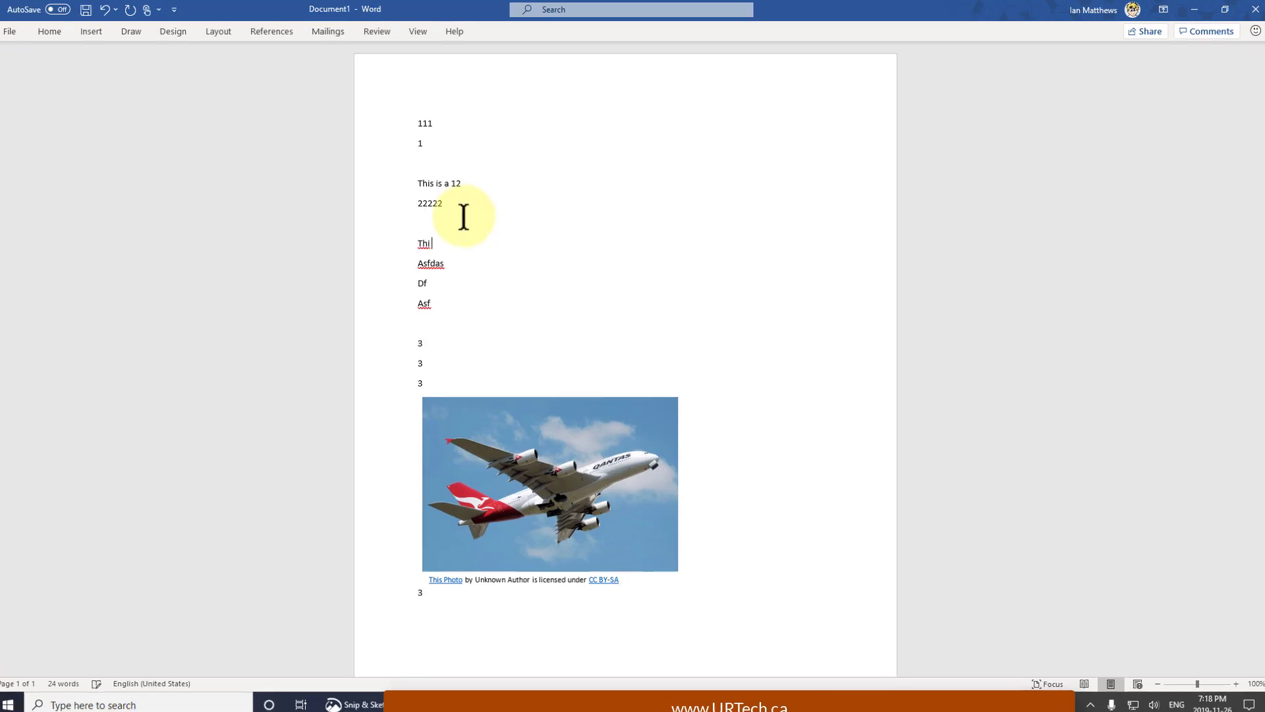
pyautogui.write('is a good')
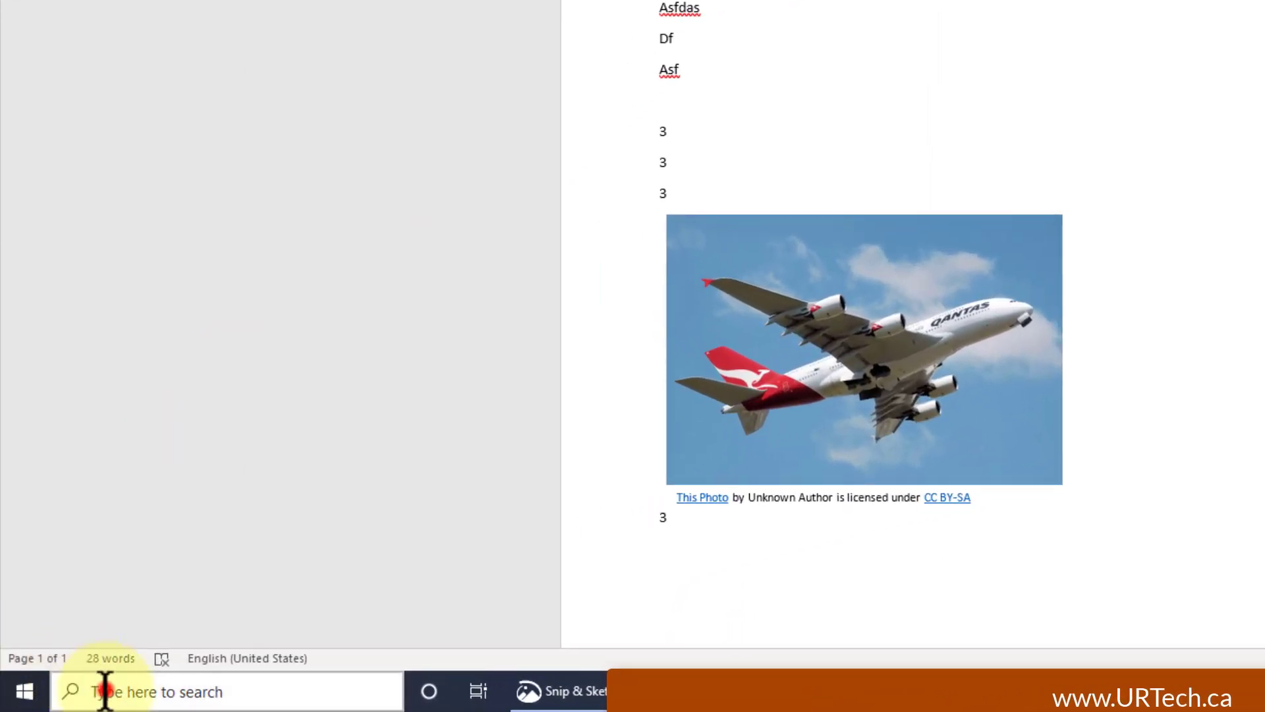
pyautogui.click(106, 691)
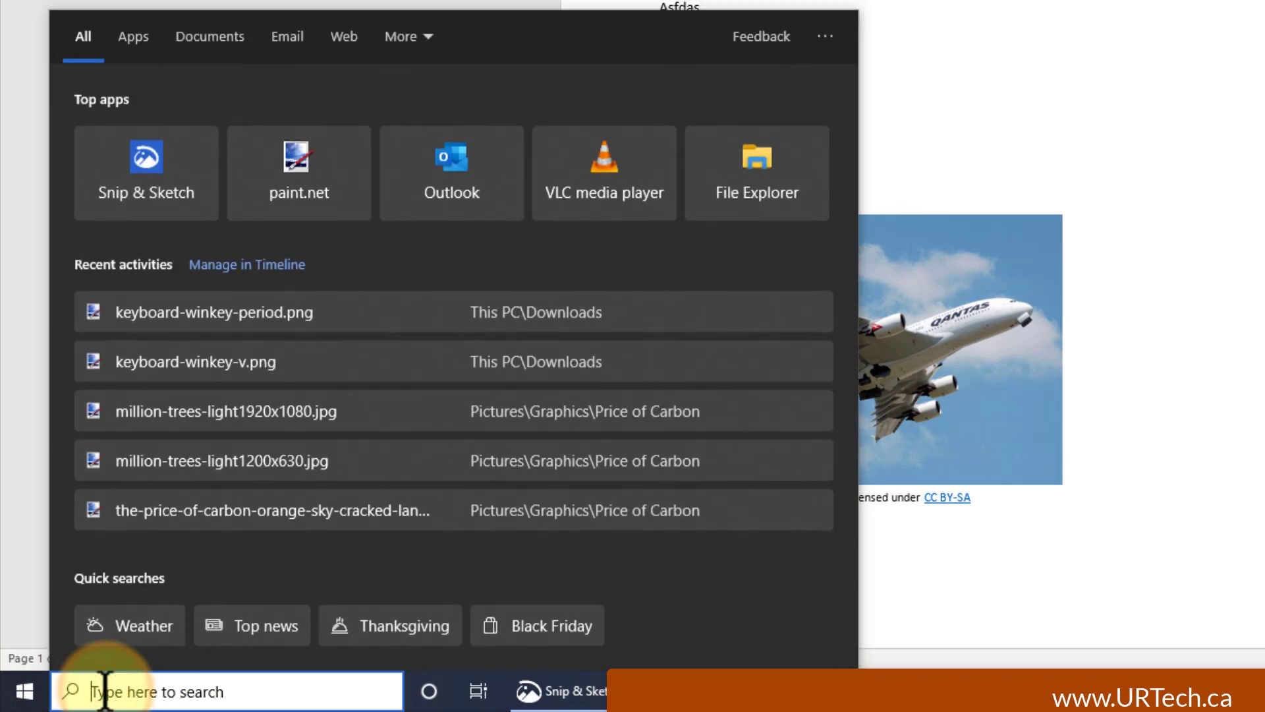
pyautogui.write('predic')
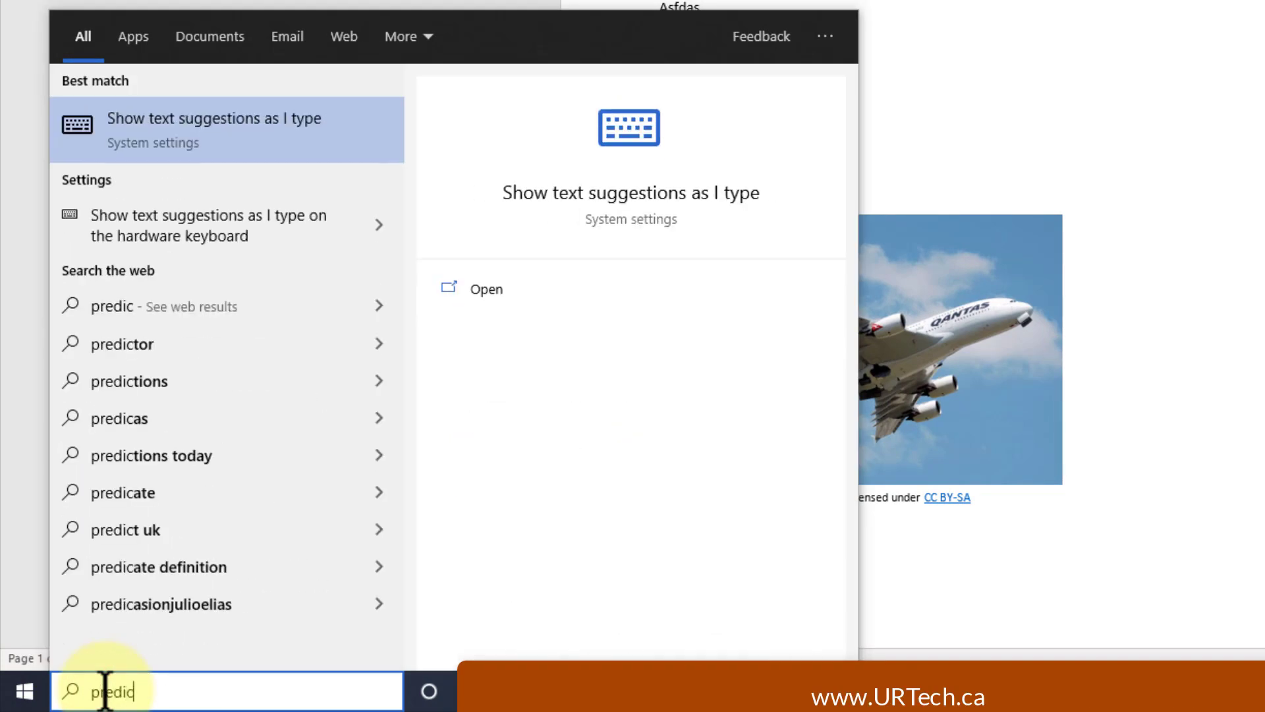
pyautogui.click(163, 122)
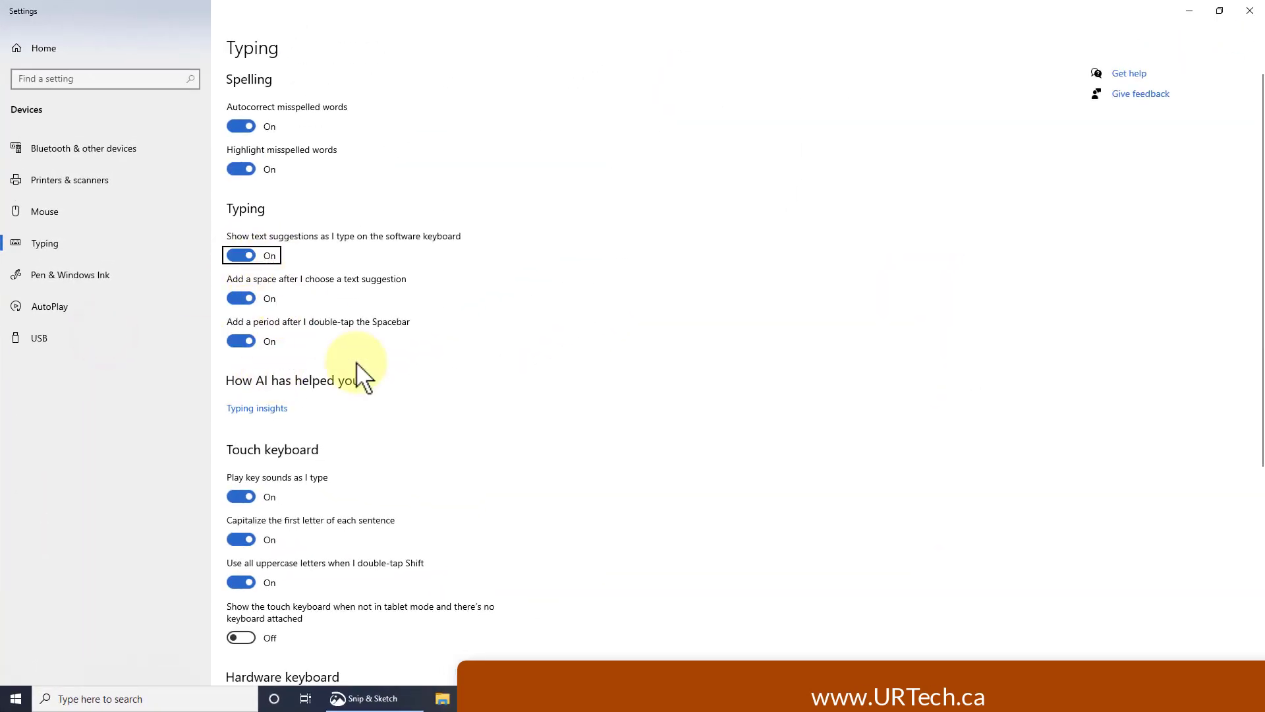
pyautogui.scroll(-5, 247, 389)
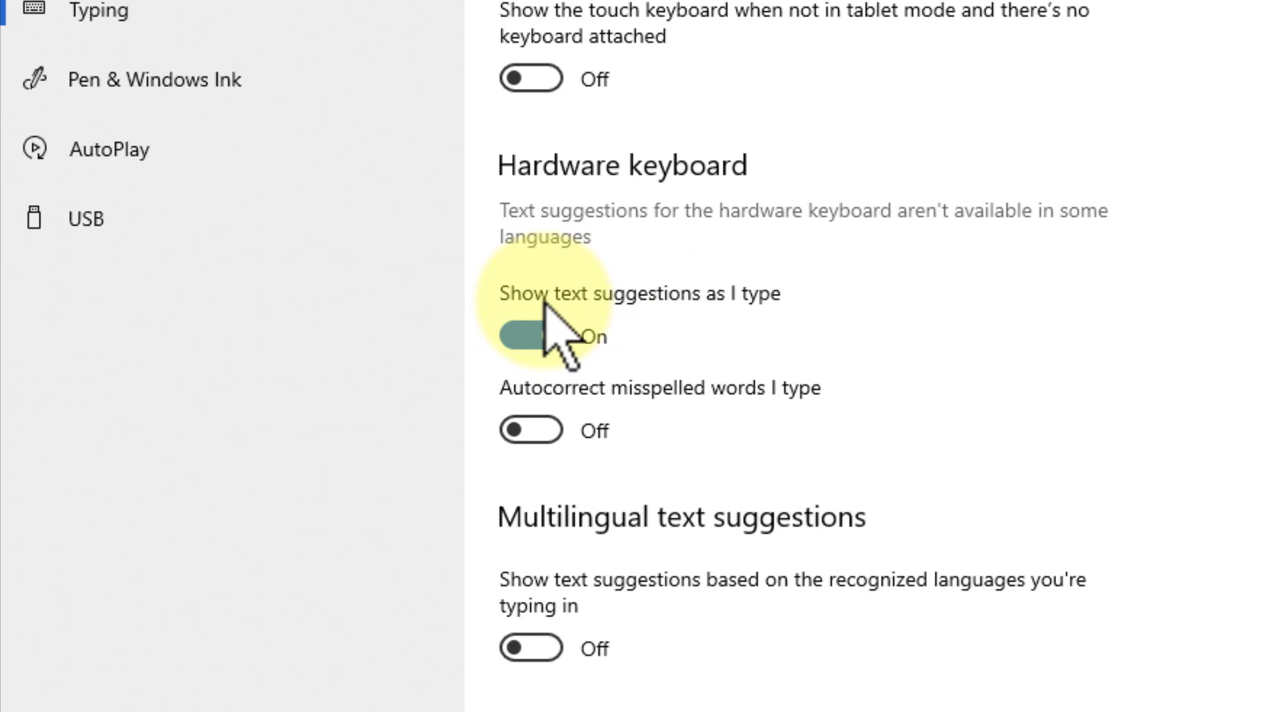
pyautogui.click(527, 335)
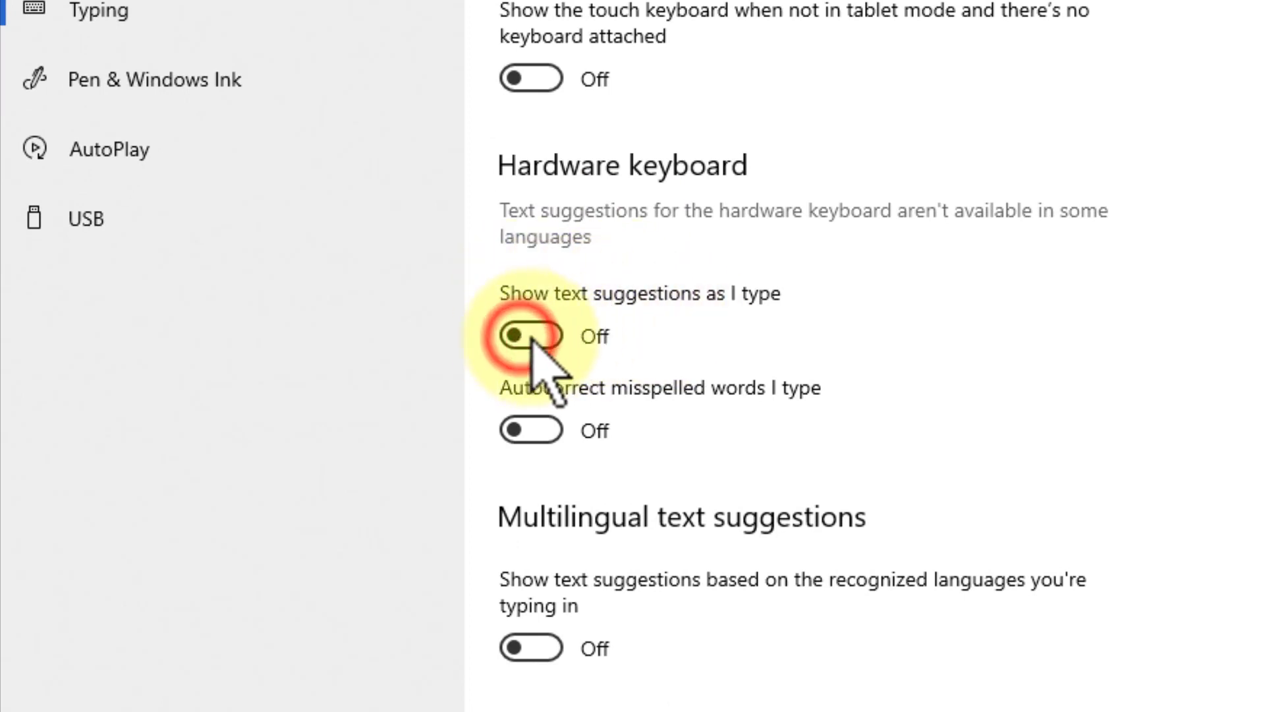
pyautogui.click(539, 335)
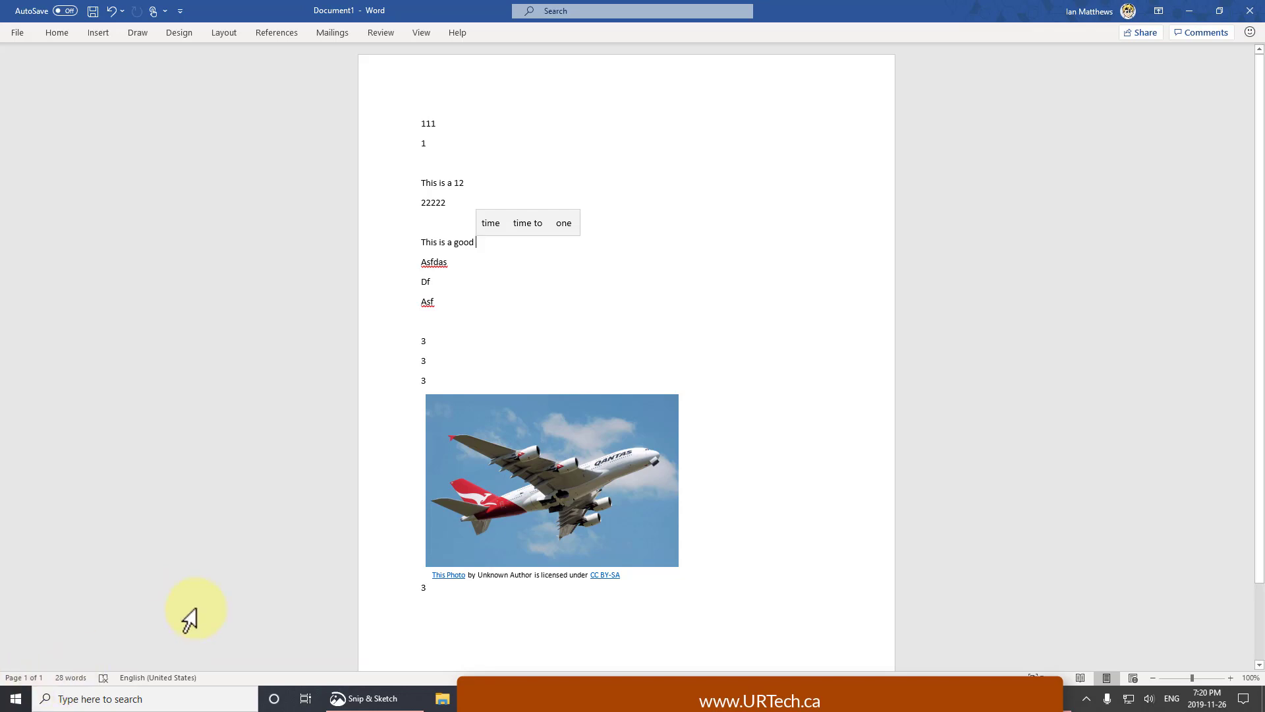
# Search Windows for 'dark mode' and open the Turn on dark mode for apps result.
pyautogui.click(79, 698)
pyautogui.write('daer')
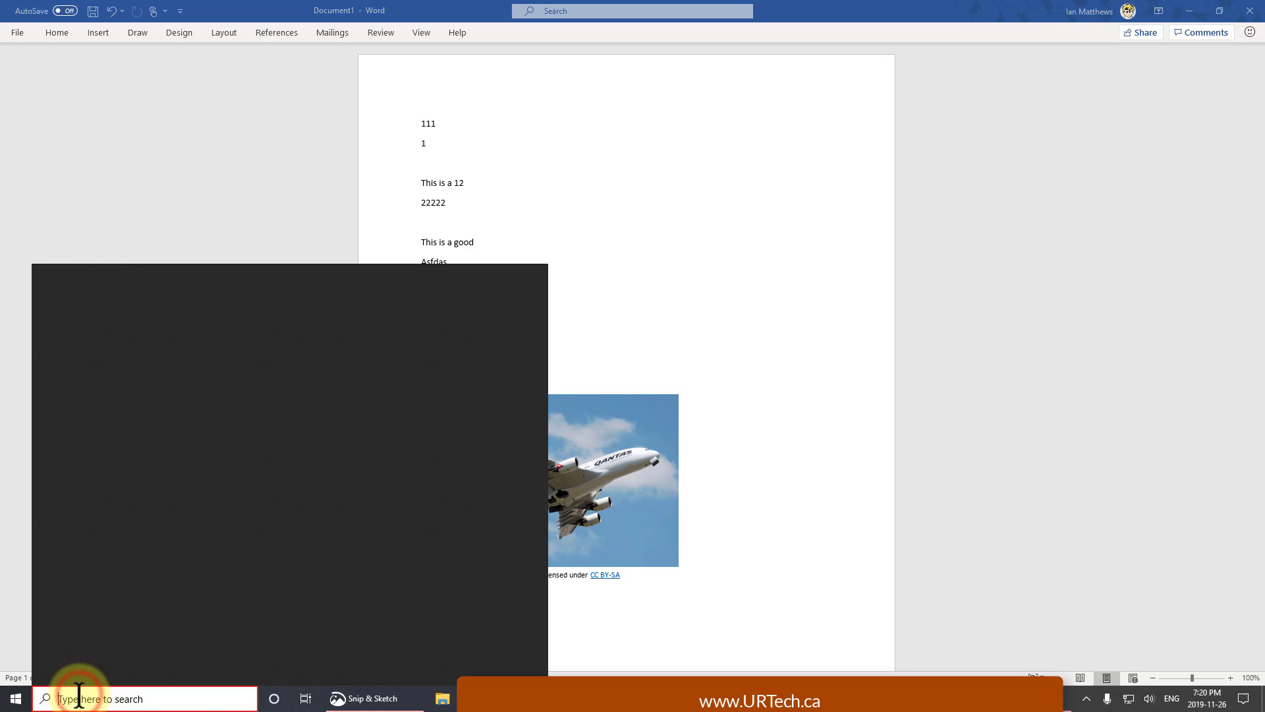
pyautogui.press('BackSpace')
pyautogui.press('BackSpace')
pyautogui.write('rk')
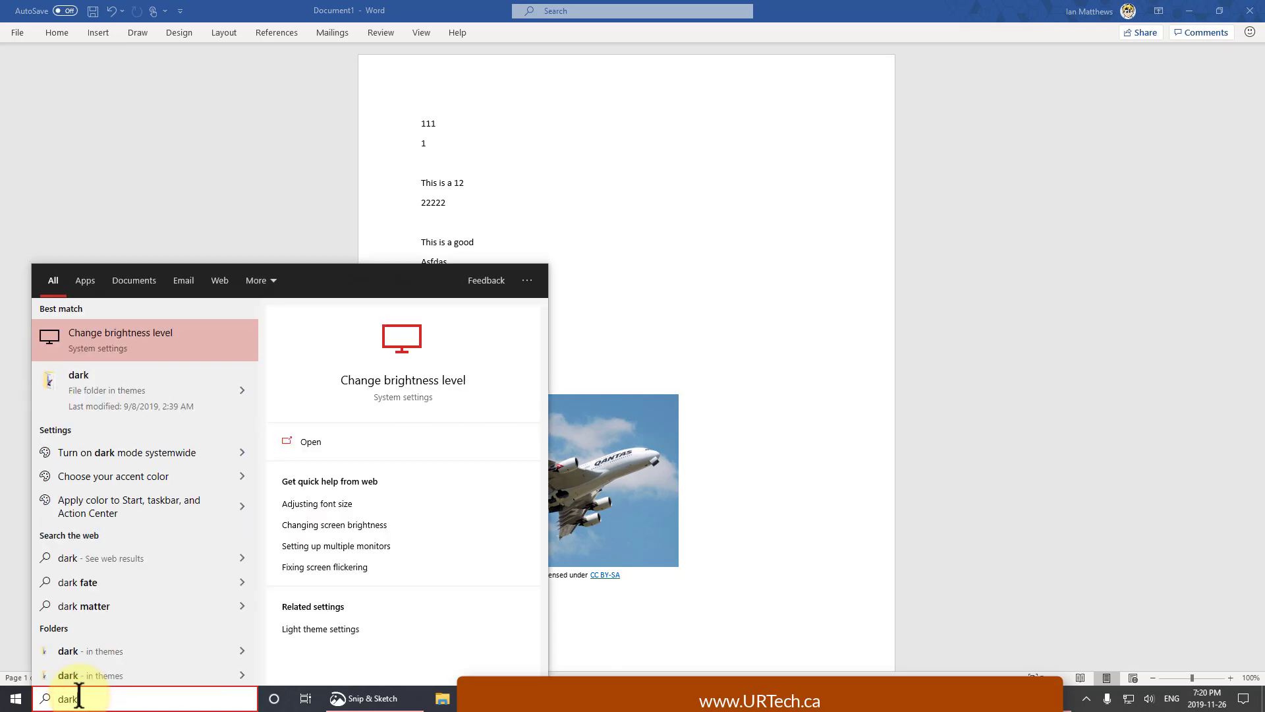
pyautogui.write(' mod')
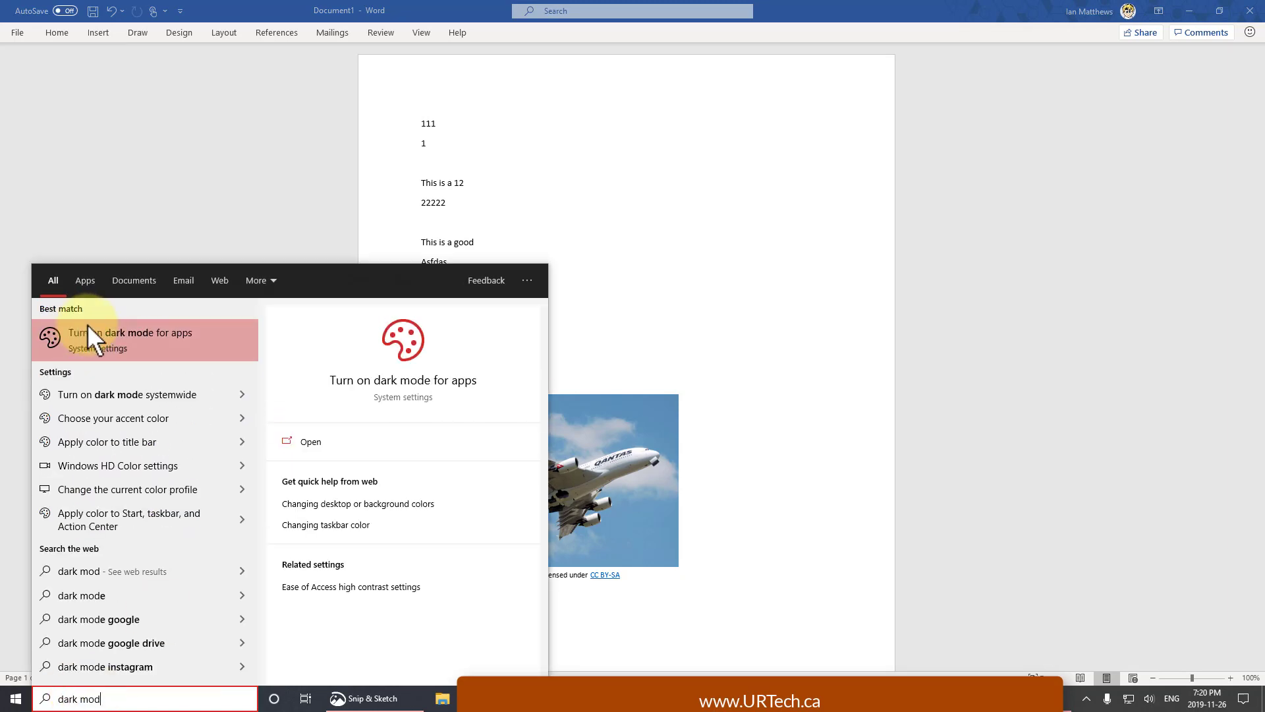
pyautogui.click(146, 344)
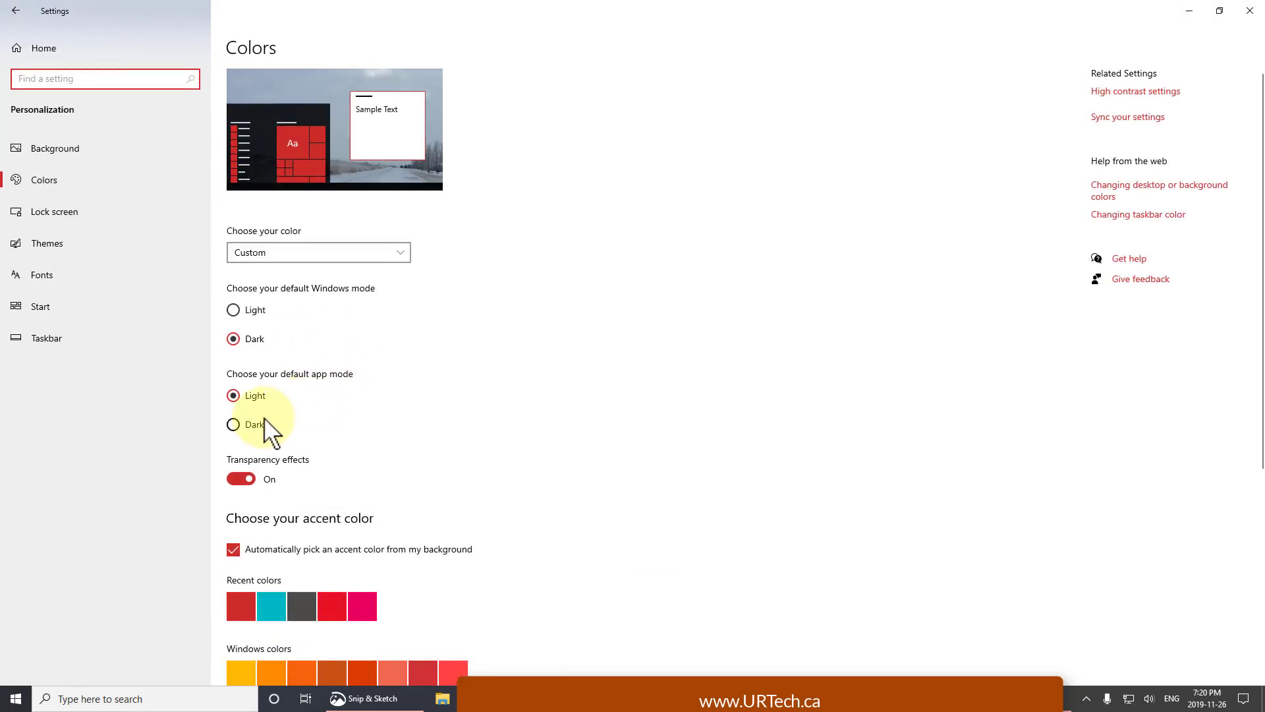
# Switch the default app mode to Dark, preview it in Start, then return it to Light.
pyautogui.click(253, 425)
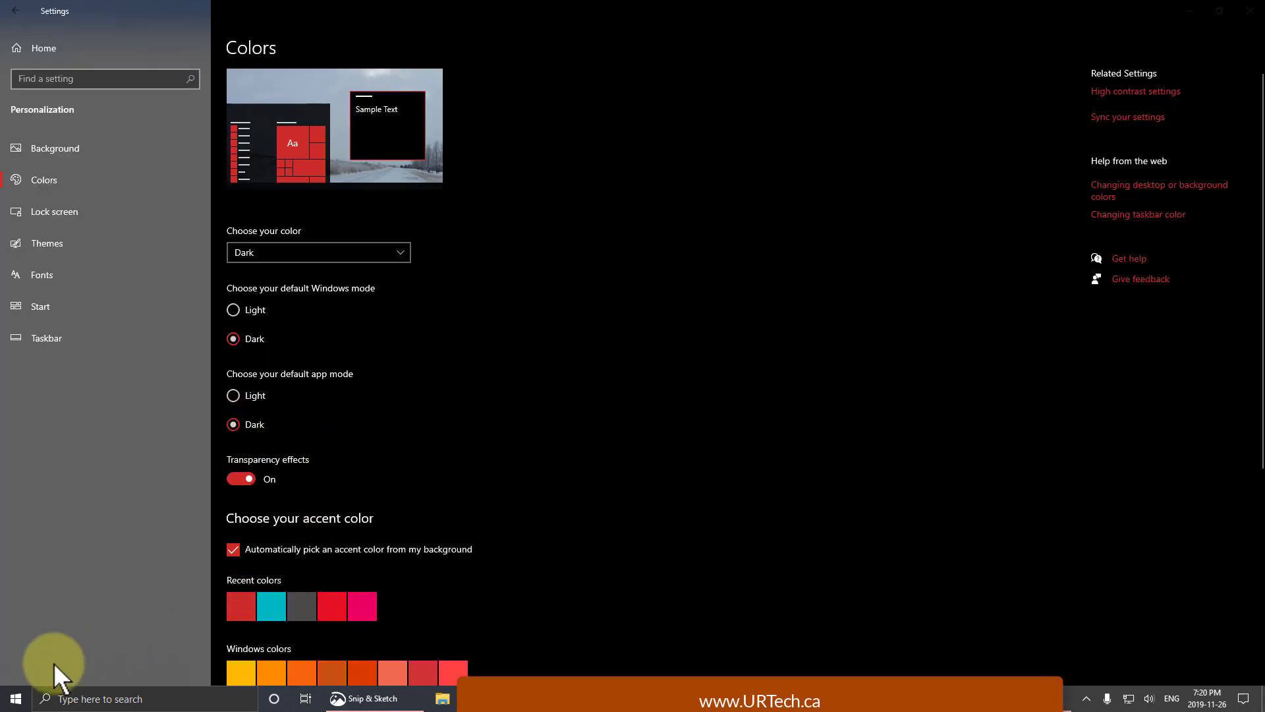
pyautogui.click(16, 698)
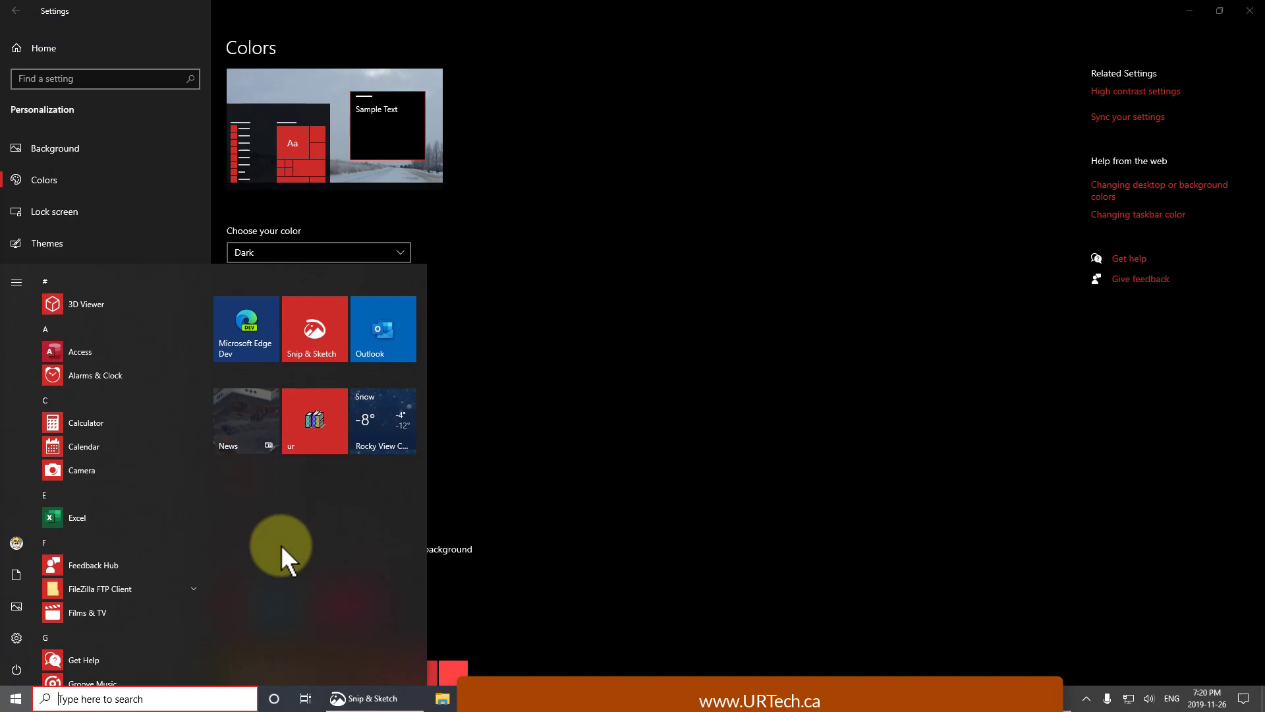
pyautogui.click(508, 430)
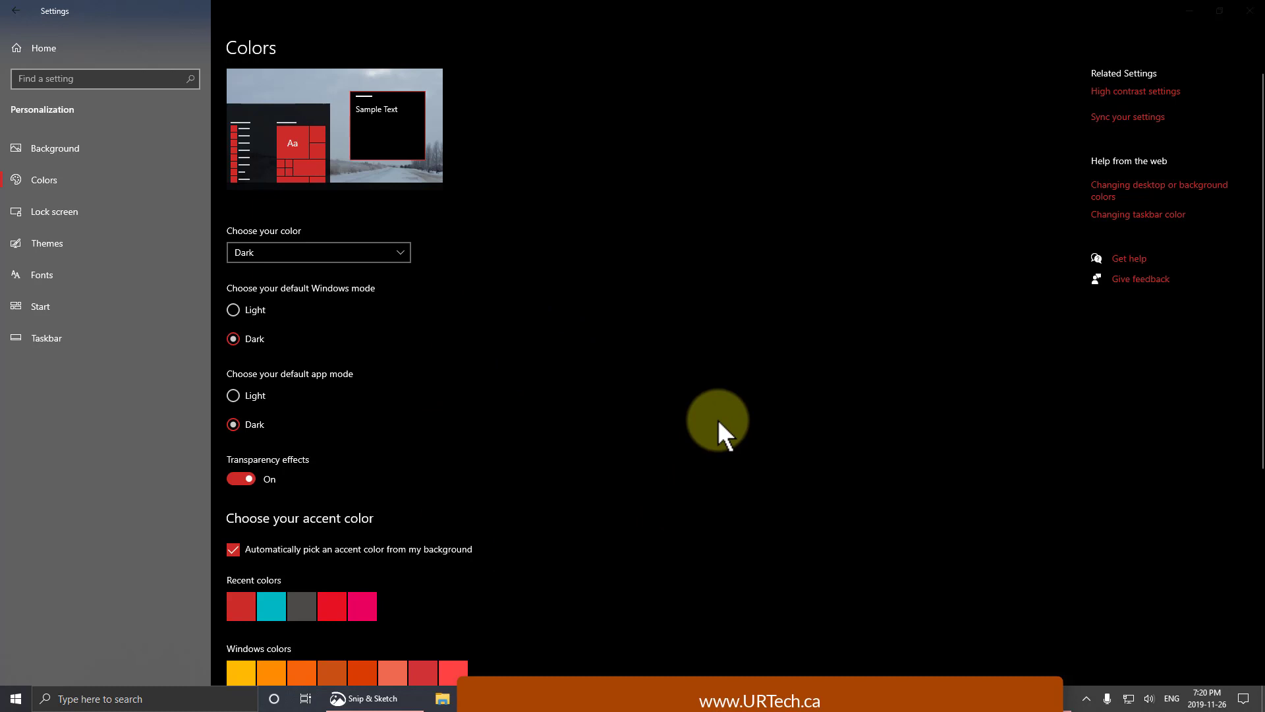
pyautogui.click(235, 395)
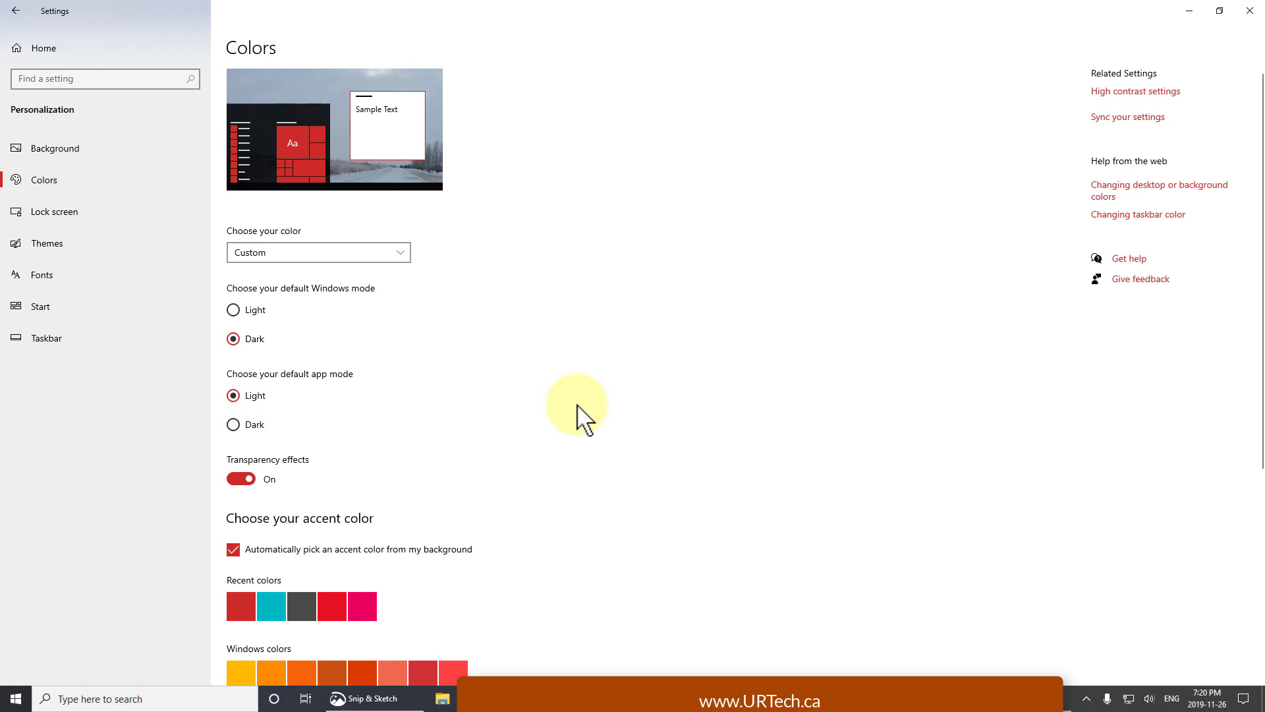
# Calculate 10*88/99 + sq rt 88 in the search calculator, giving 18.2697204.
pyautogui.click(82, 698)
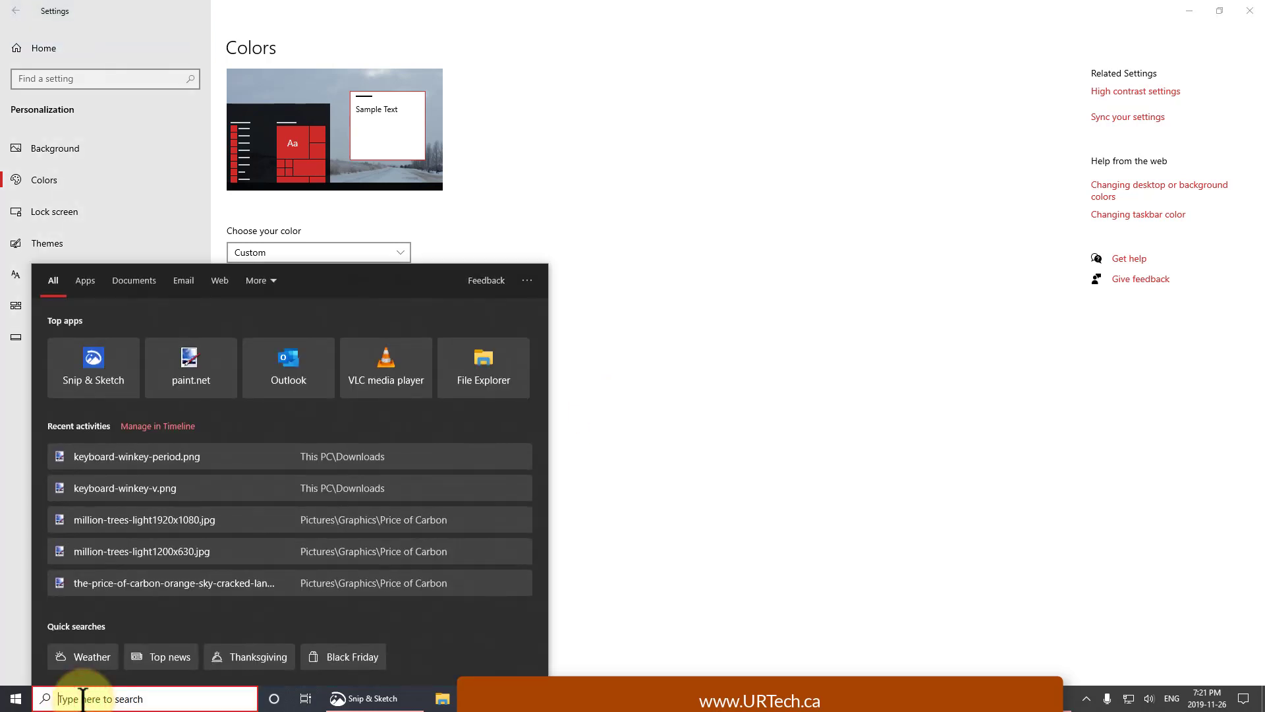
pyautogui.click(601, 541)
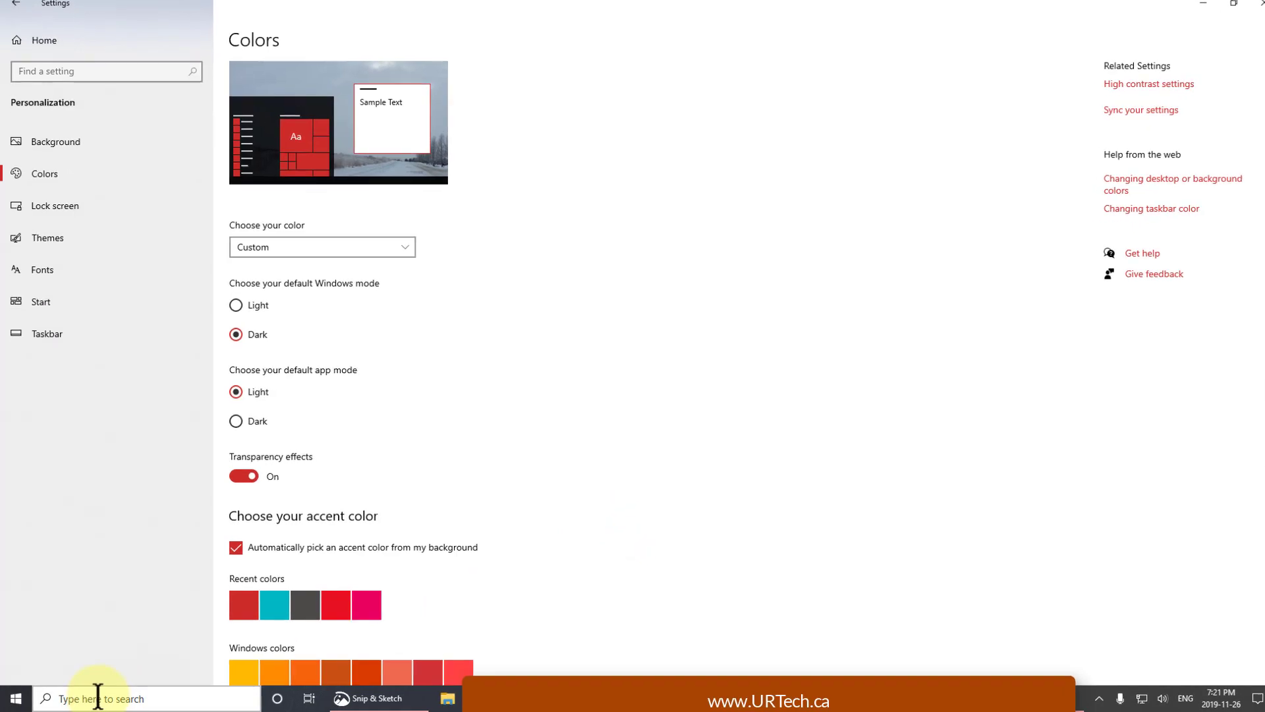
pyautogui.click(97, 697)
pyautogui.write('10*8')
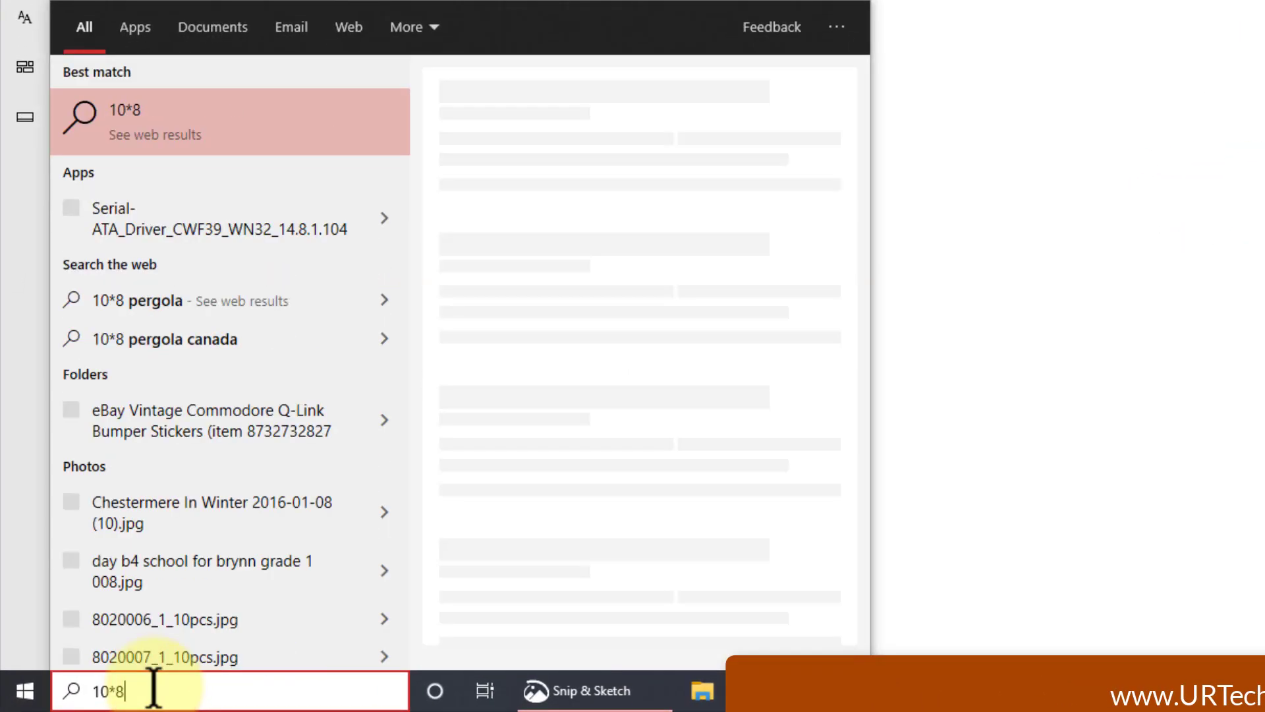
pyautogui.write('8/99')
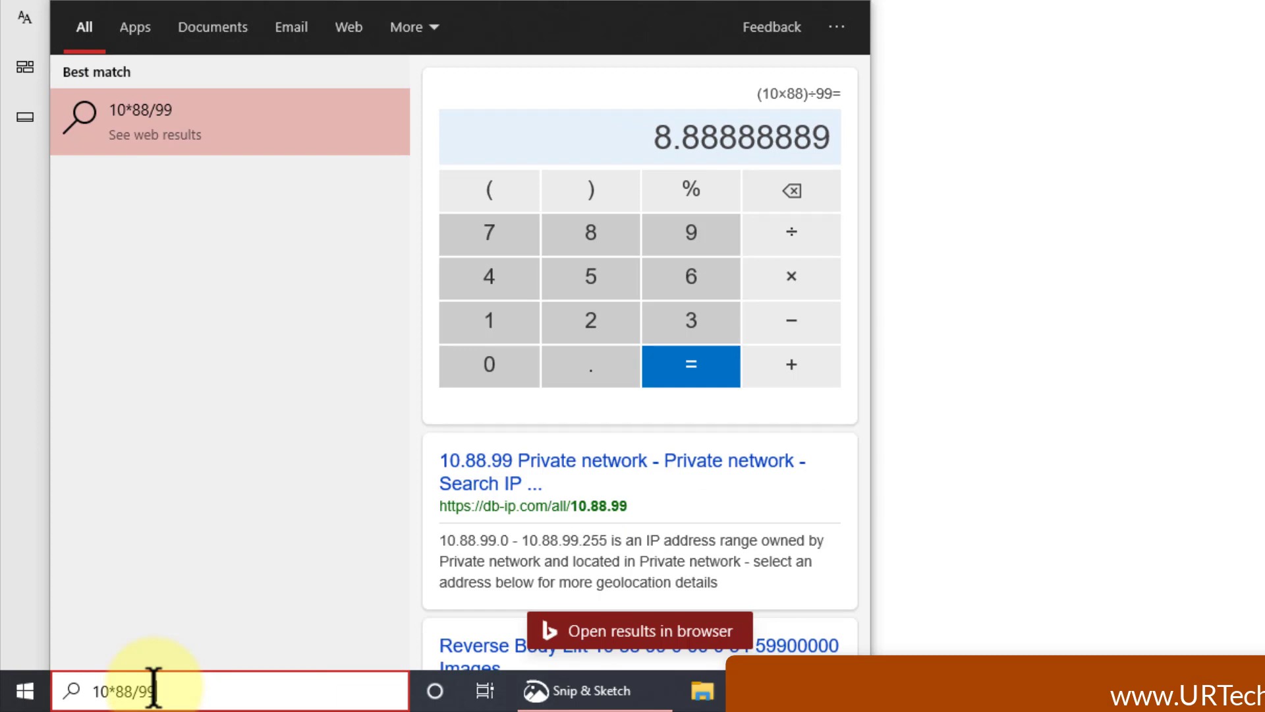
pyautogui.write(' +')
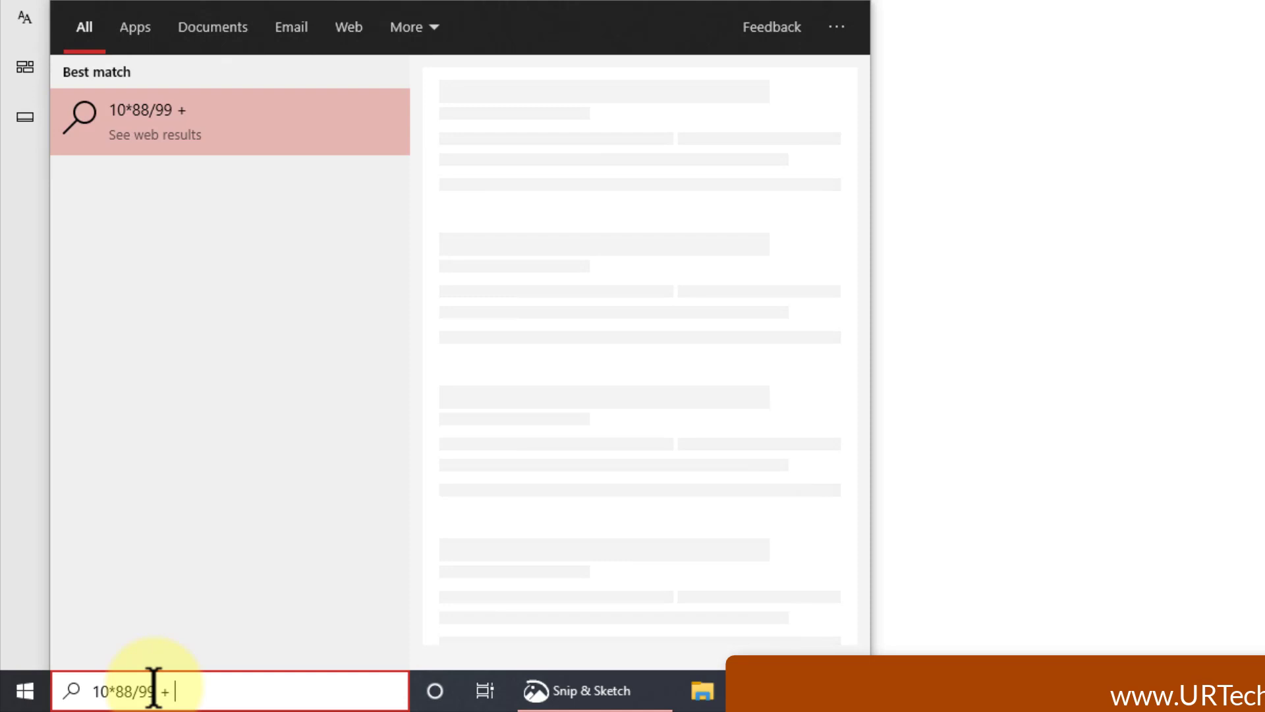
pyautogui.write(' sq rt 88')
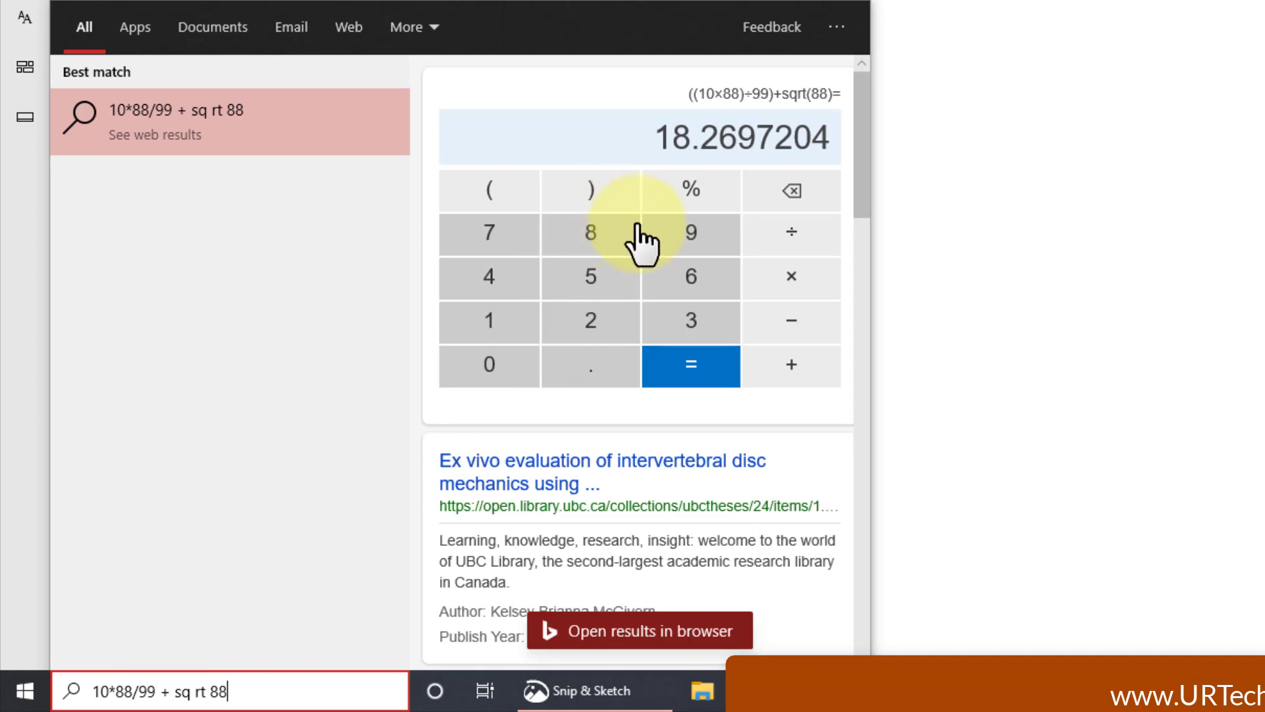
# Multiply the result by 98 to get 1790.4326, apply percent, and select the query.
pyautogui.click(793, 266)
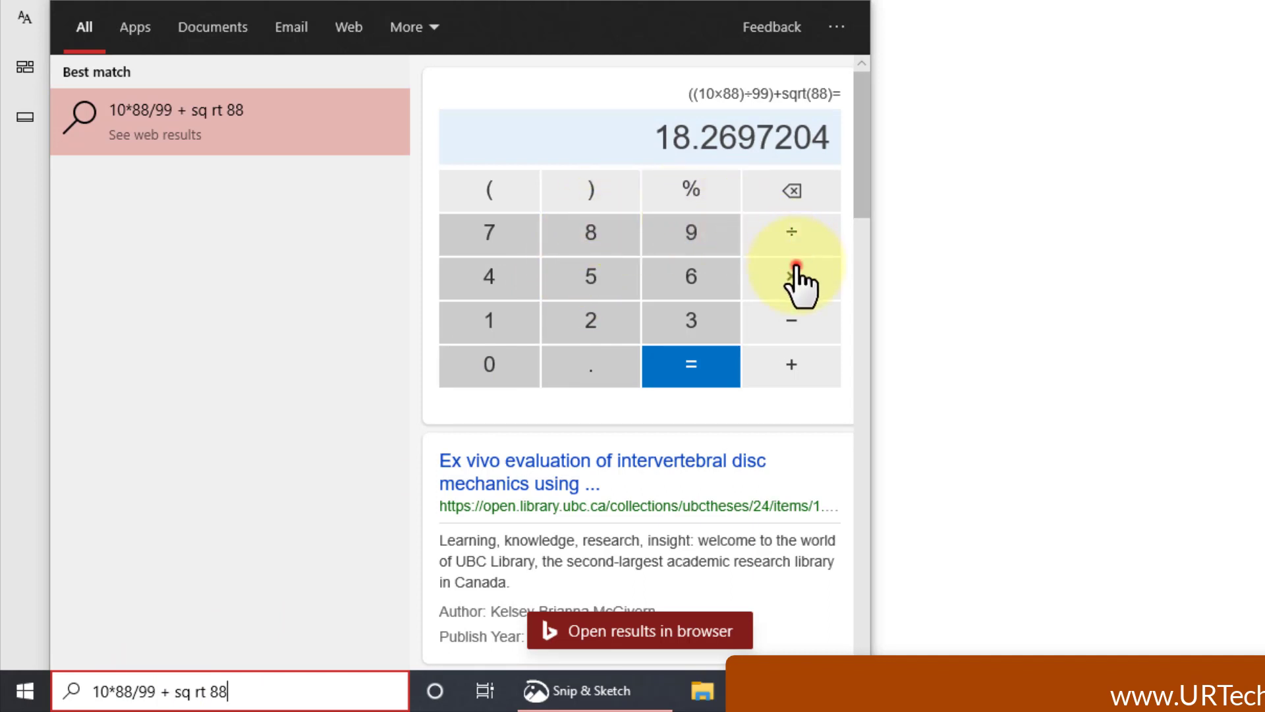
pyautogui.click(691, 236)
pyautogui.click(623, 234)
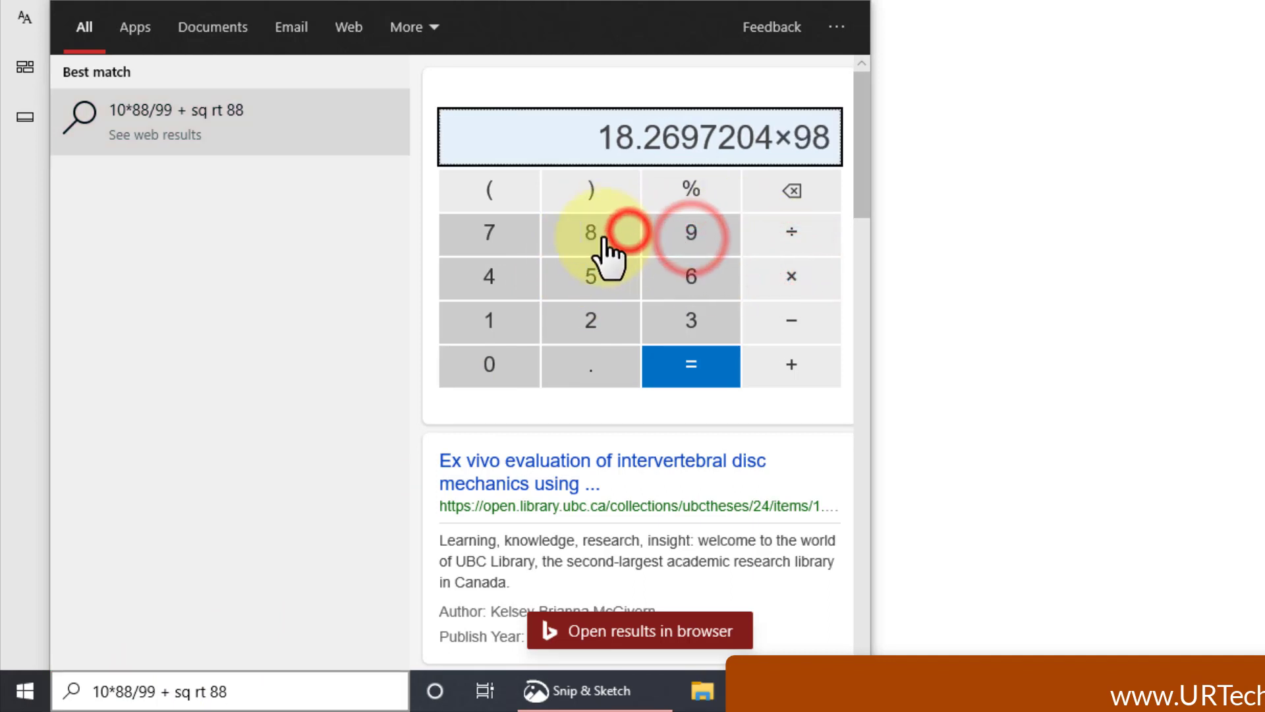
pyautogui.click(689, 366)
pyautogui.click(691, 191)
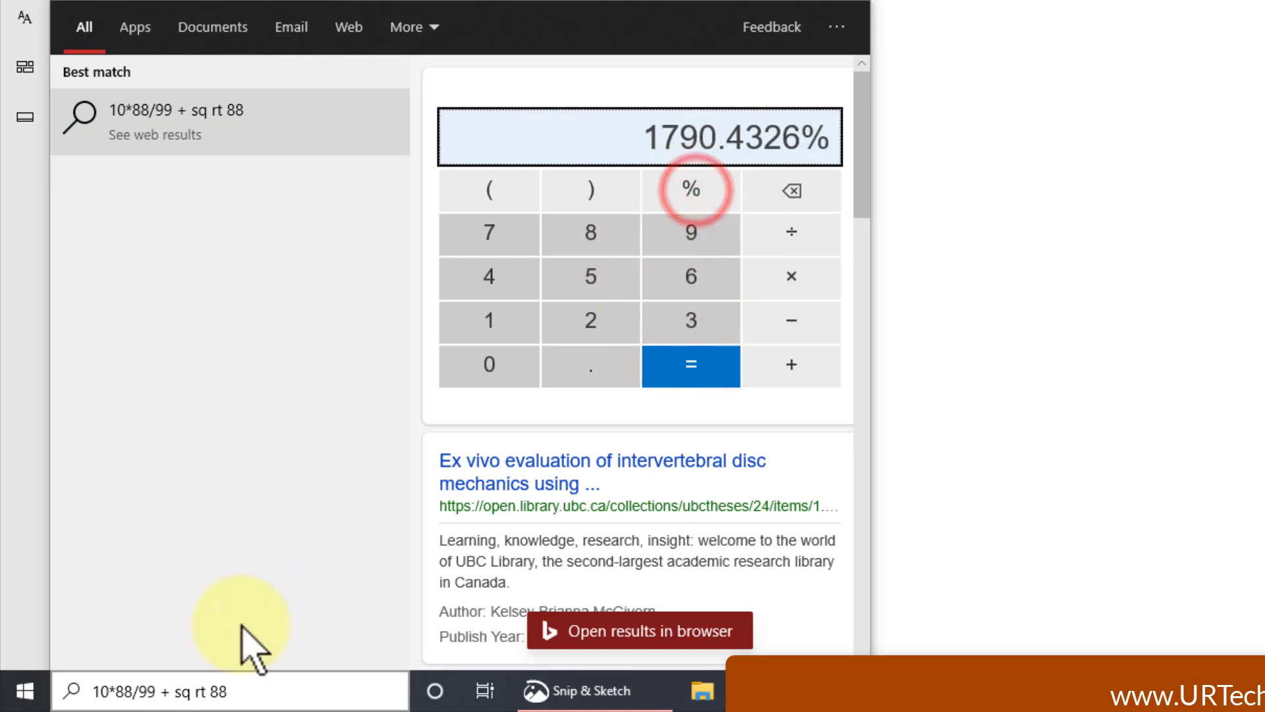
pyautogui.click(271, 689)
pyautogui.click(280, 688)
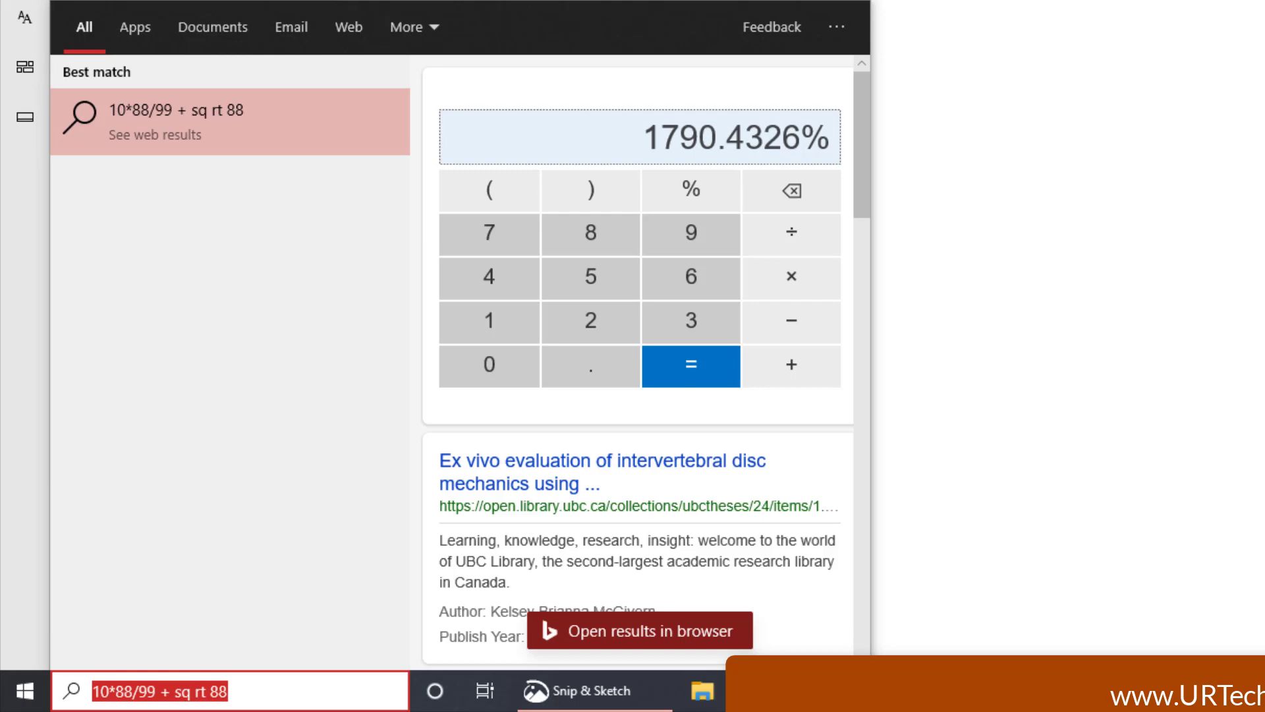
# Search 'temp in london ontario' for the weather, then clear the search box.
pyautogui.write('tep')
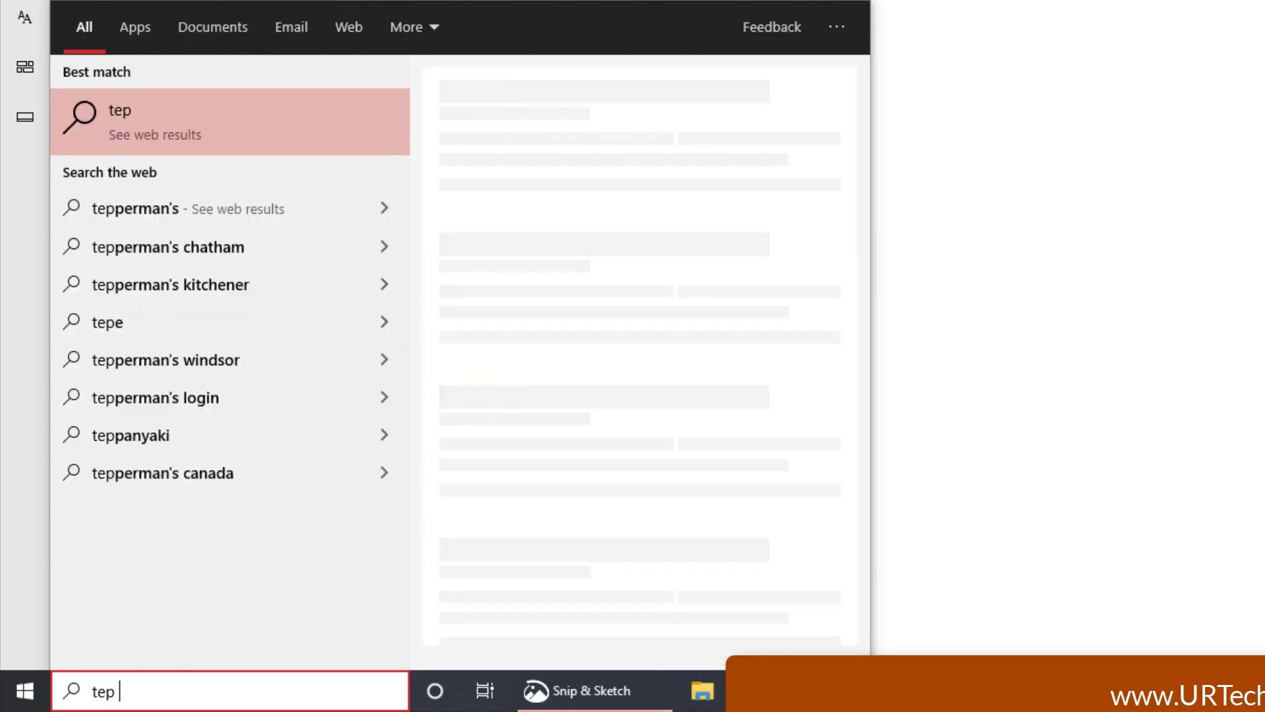
pyautogui.press('BackSpace')
pyautogui.write('mp ')
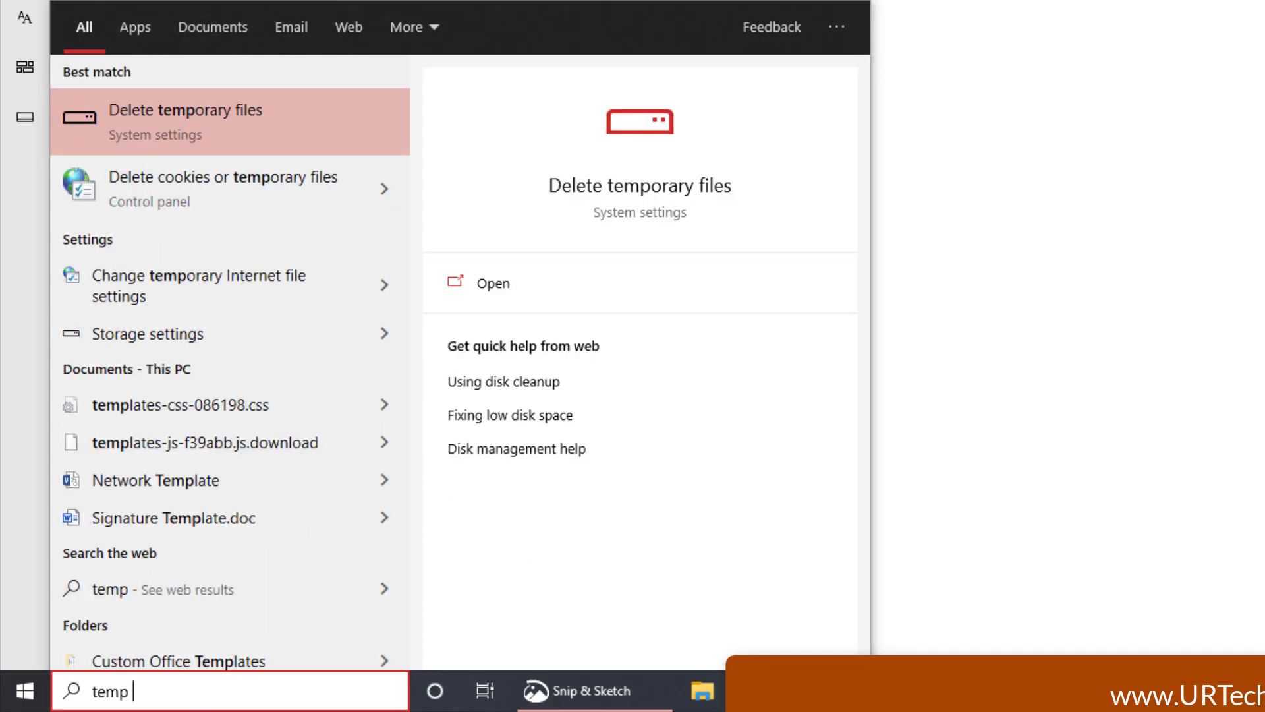
pyautogui.write('in london')
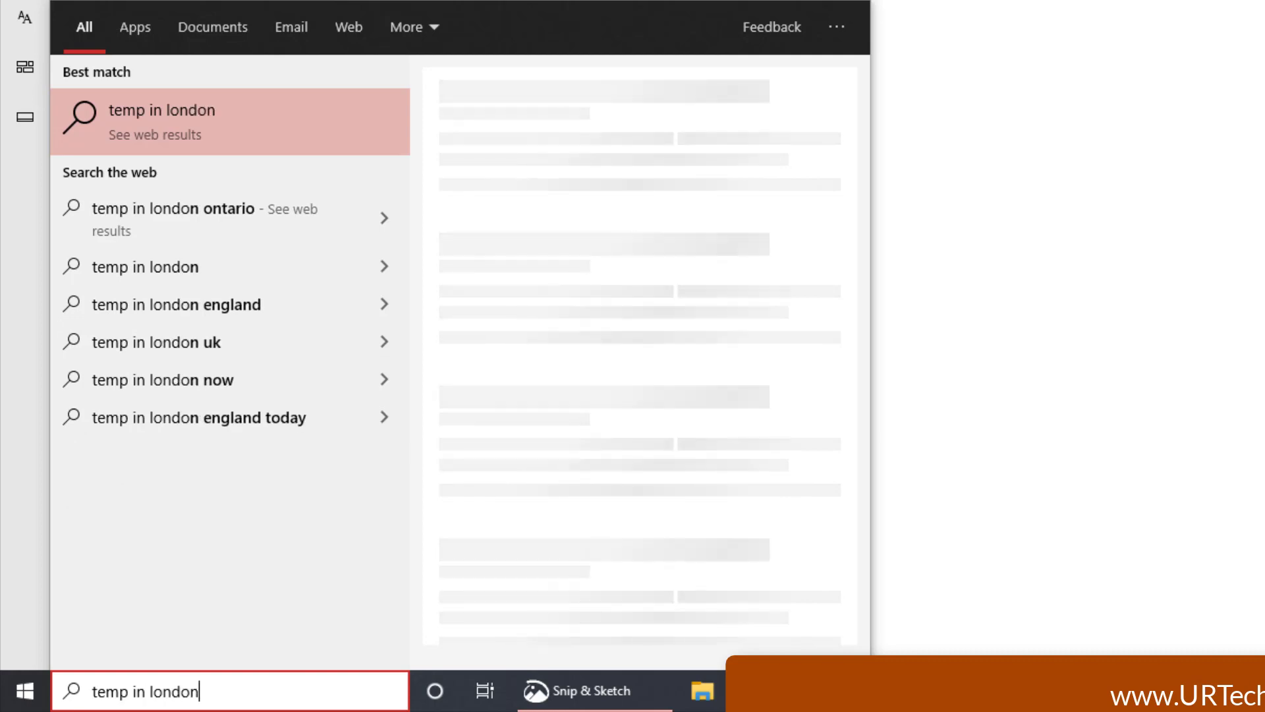
pyautogui.write('e')
pyautogui.press('BackSpace')
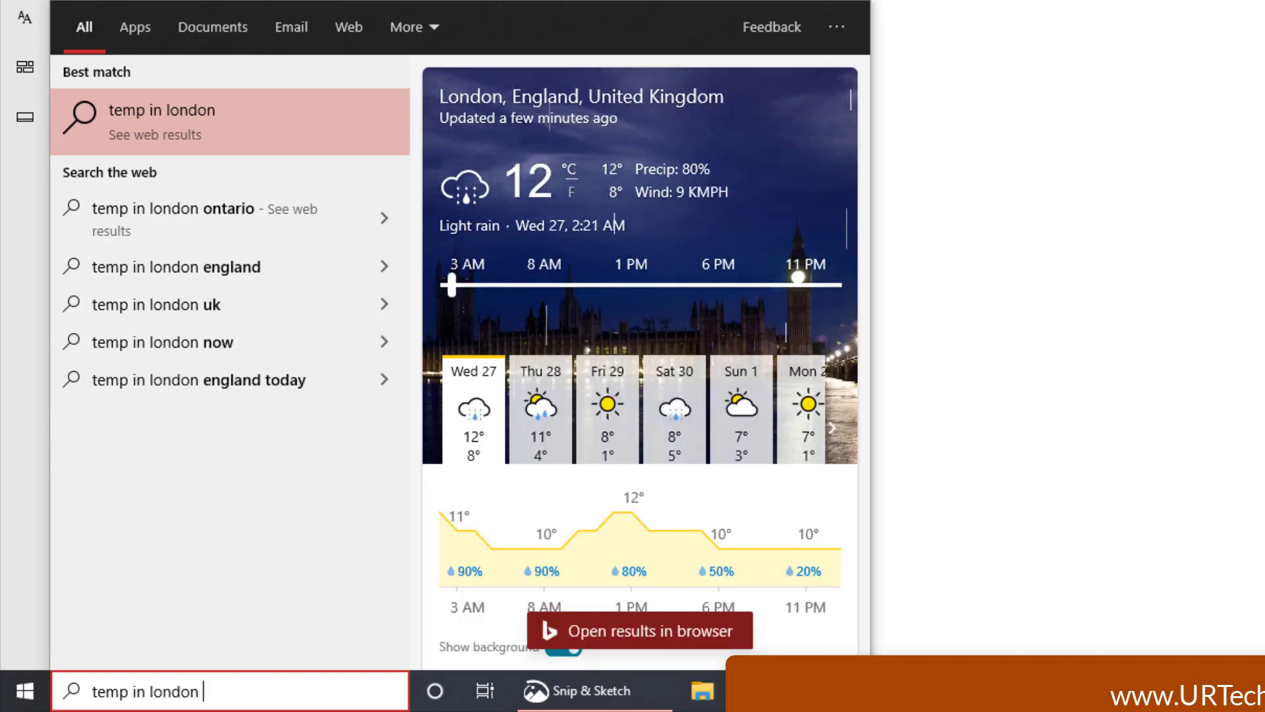
pyautogui.write('onta')
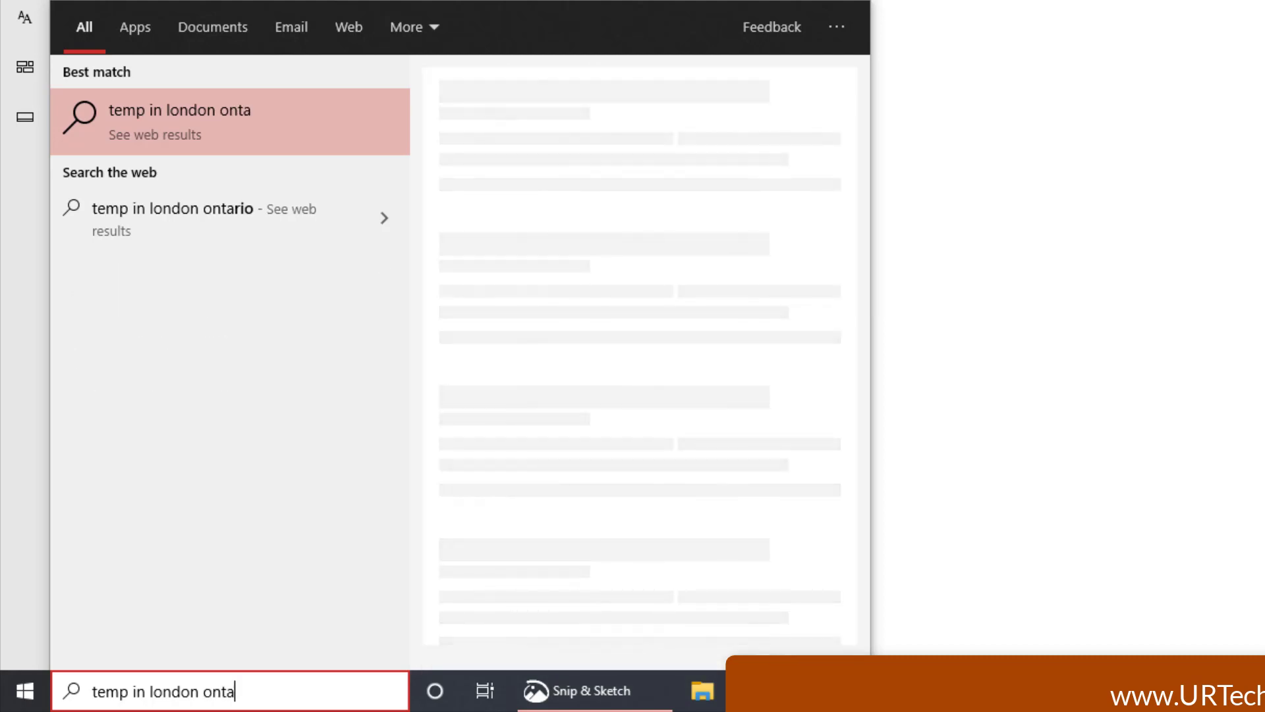
pyautogui.write('rio')
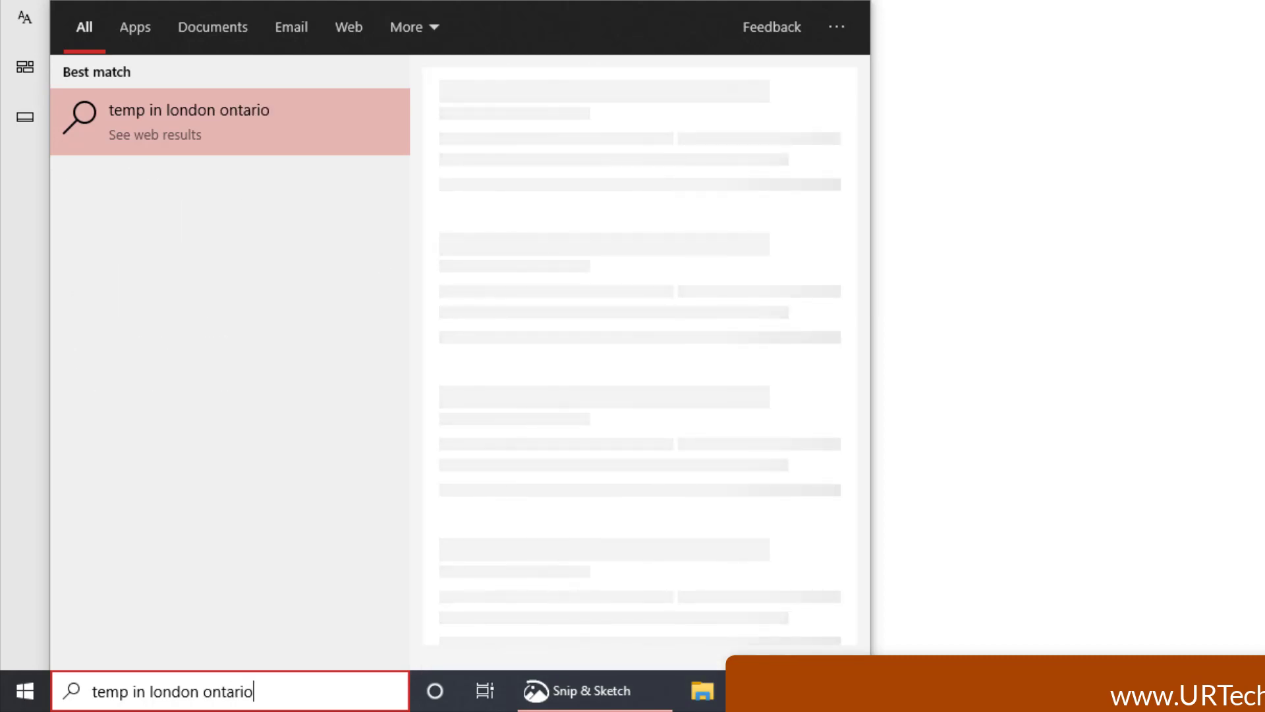
pyautogui.press('BackSpace')
pyautogui.press('BackSpace')
pyautogui.press('BackSpace')
pyautogui.press('BackSpace')
pyautogui.press('BackSpace')
pyautogui.press('BackSpace')
pyautogui.press('BackSpace')
pyautogui.press('BackSpace')
pyautogui.press('BackSpace')
pyautogui.press('BackSpace')
pyautogui.press('BackSpace')
pyautogui.press('BackSpace')
pyautogui.press('BackSpace')
pyautogui.press('BackSpace')
pyautogui.press('BackSpace')
pyautogui.press('BackSpace')
pyautogui.press('BackSpace')
pyautogui.press('BackSpace')
pyautogui.press('BackSpace')
pyautogui.press('BackSpace')
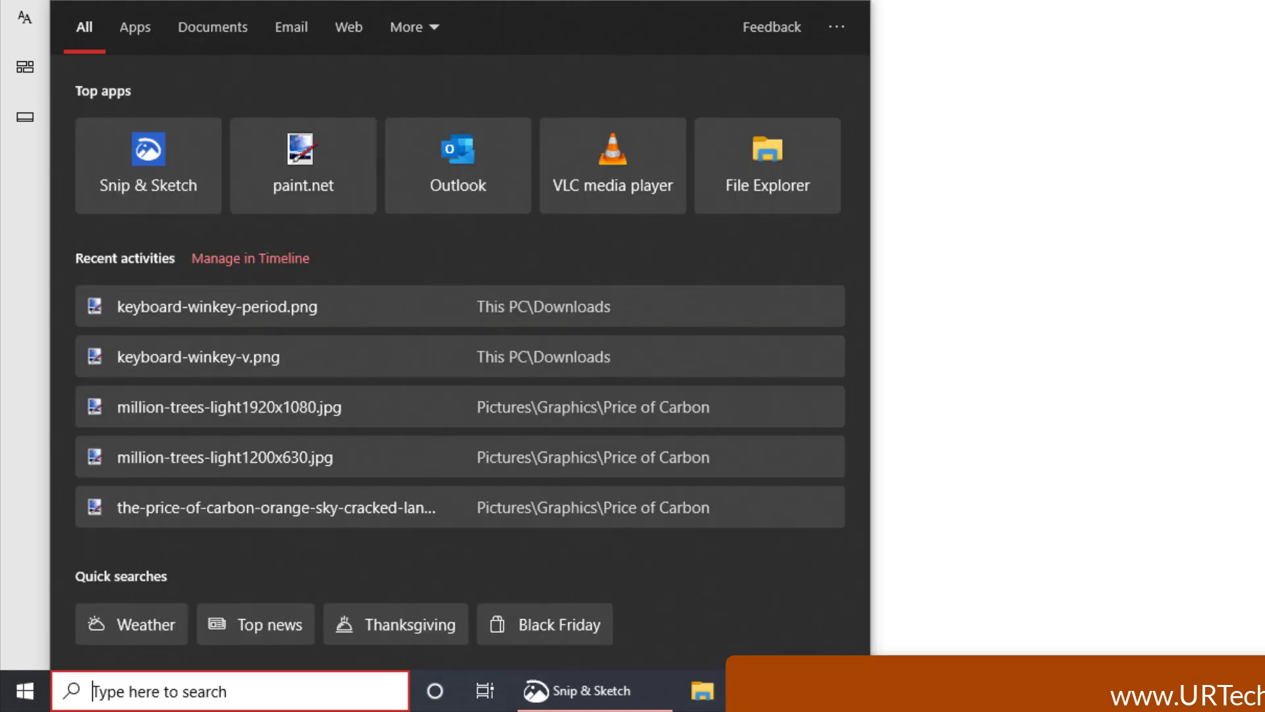
# Search 'time in london ontario' for the local time, then empty the search box.
pyautogui.write('time in ')
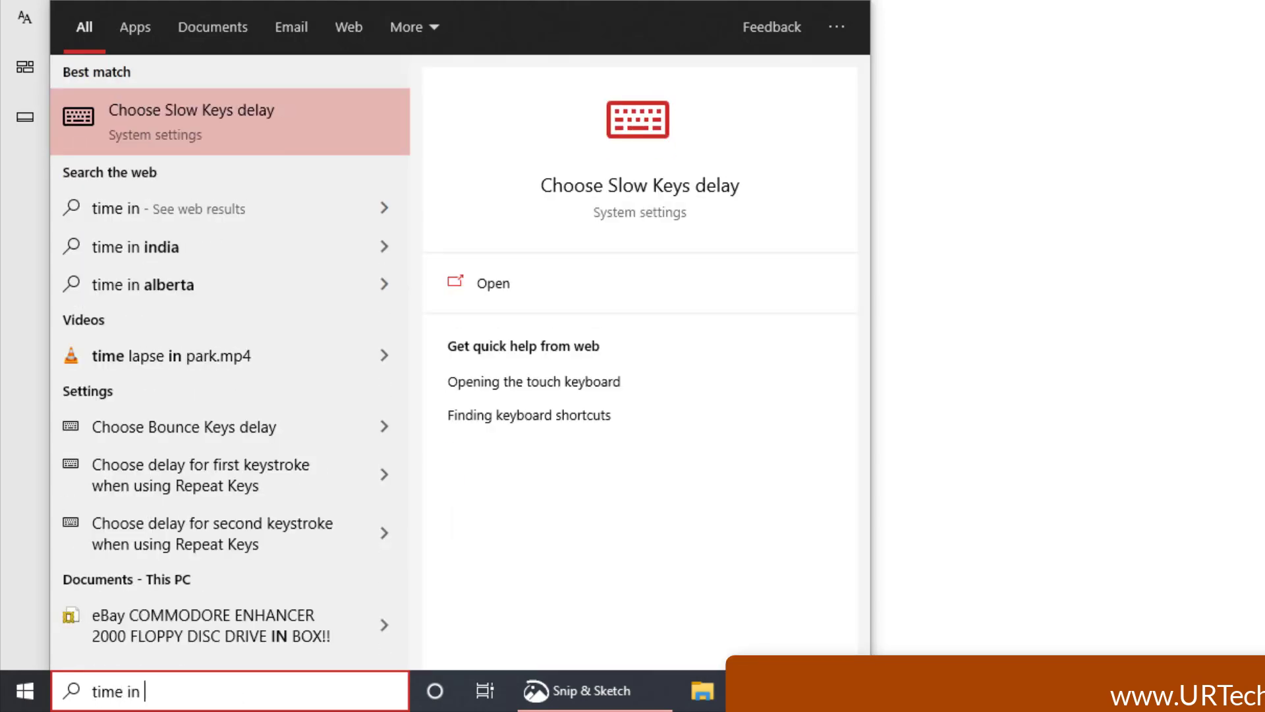
pyautogui.write('london ontr')
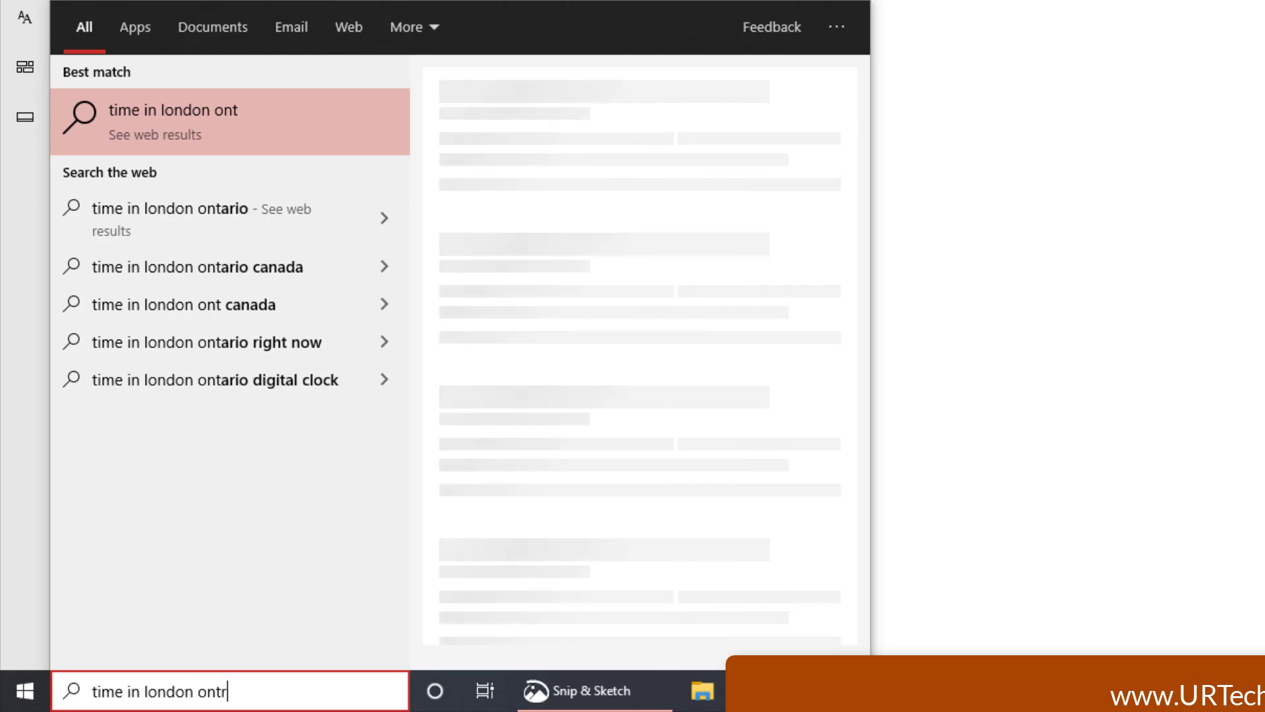
pyautogui.press('BackSpace')
pyautogui.write('aio')
pyautogui.press('BackSpace')
pyautogui.press('BackSpace')
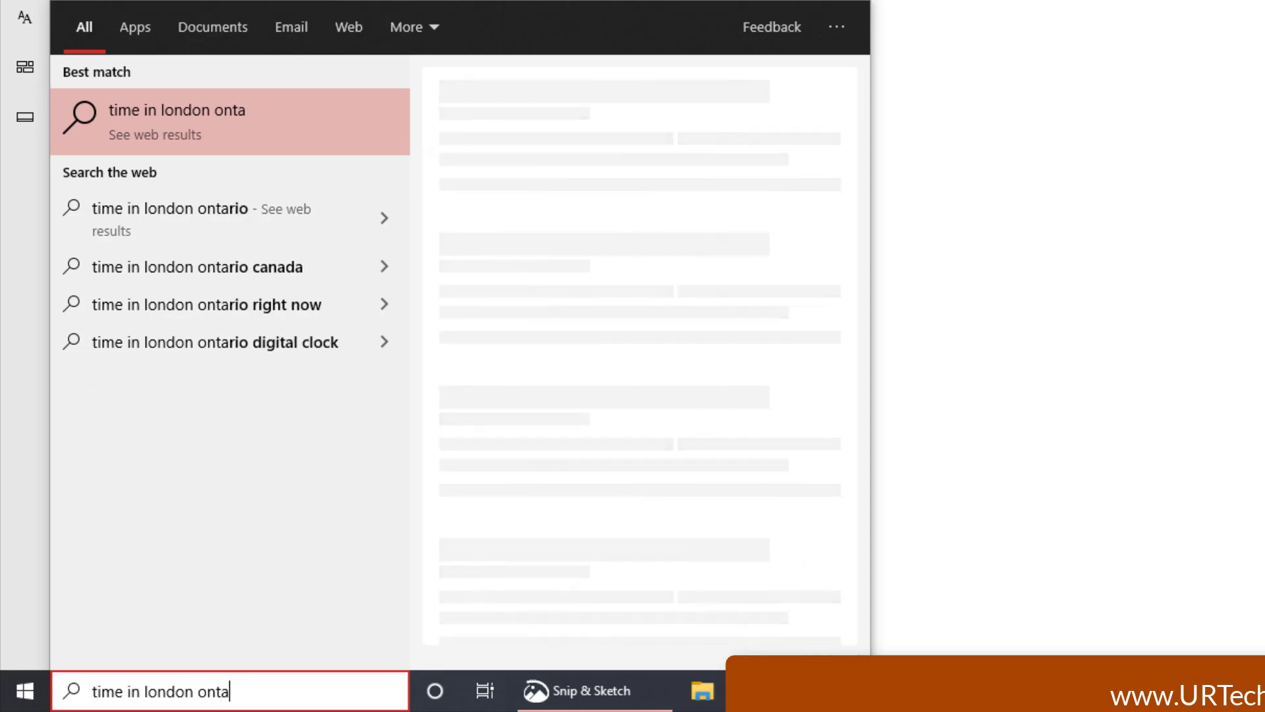
pyautogui.write('rio')
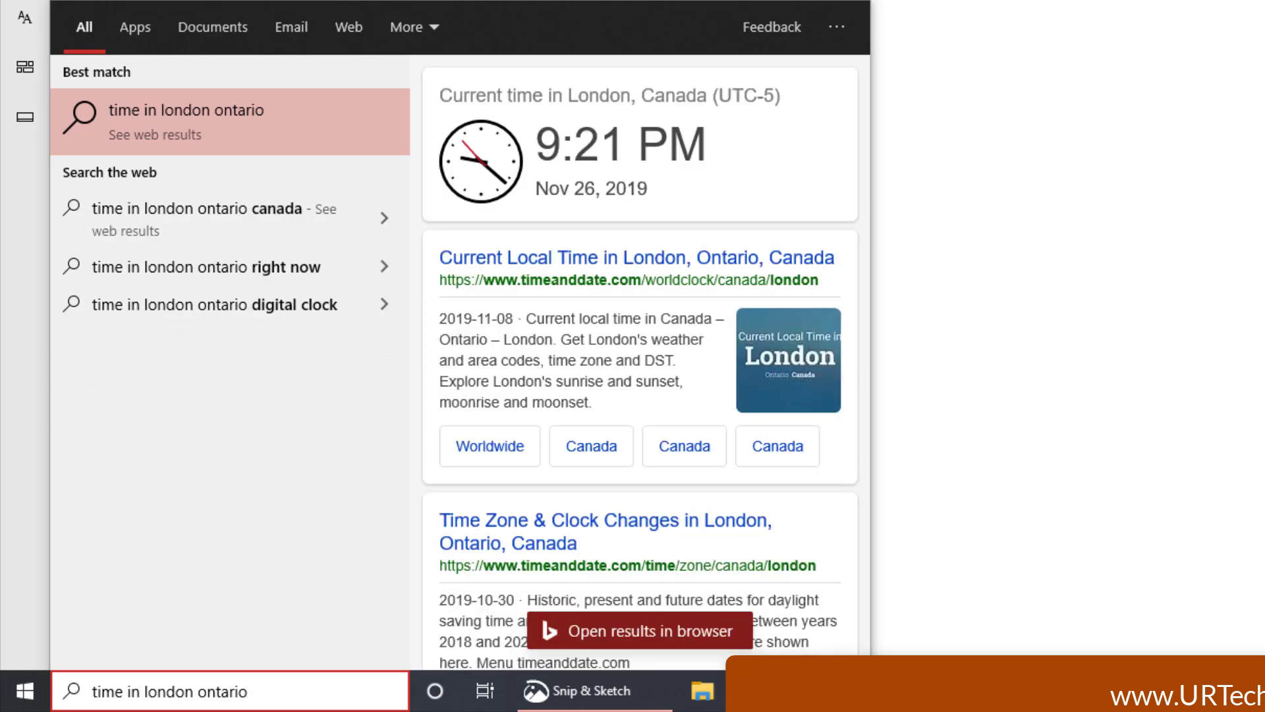
pyautogui.press('BackSpace')
pyautogui.press('BackSpace')
pyautogui.press('BackSpace')
pyautogui.press('BackSpace')
pyautogui.press('BackSpace')
pyautogui.press('BackSpace')
pyautogui.press('BackSpace')
pyautogui.press('BackSpace')
pyautogui.press('BackSpace')
pyautogui.press('BackSpace')
pyautogui.press('BackSpace')
pyautogui.press('BackSpace')
pyautogui.press('BackSpace')
pyautogui.press('BackSpace')
pyautogui.press('BackSpace')
pyautogui.press('BackSpace')
pyautogui.press('BackSpace')
pyautogui.press('BackSpace')
pyautogui.press('BackSpace')
pyautogui.press('BackSpace')
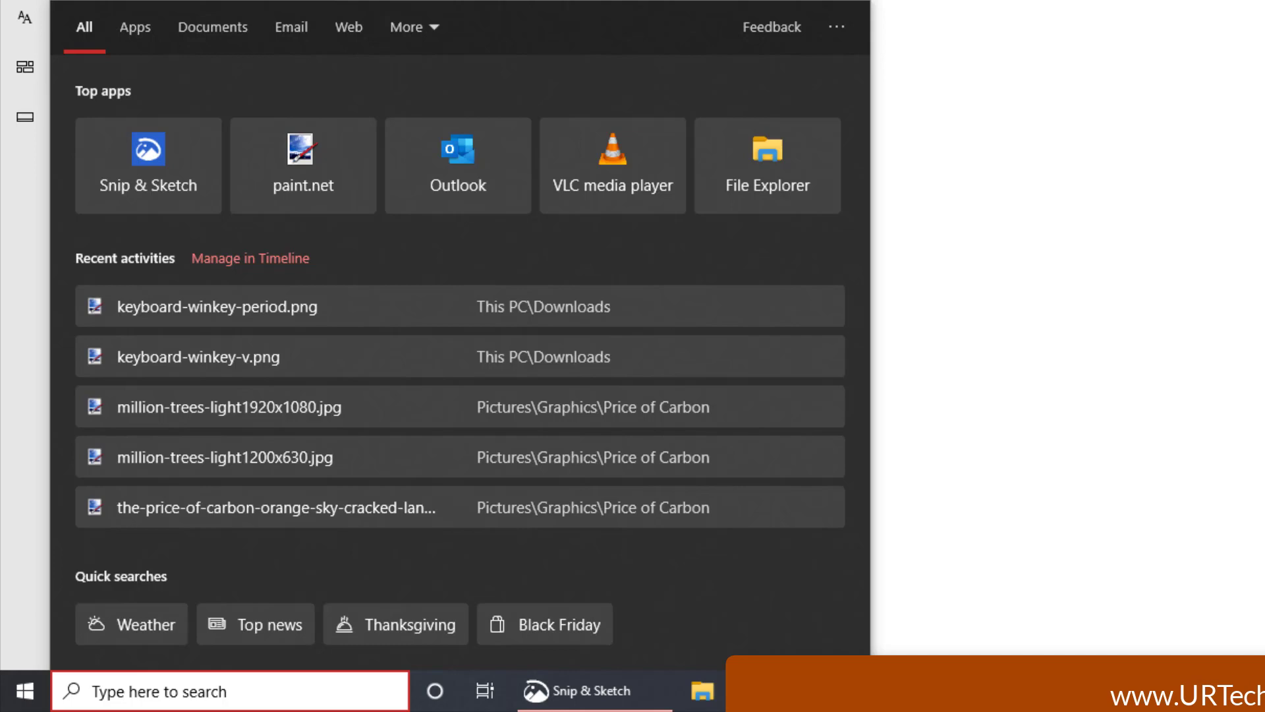
# Search 'trump news', scroll through the web results, then close the search pane.
pyautogui.write('trump news')
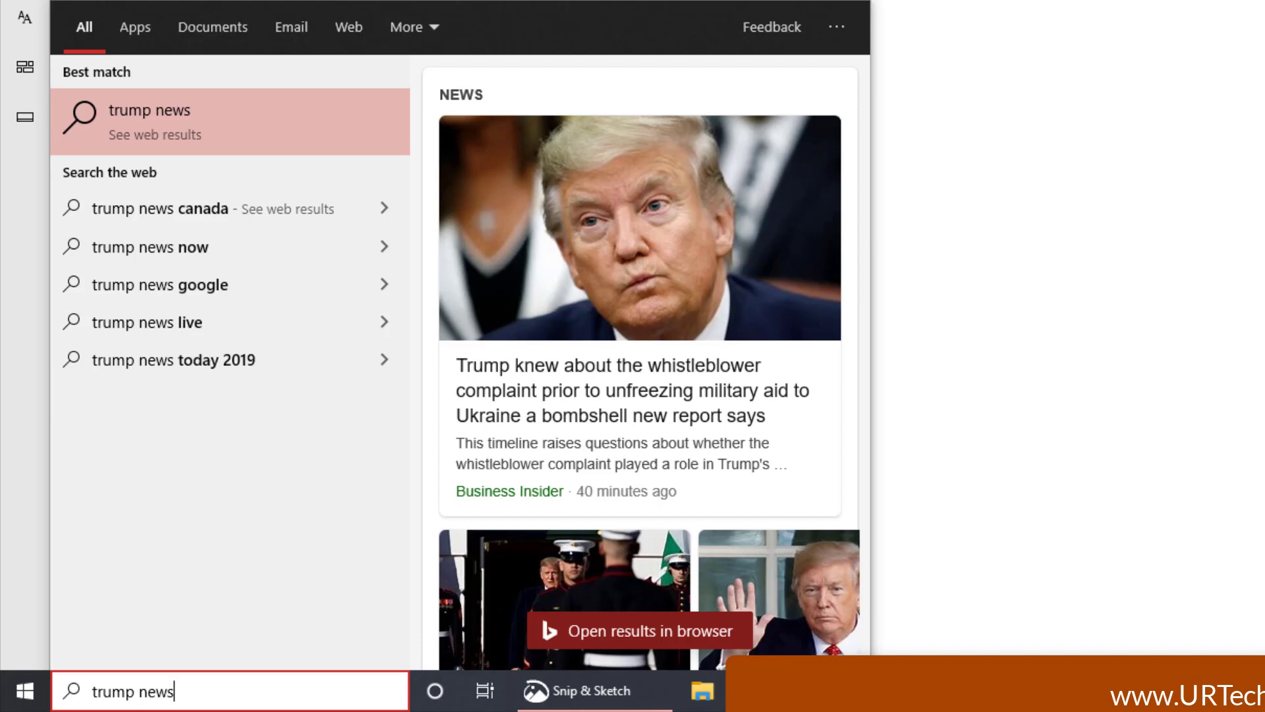
pyautogui.scroll(-10, 644, 503)
pyautogui.scroll(10, 706, 395)
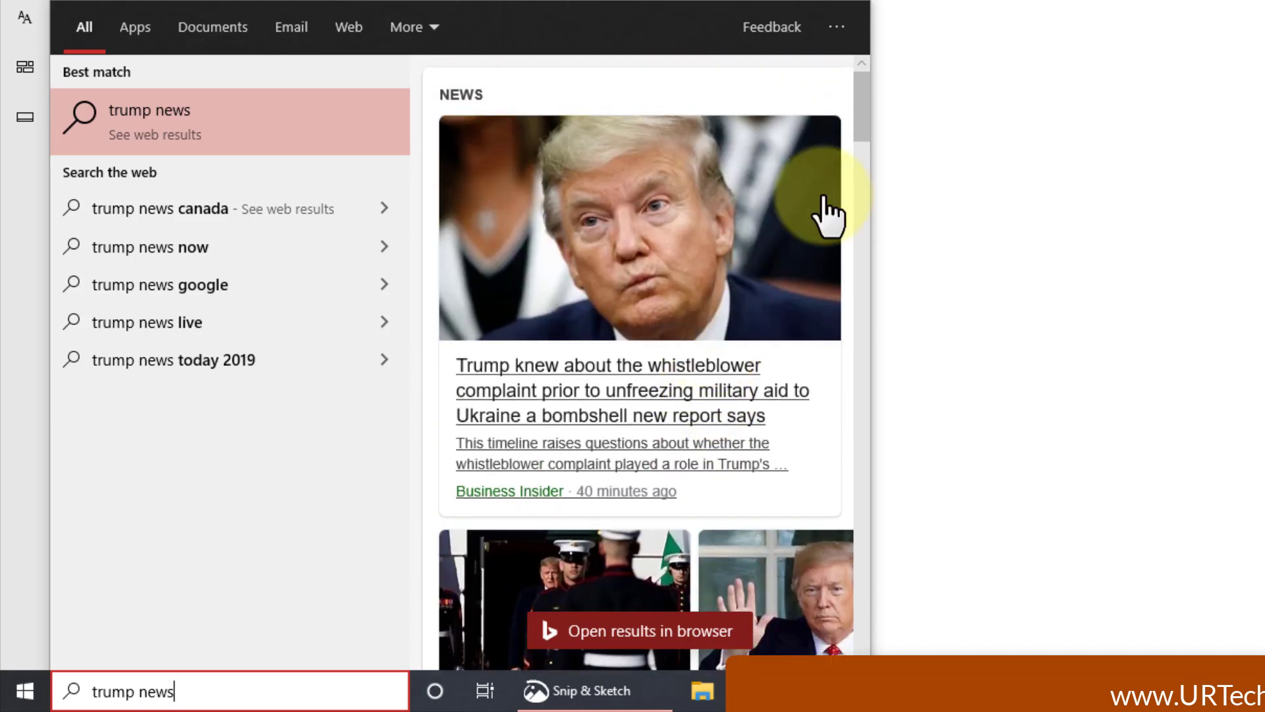
pyautogui.click(1105, 203)
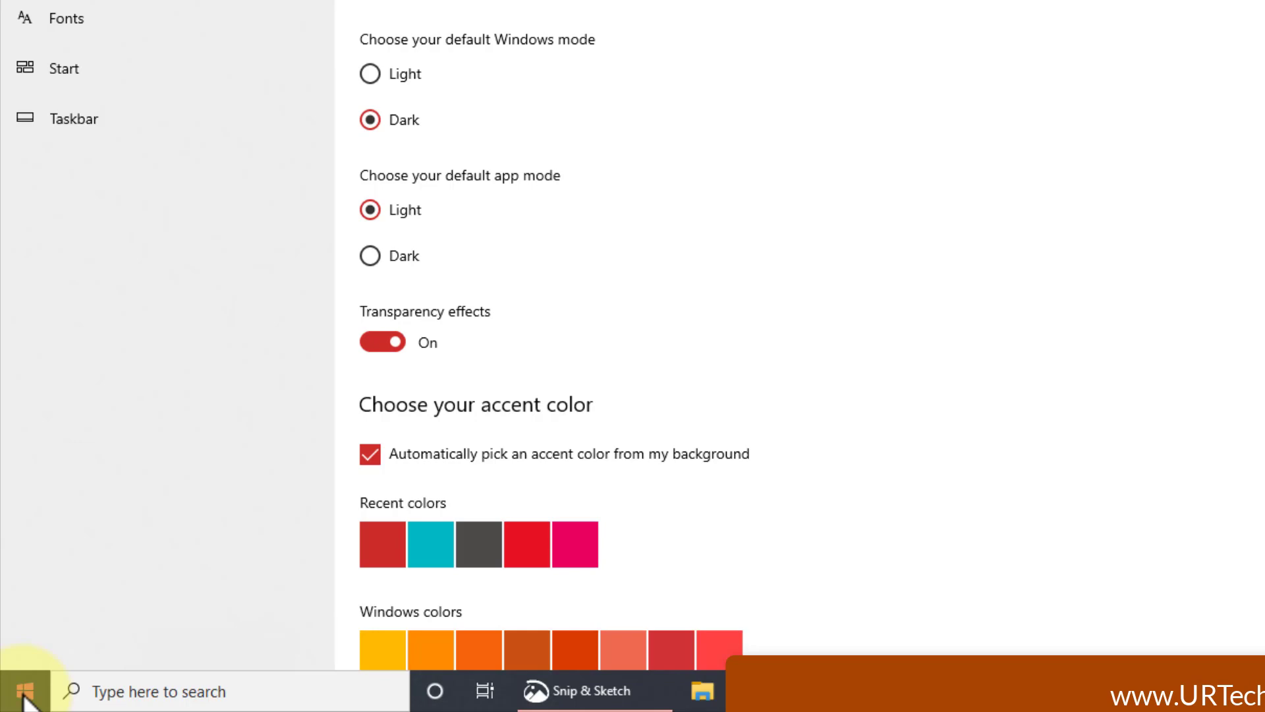
# Go from the Start menu's account icon to Change account settings, then Sign-in options.
pyautogui.click(25, 692)
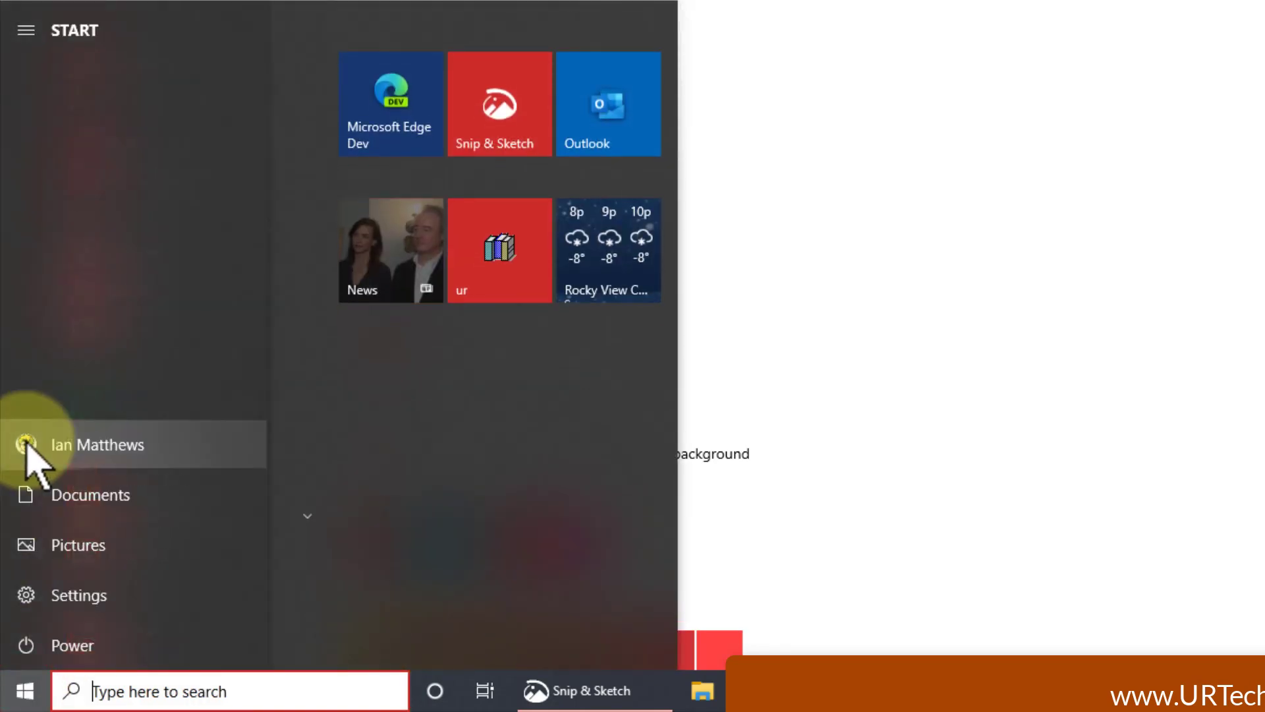
pyautogui.click(26, 444)
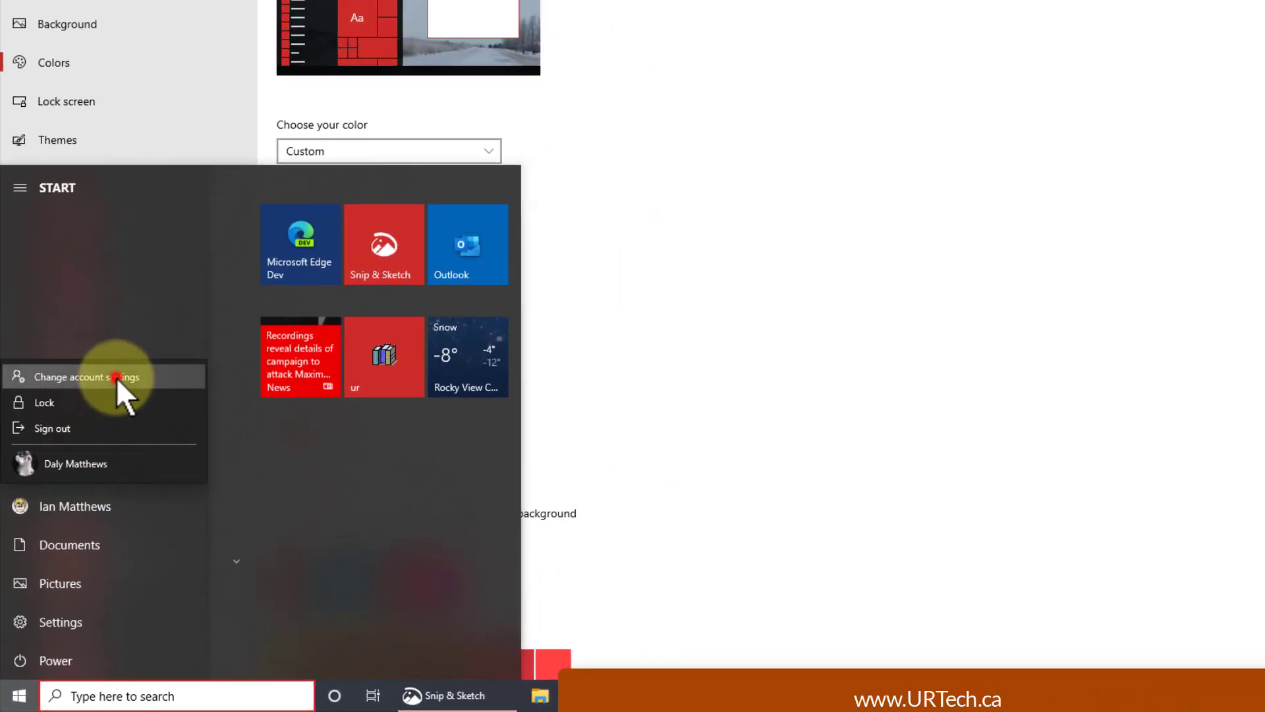
pyautogui.click(161, 282)
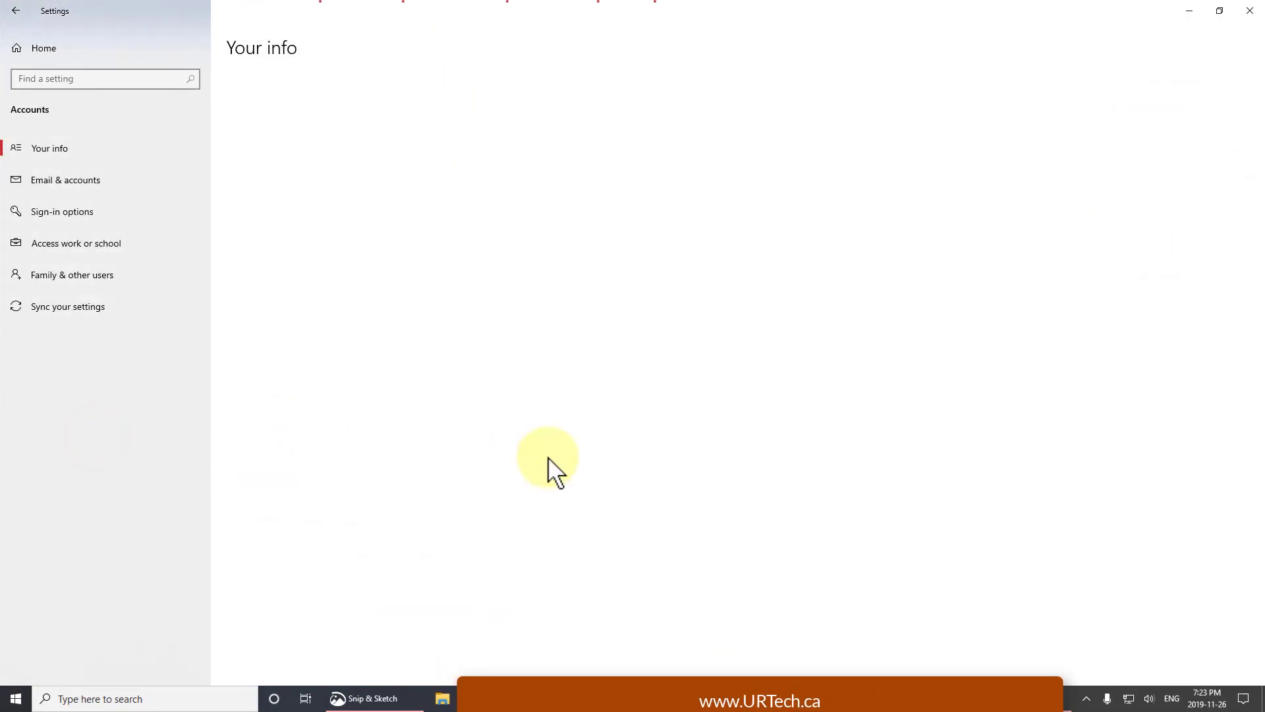
pyautogui.click(77, 209)
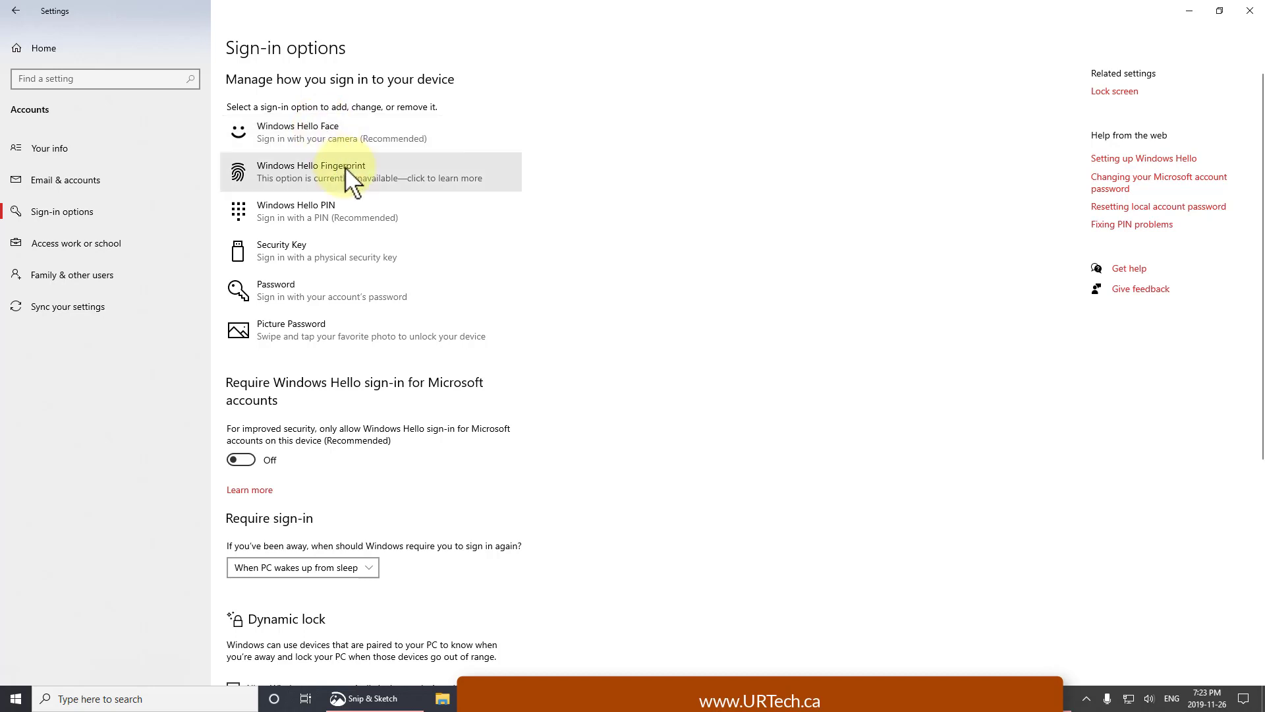
# Expand the Windows Hello PIN entry to show it is all set up.
pyautogui.click(337, 209)
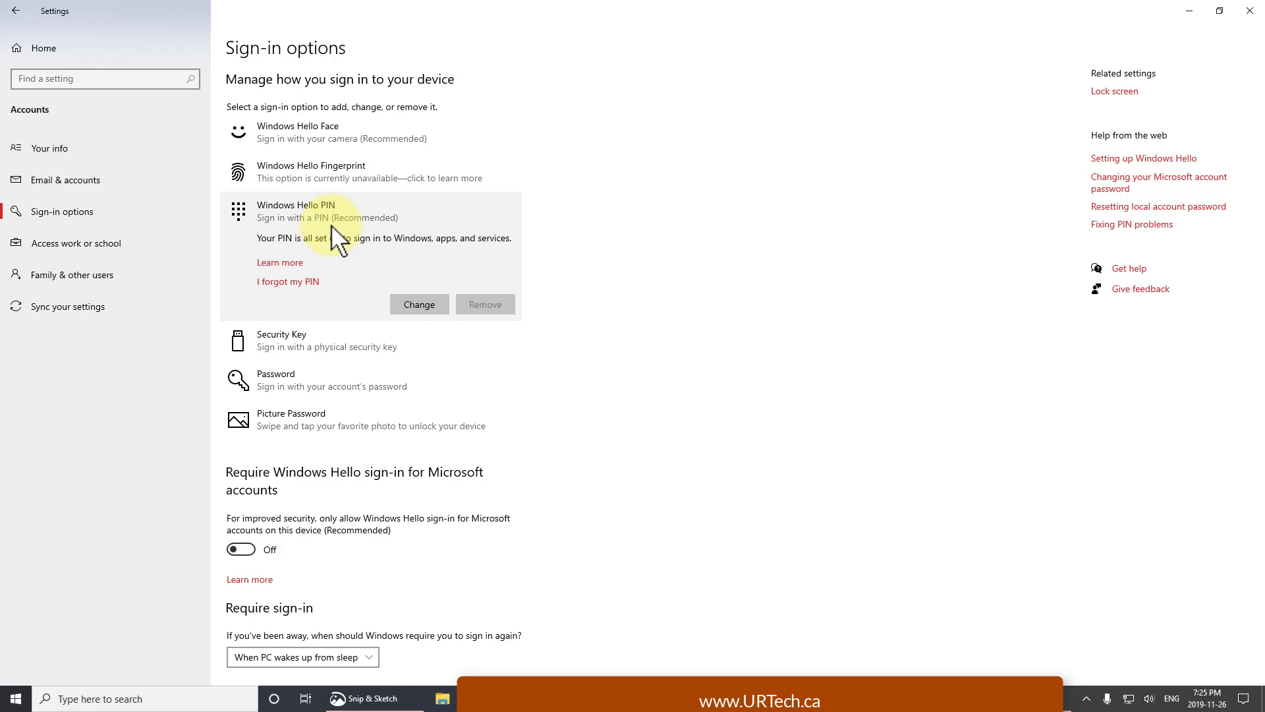
# Launch Microsoft Store from a Start search for 'store' and maximize its window.
pyautogui.click(17, 699)
pyautogui.write('store')
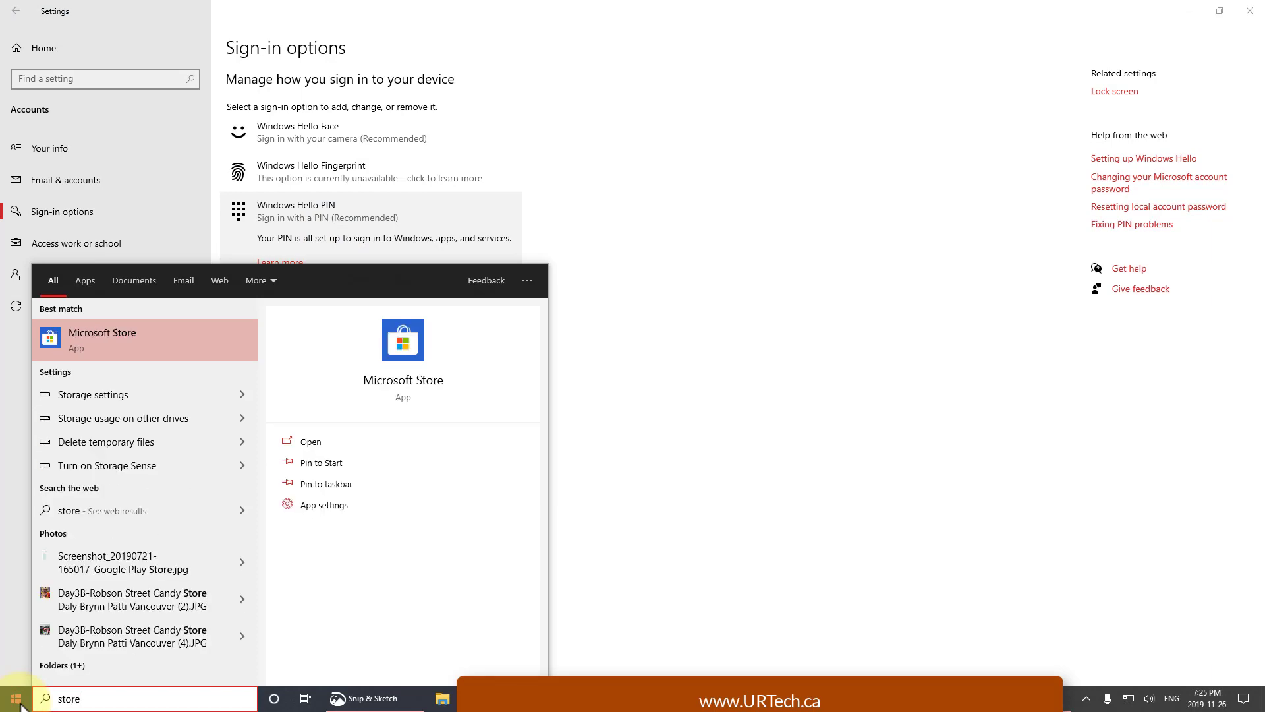
pyautogui.click(18, 700)
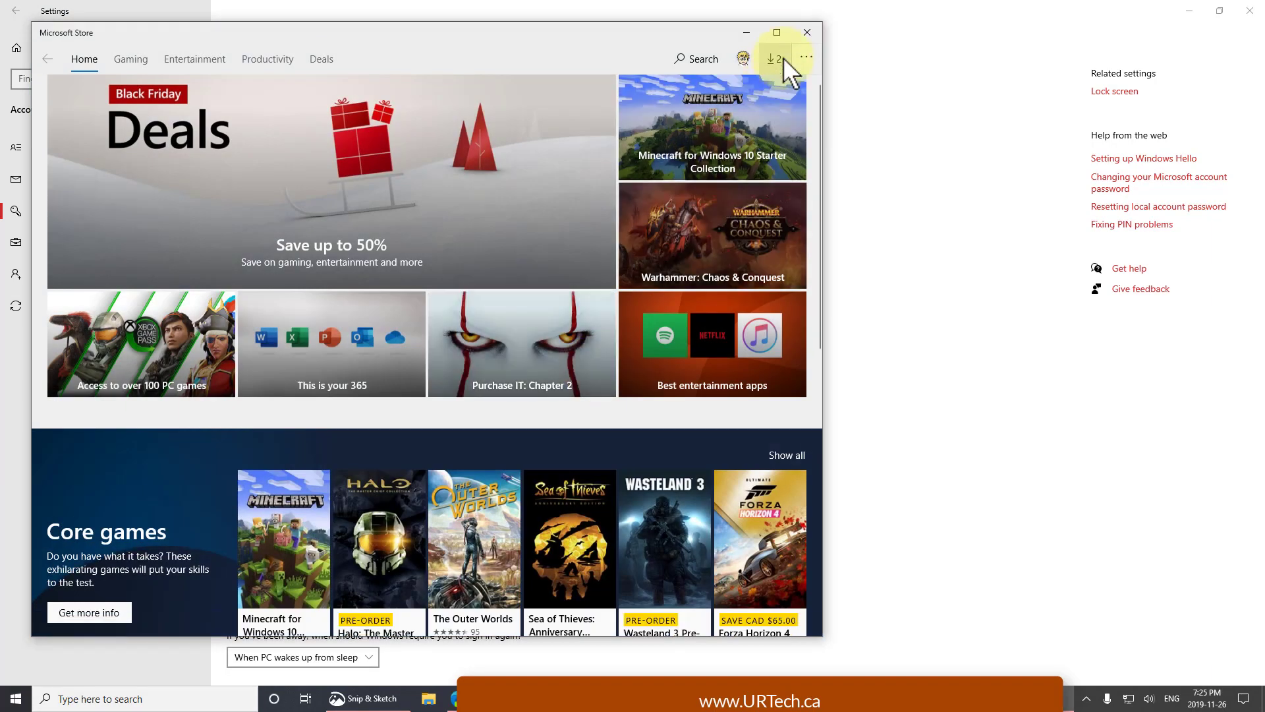
pyautogui.click(776, 33)
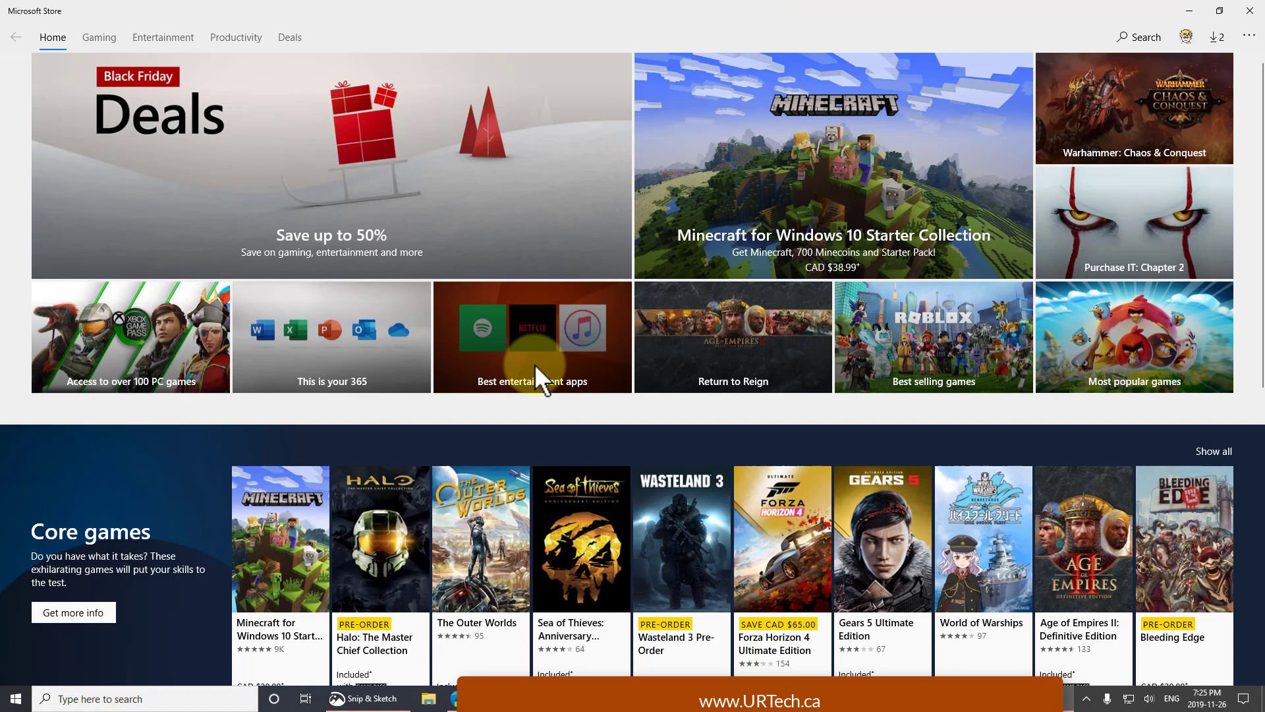
# Browse the Best entertainment apps collection, then go back and scroll the Store Home page.
pyautogui.click(535, 364)
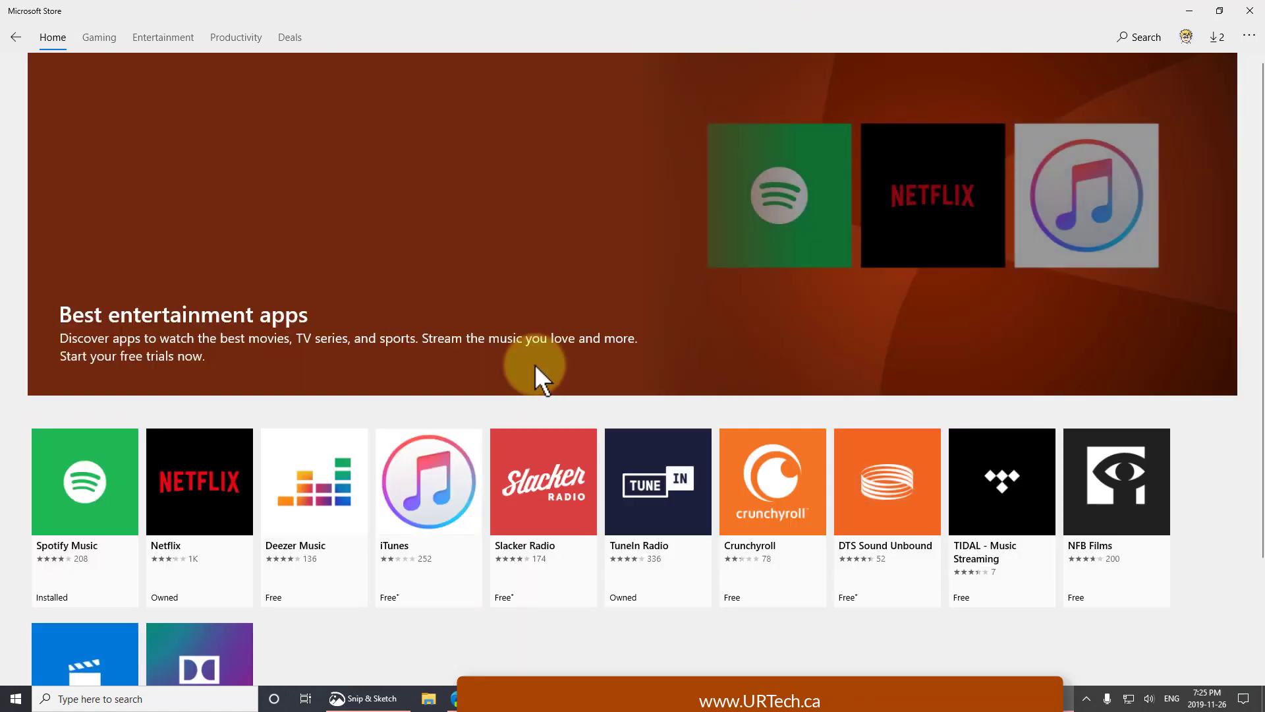
pyautogui.scroll(-2, 535, 363)
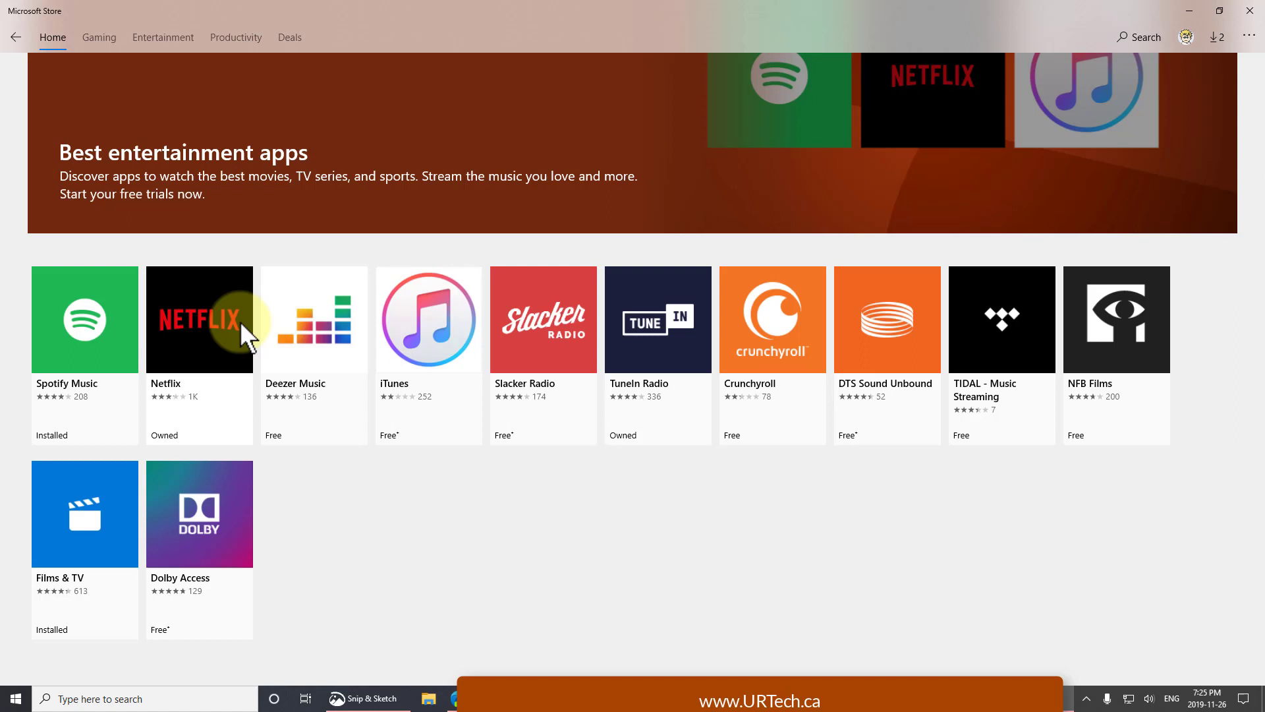
pyautogui.scroll(1, 634, 392)
pyautogui.scroll(1, 786, 290)
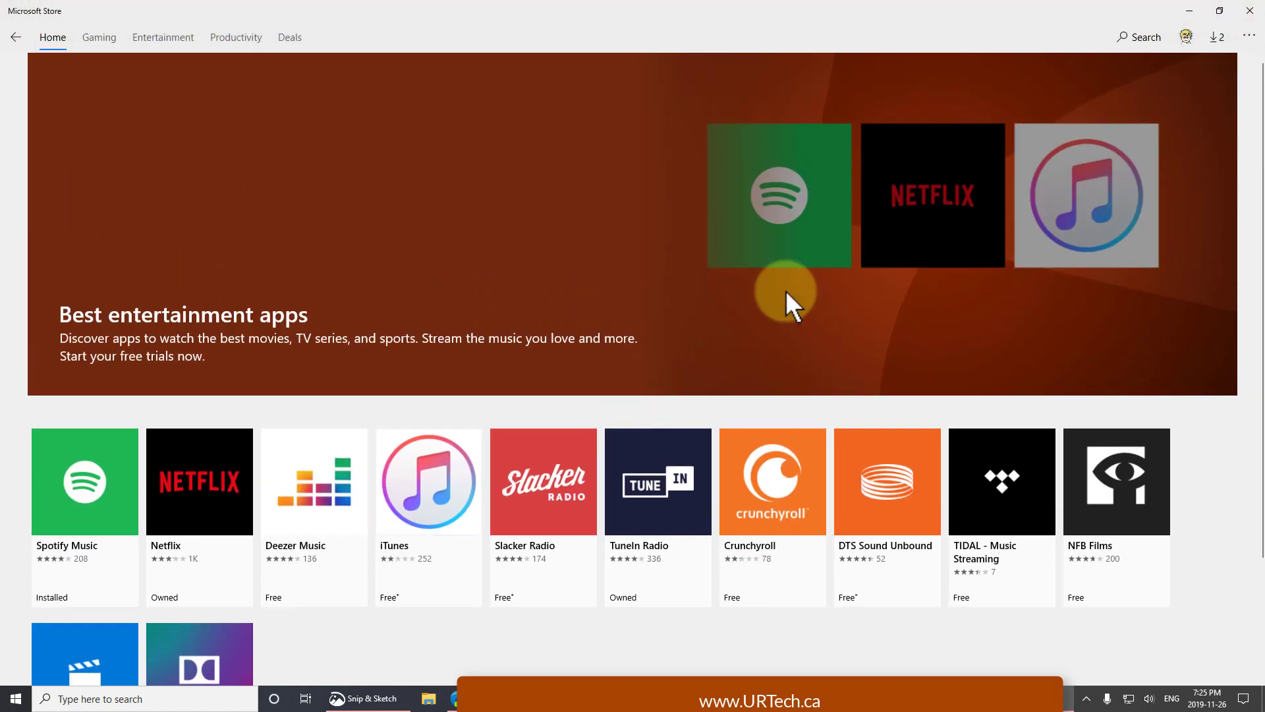
pyautogui.click(15, 38)
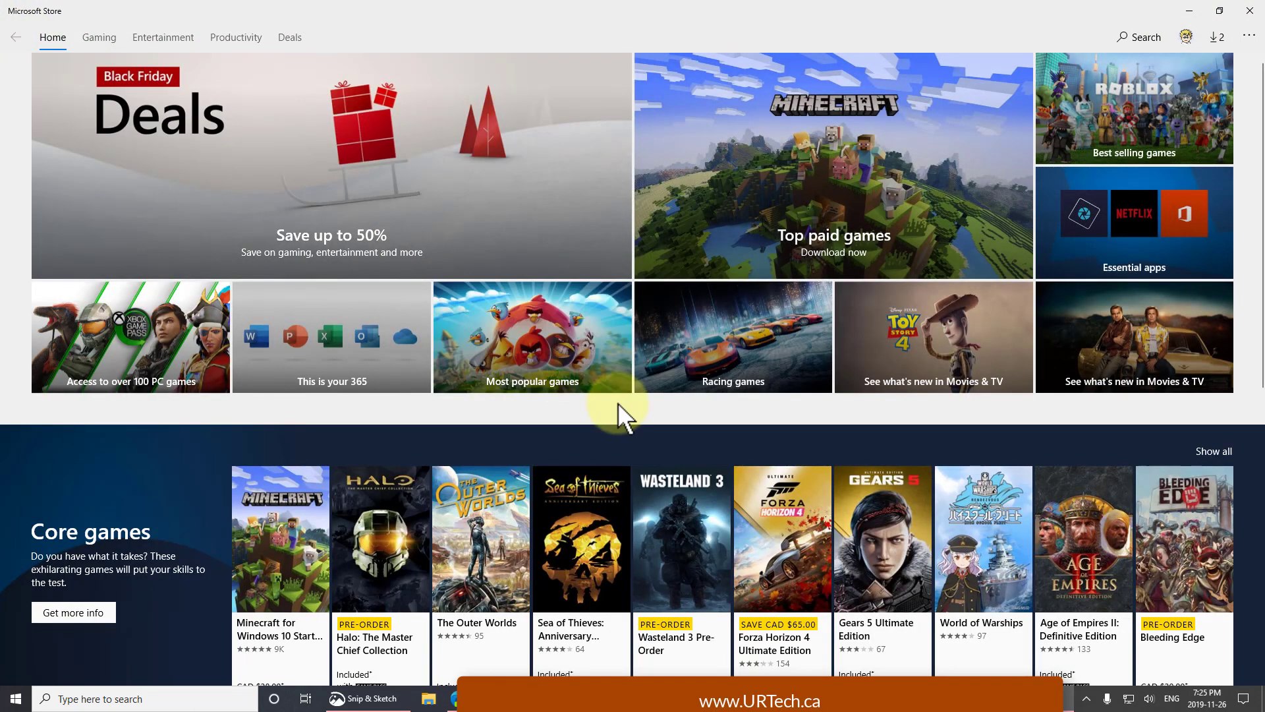
pyautogui.scroll(-10, 618, 402)
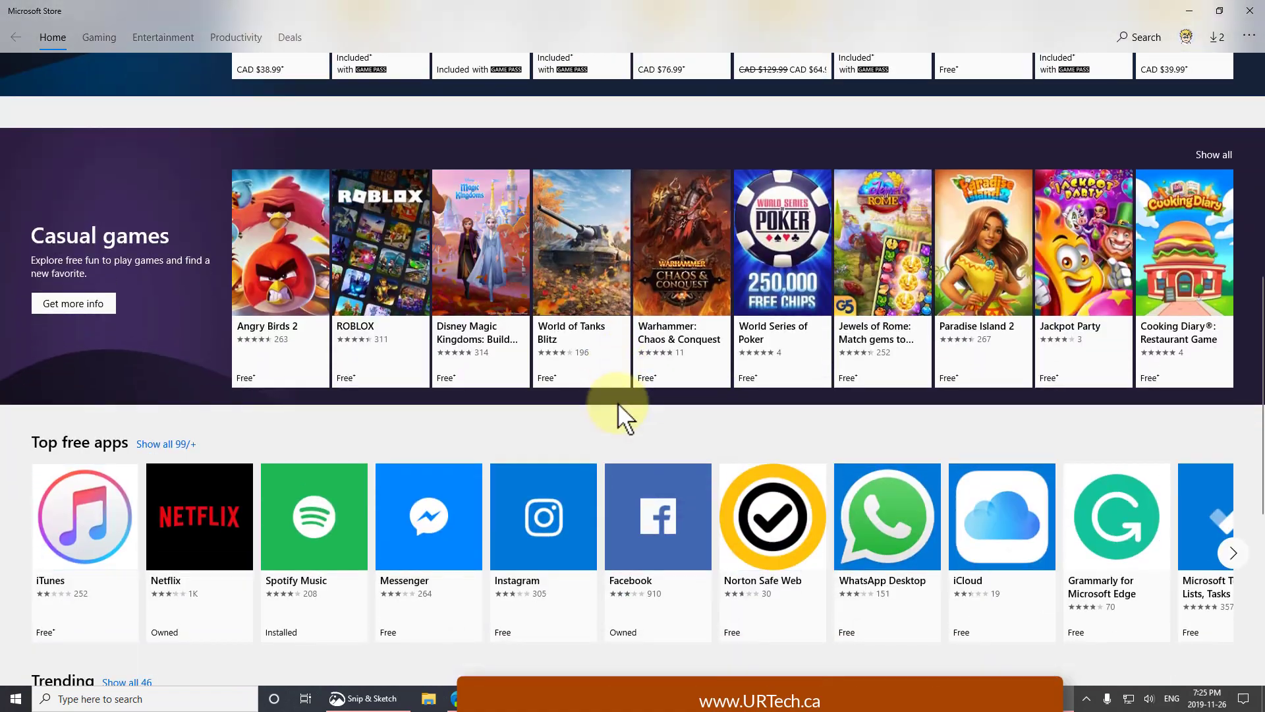
pyautogui.scroll(-7, 618, 403)
pyautogui.scroll(16, 618, 402)
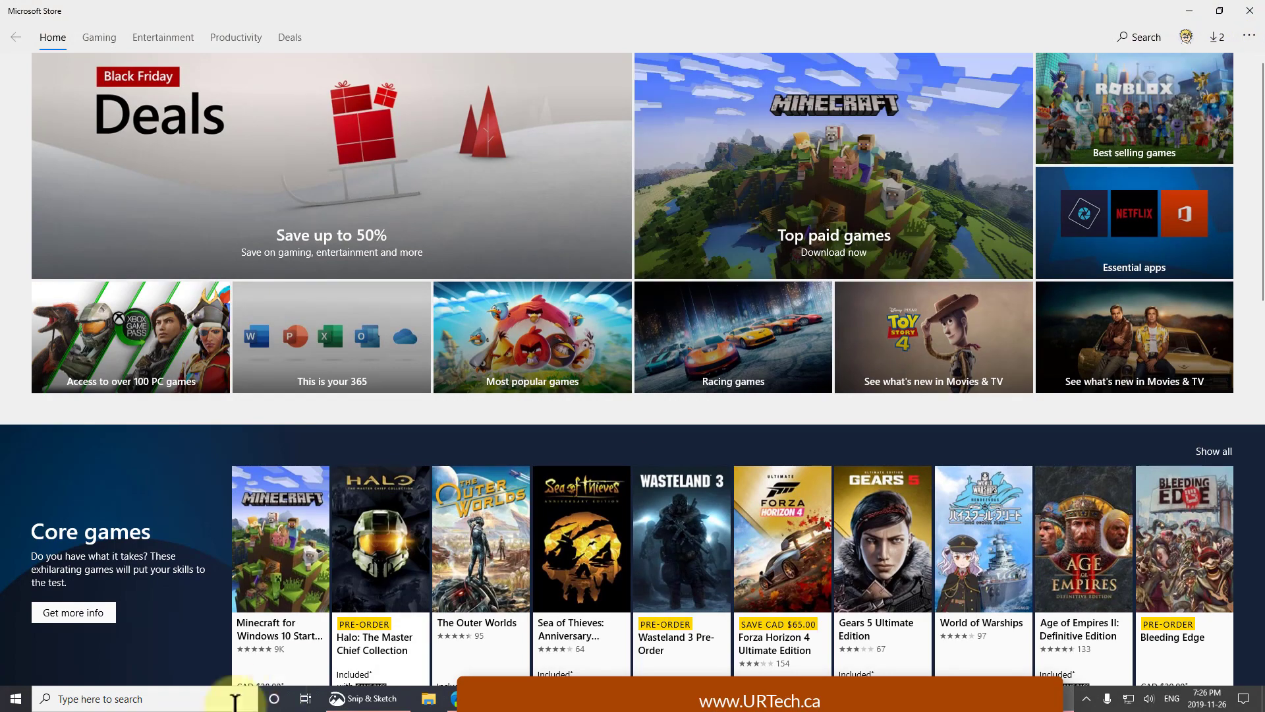
# Open Start, expand the left folder rail, and right-click Settings for its shortcut menu.
pyautogui.click(9, 701)
pyautogui.moveTo(23, 623)
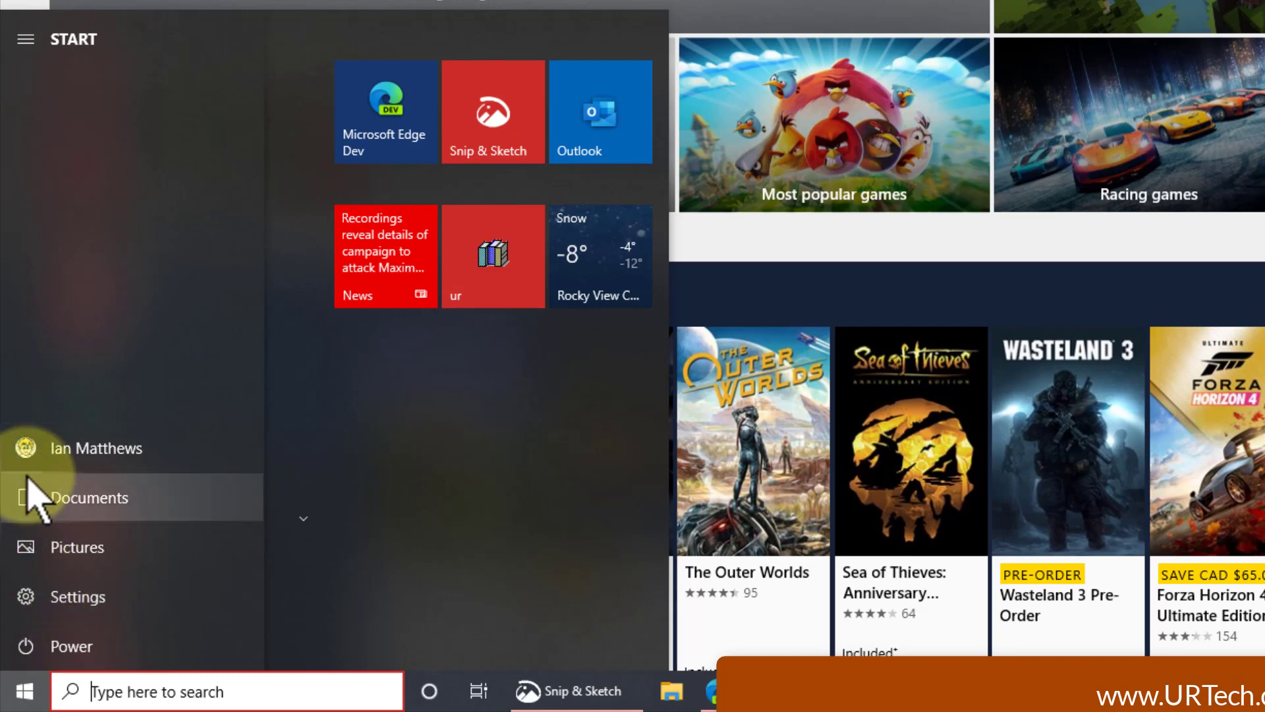
pyautogui.rightClick(30, 600)
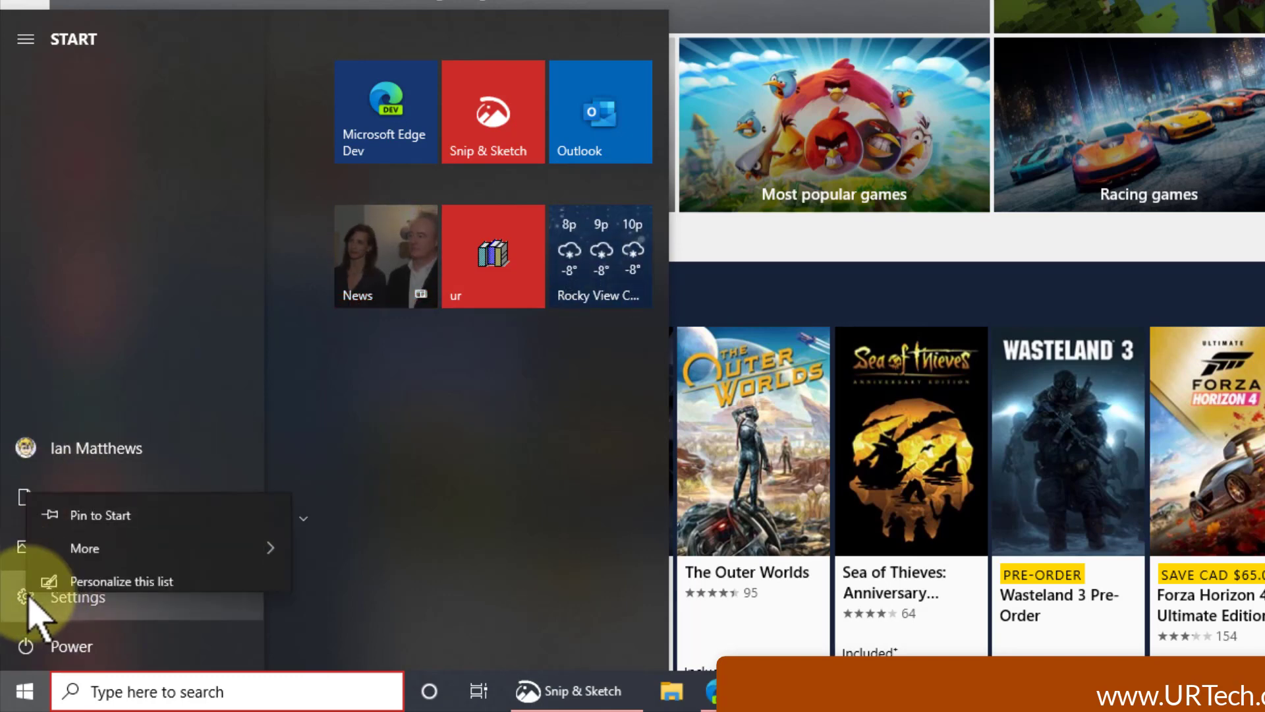
# Choose Personalize this list, turn Documents and Pictures off, and turn Downloads on.
pyautogui.click(117, 576)
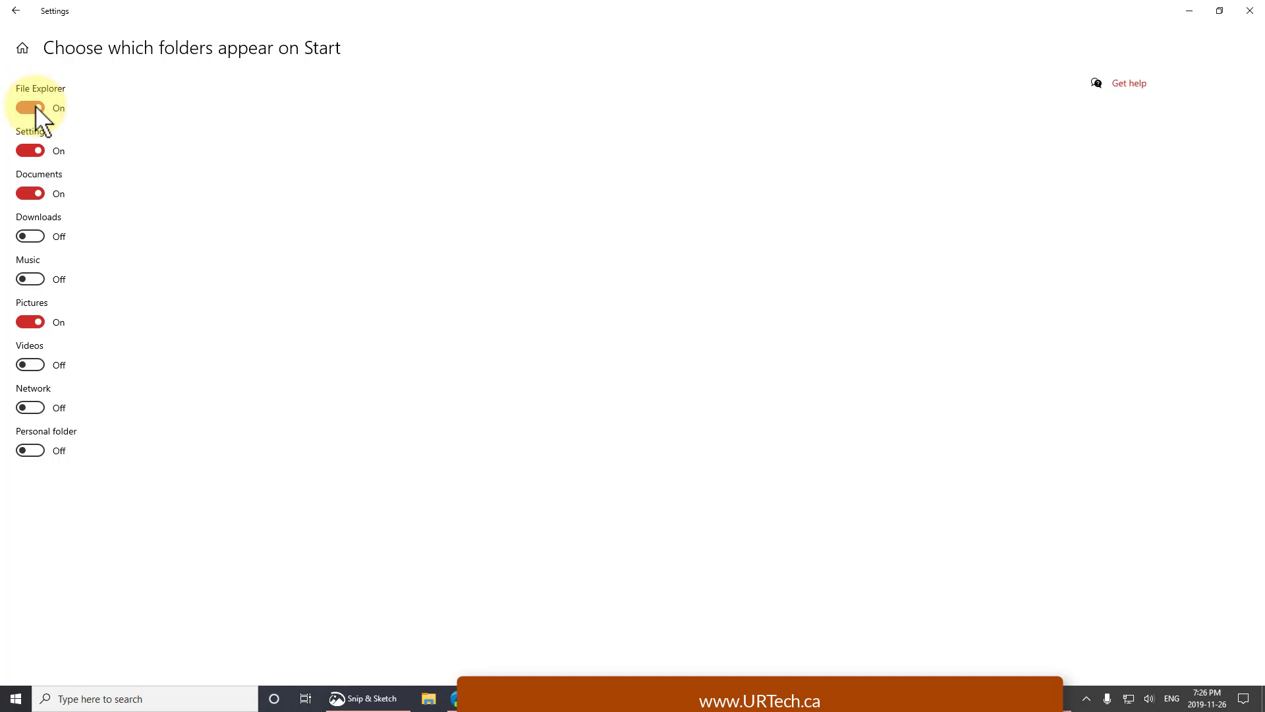
pyautogui.click(24, 193)
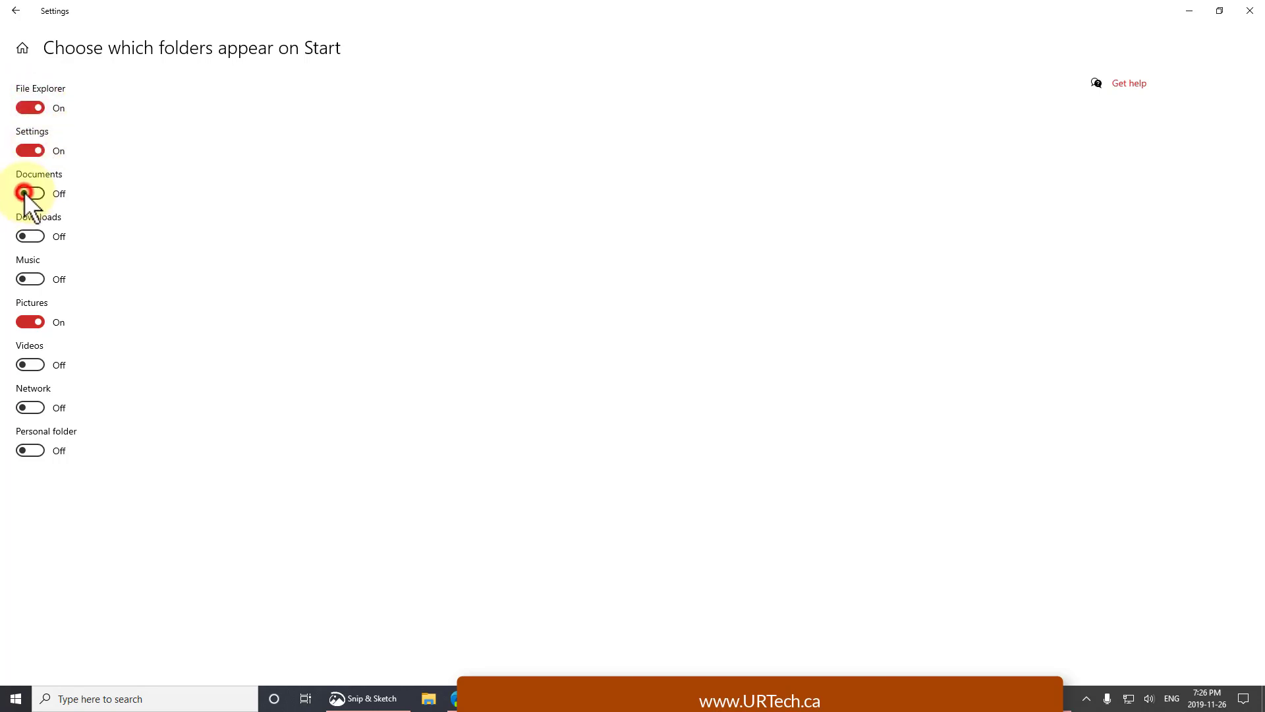
pyautogui.click(26, 322)
pyautogui.click(37, 237)
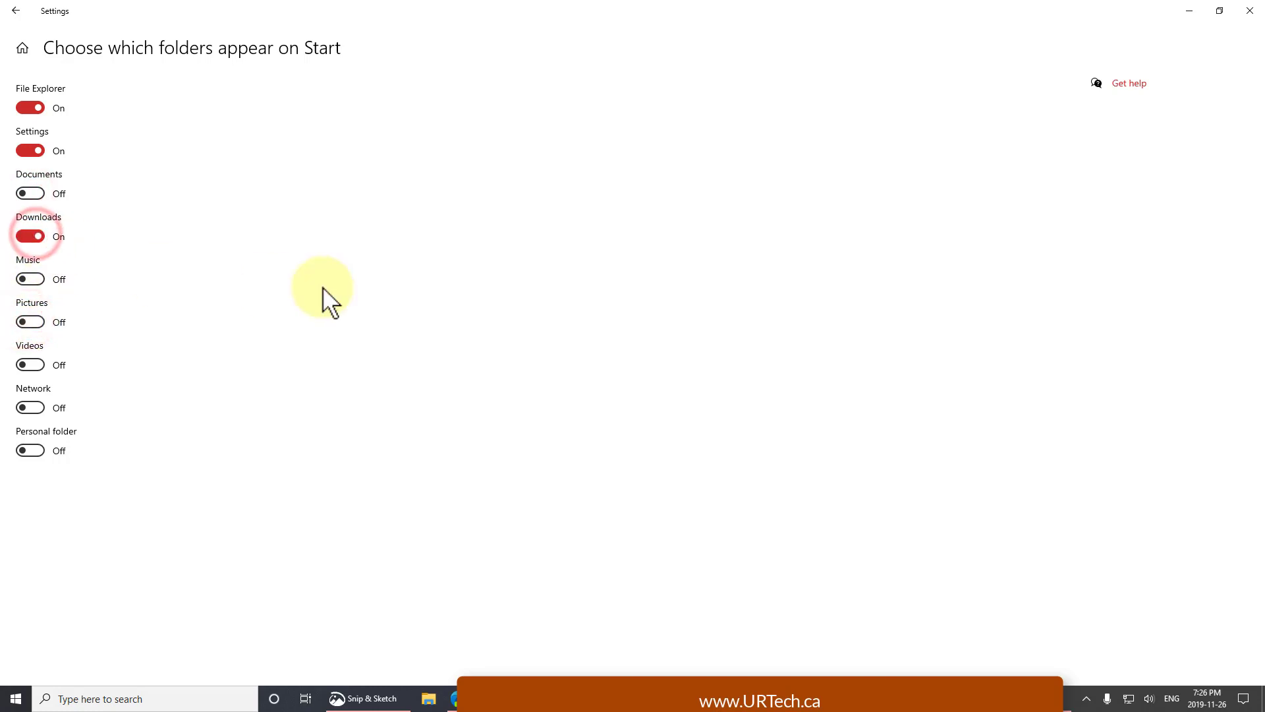
# Check the updated Start folder rail, opening and closing File Explorer from it.
pyautogui.click(15, 697)
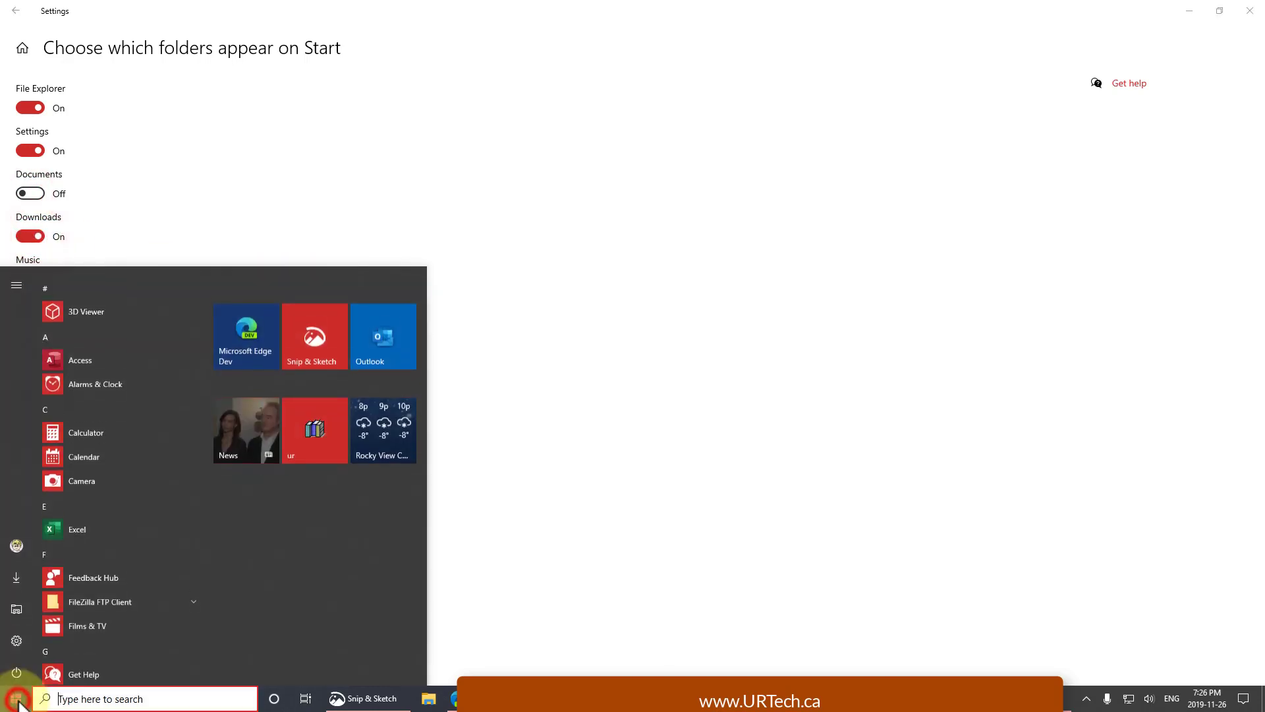
pyautogui.click(22, 620)
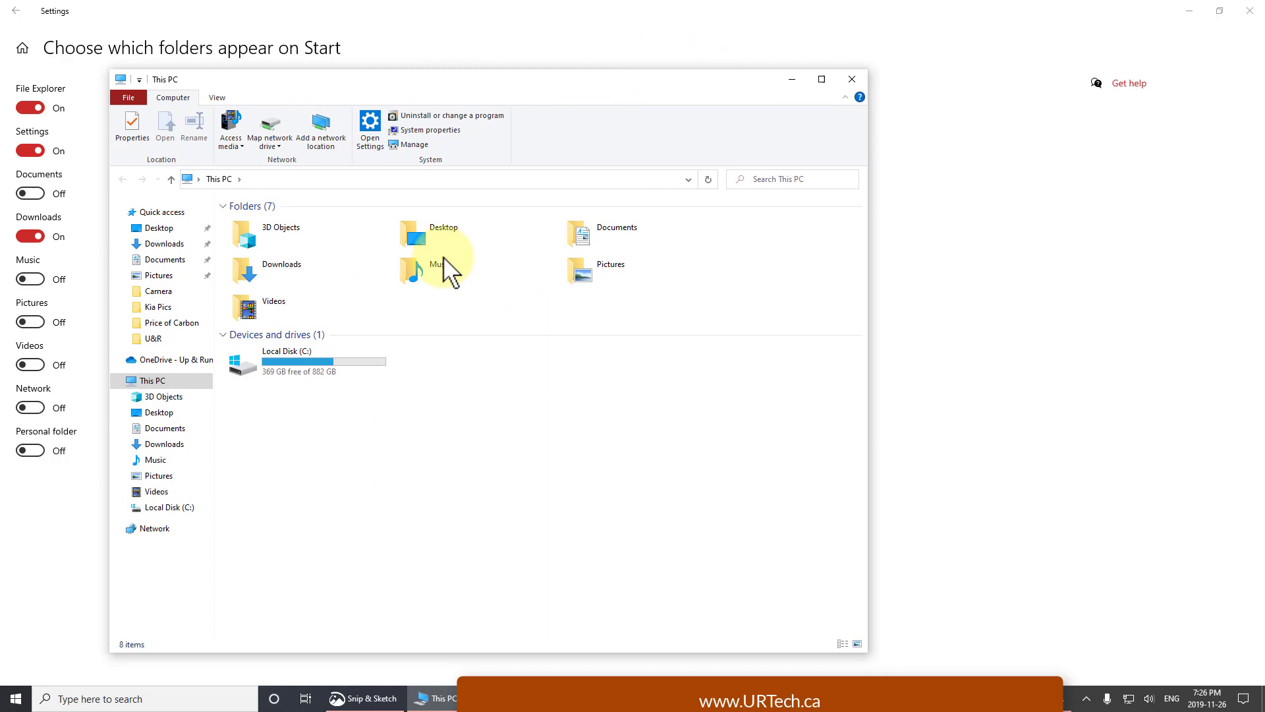
pyautogui.click(848, 78)
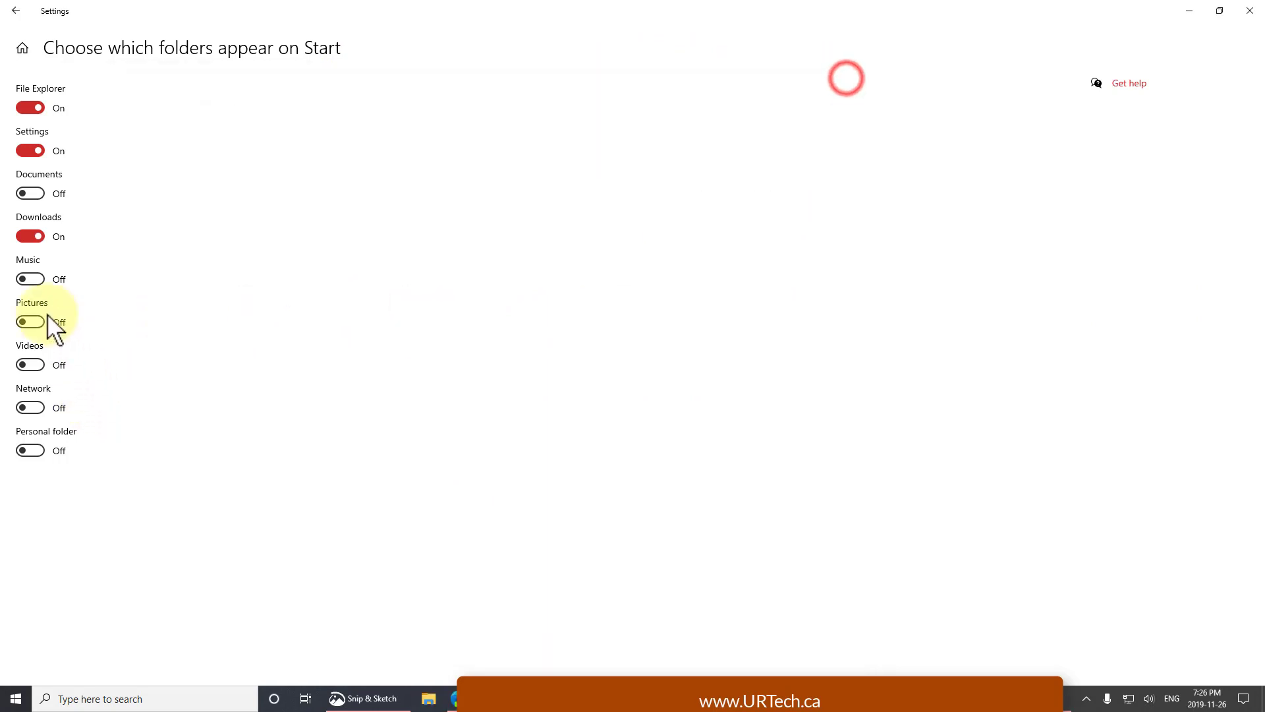
pyautogui.click(14, 704)
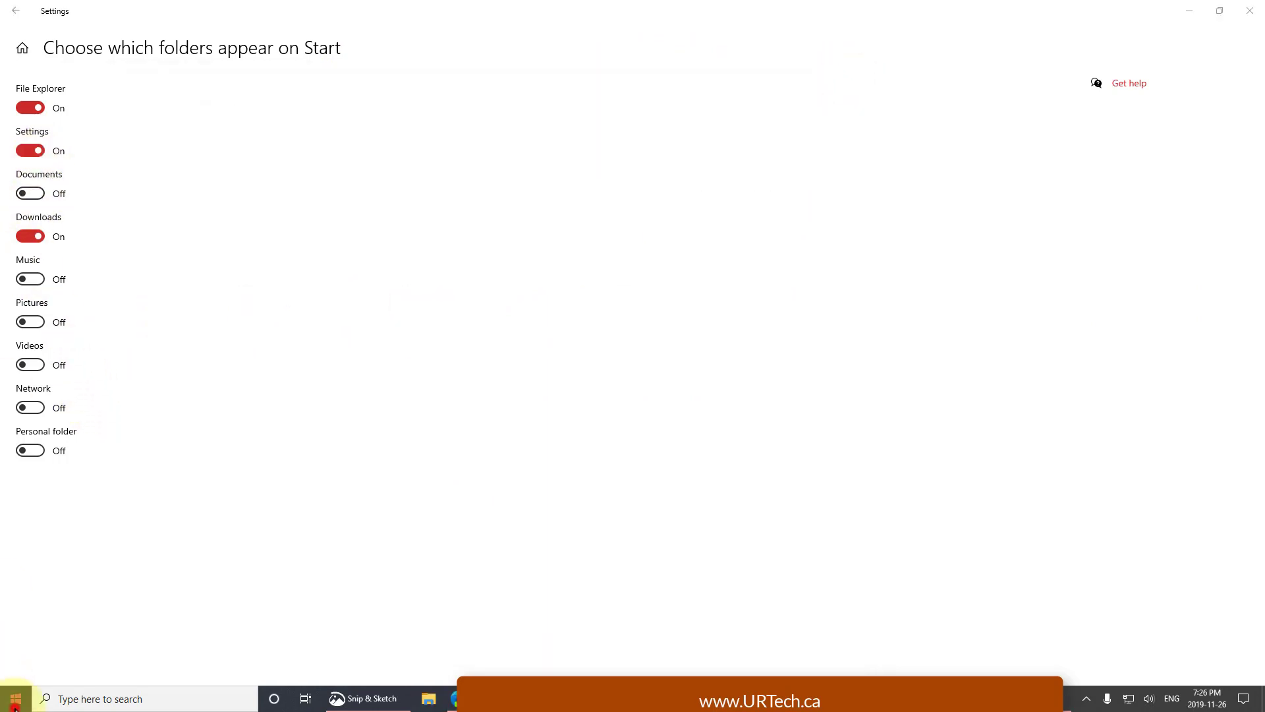
pyautogui.moveTo(14, 585)
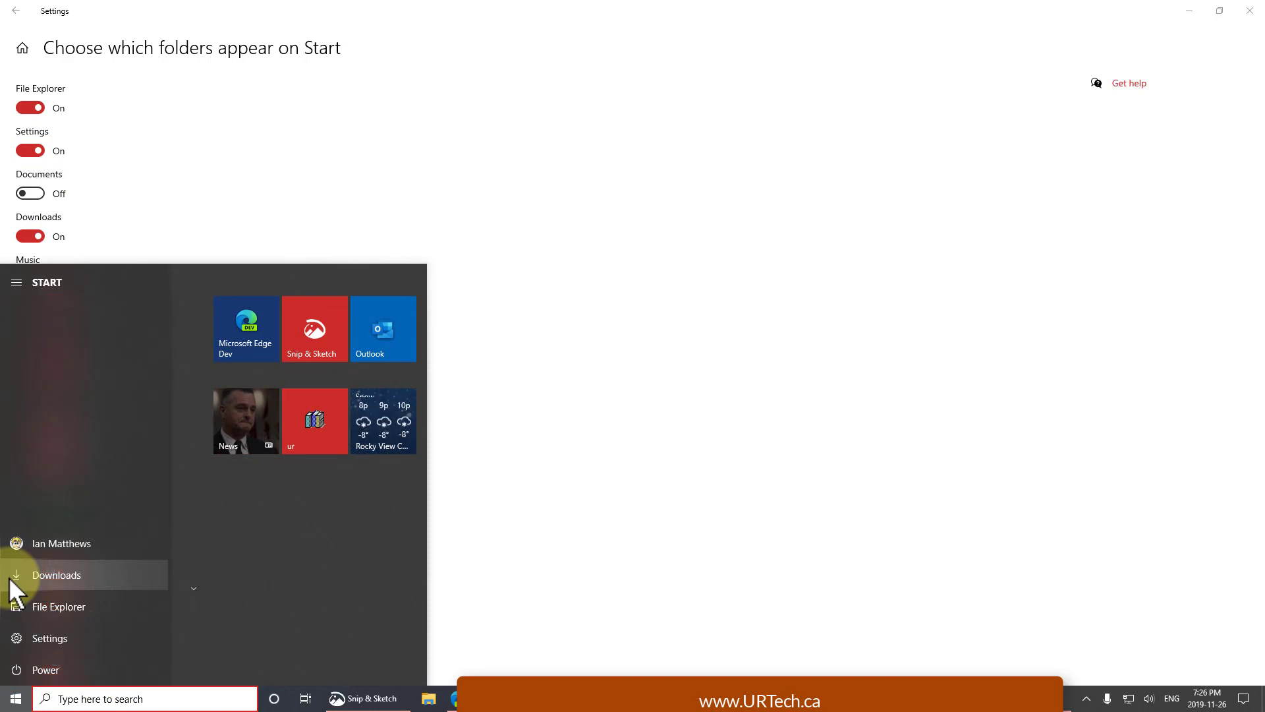
pyautogui.click(606, 464)
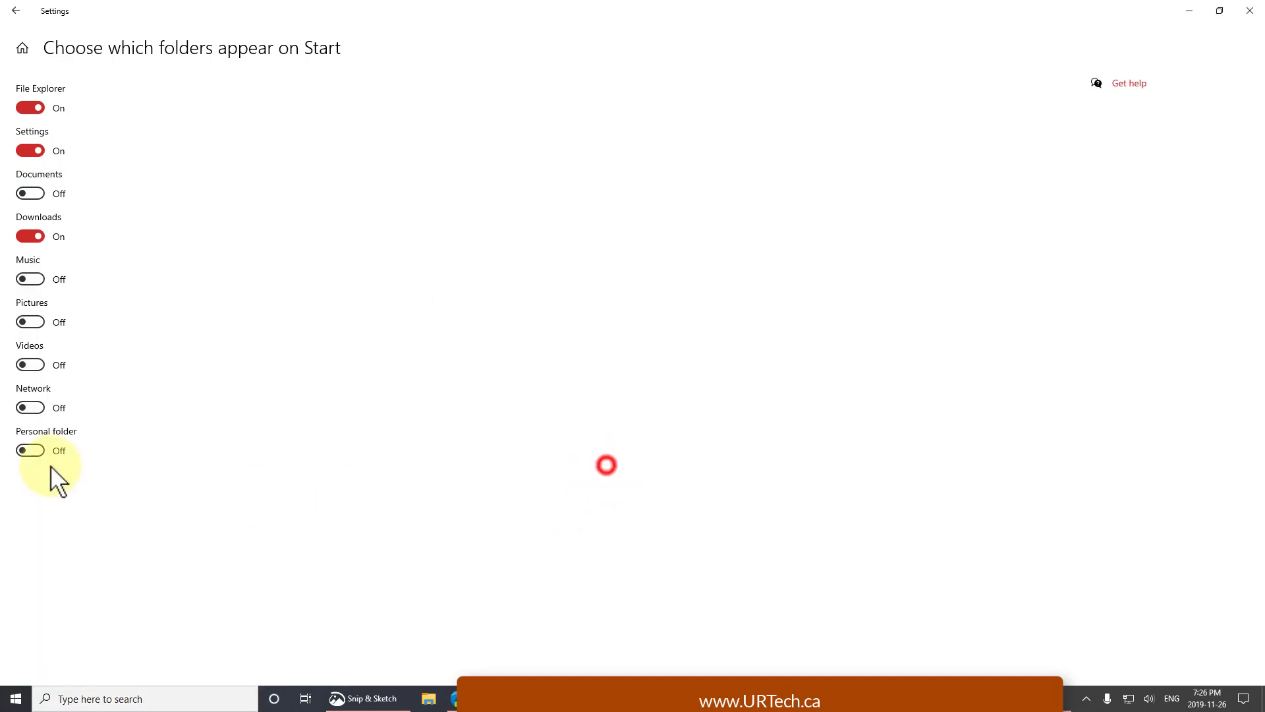
# Turn on Videos, Music and Pictures and preview them in the Start menu.
pyautogui.click(30, 364)
pyautogui.click(30, 280)
pyautogui.click(33, 322)
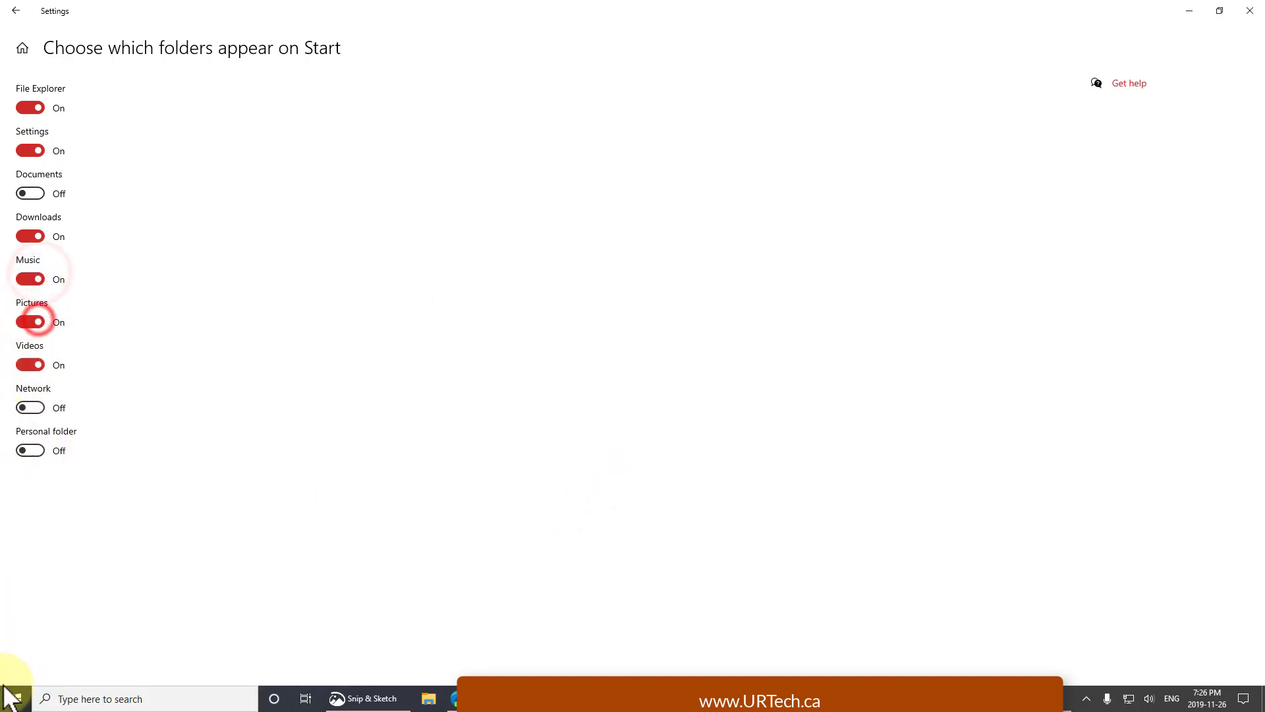
pyautogui.click(8, 696)
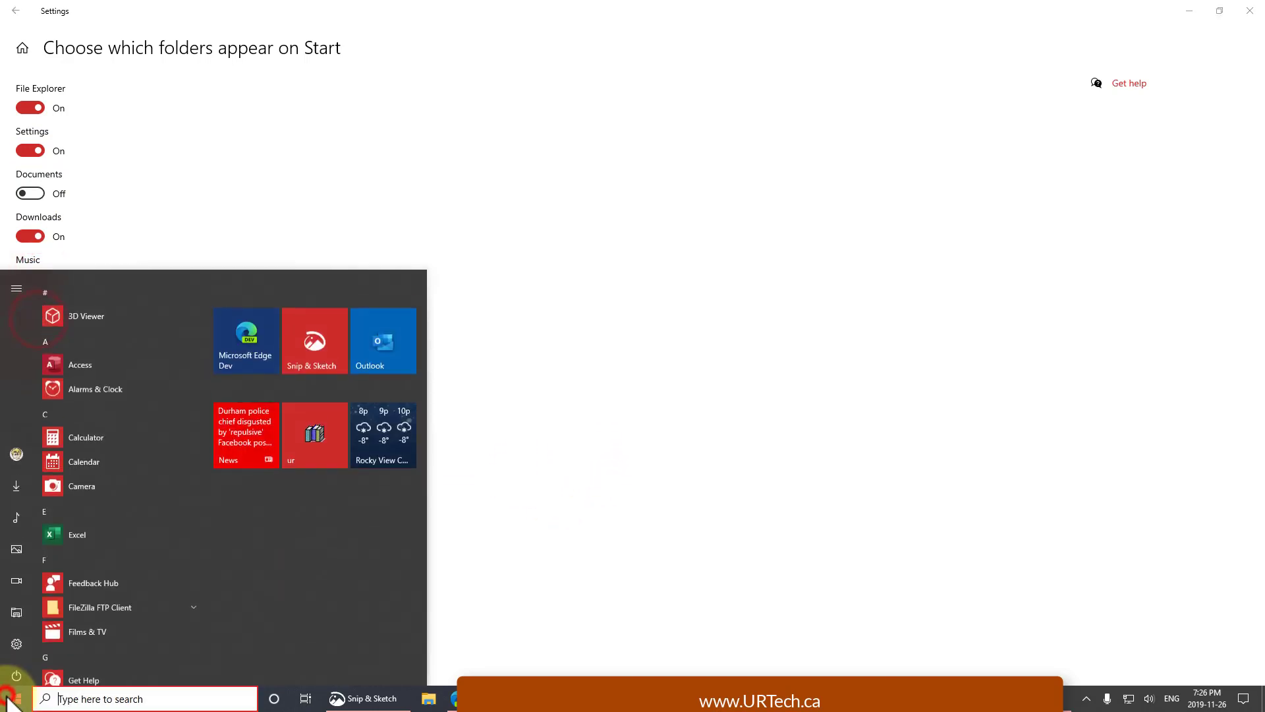
pyautogui.click(497, 452)
# Turn Videos, Pictures and Music back off and close Settings.
pyautogui.click(30, 365)
pyautogui.click(30, 322)
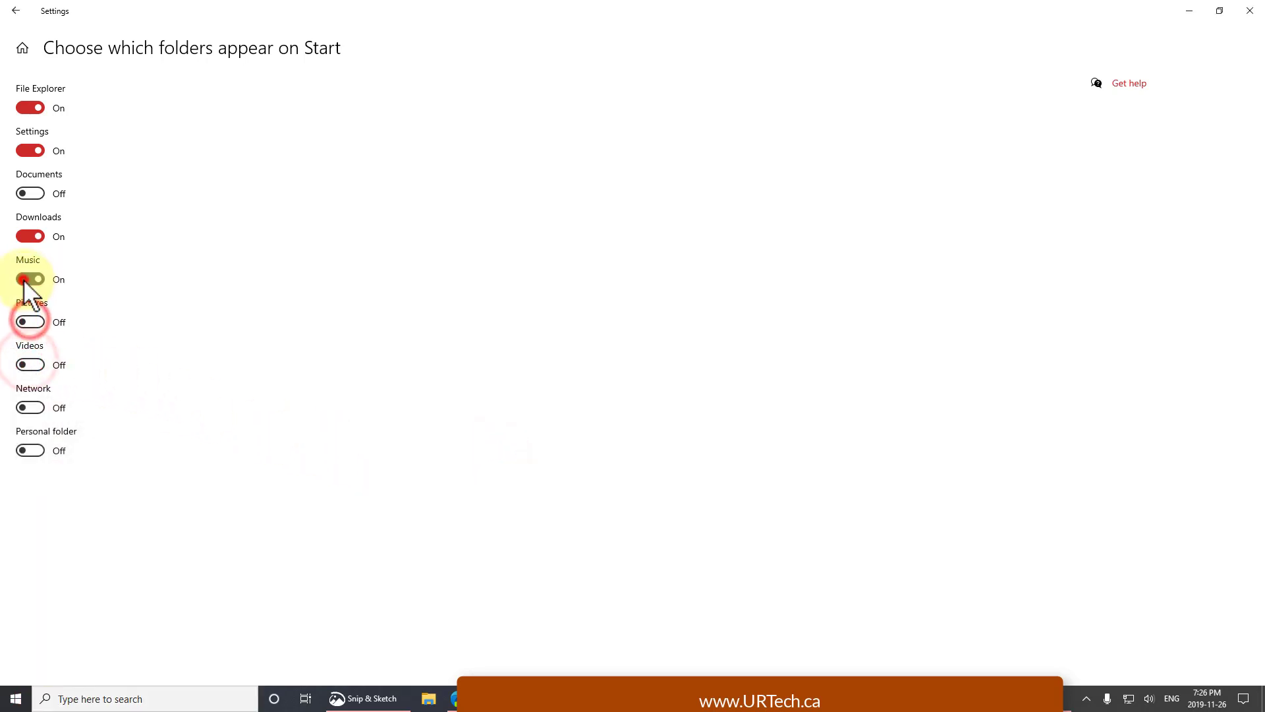
pyautogui.click(31, 279)
pyautogui.click(1251, 10)
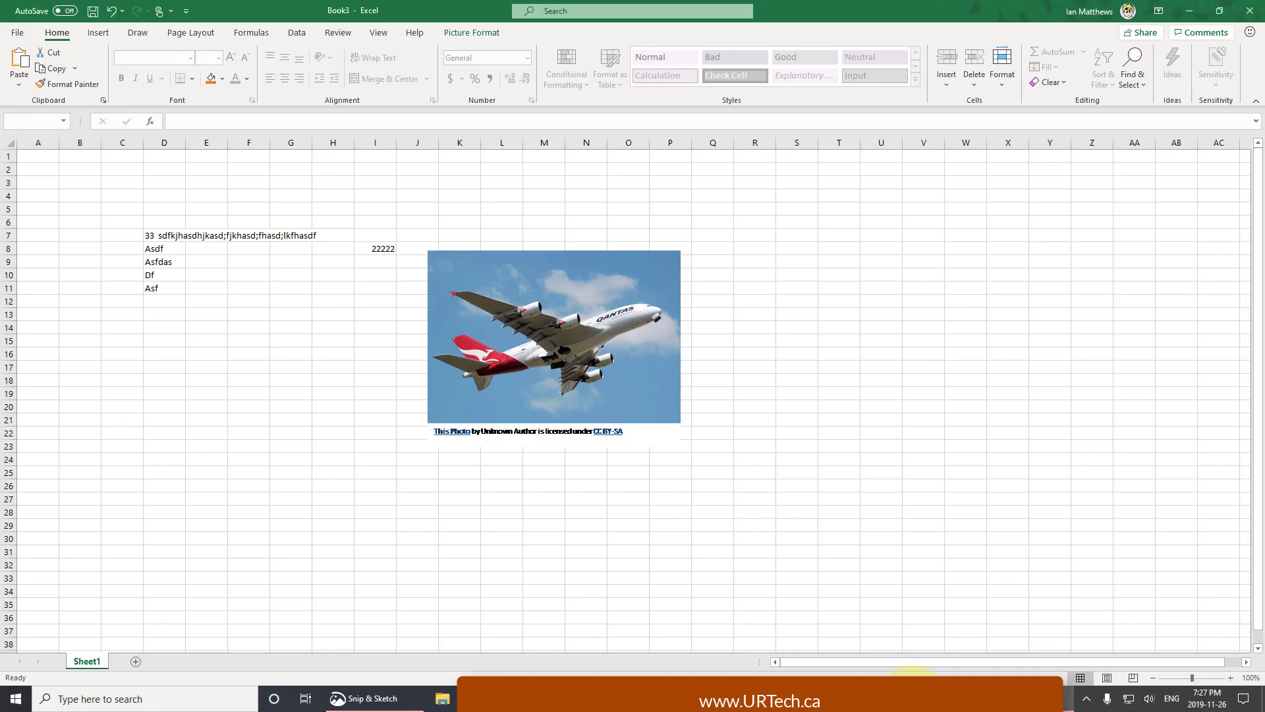
# In the Excel workbook, enter 'I like cheese' in cell D22, fixing the typo.
pyautogui.click(912, 692)
pyautogui.click(278, 467)
pyautogui.click(172, 429)
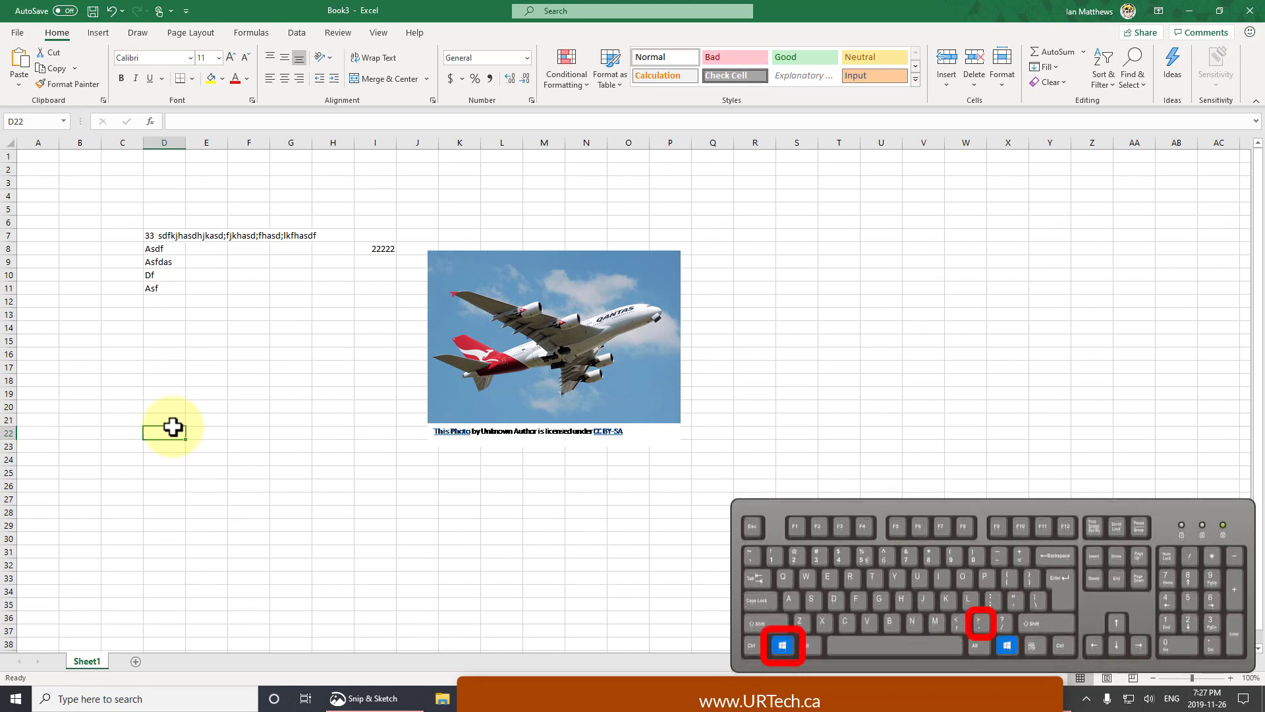
pyautogui.write('I lik')
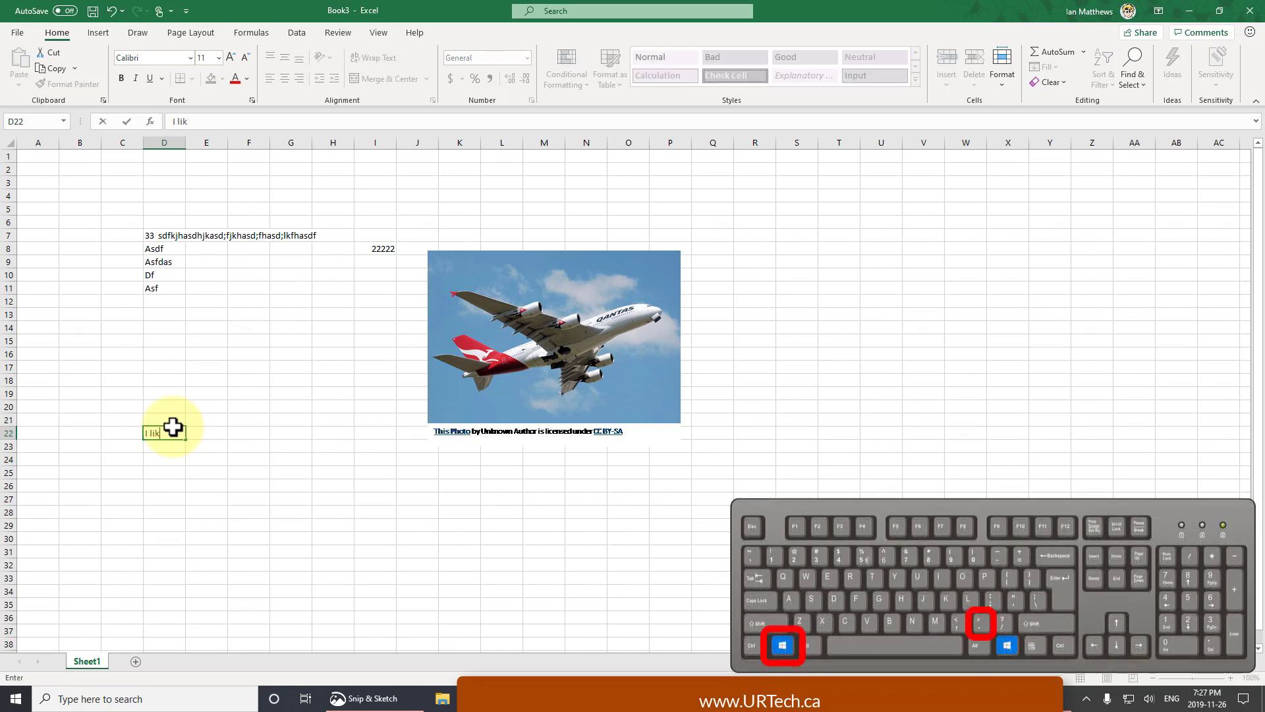
pyautogui.write('e cheese')
pyautogui.press('BackSpace')
pyautogui.write('se')
# Open the emoji panel and browse the people, celebration, kaomoji and symbols sets.
pyautogui.press('super+period')
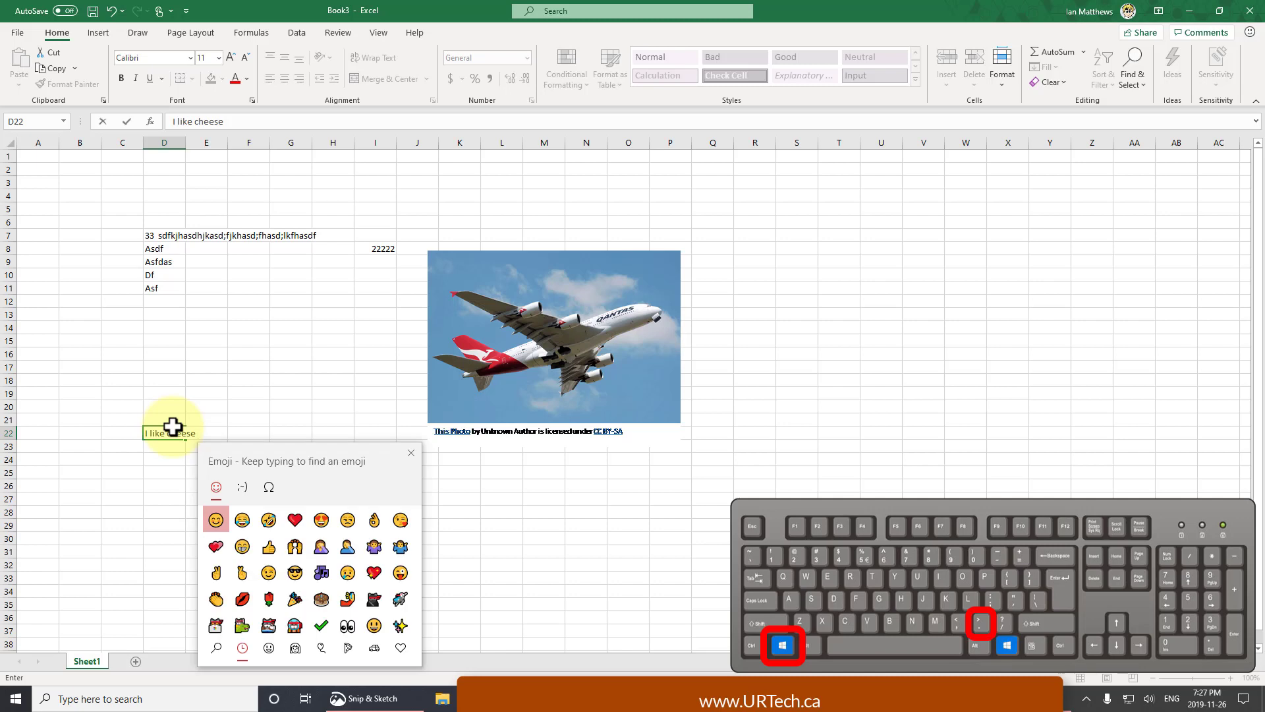
pyautogui.click(294, 650)
pyautogui.click(319, 648)
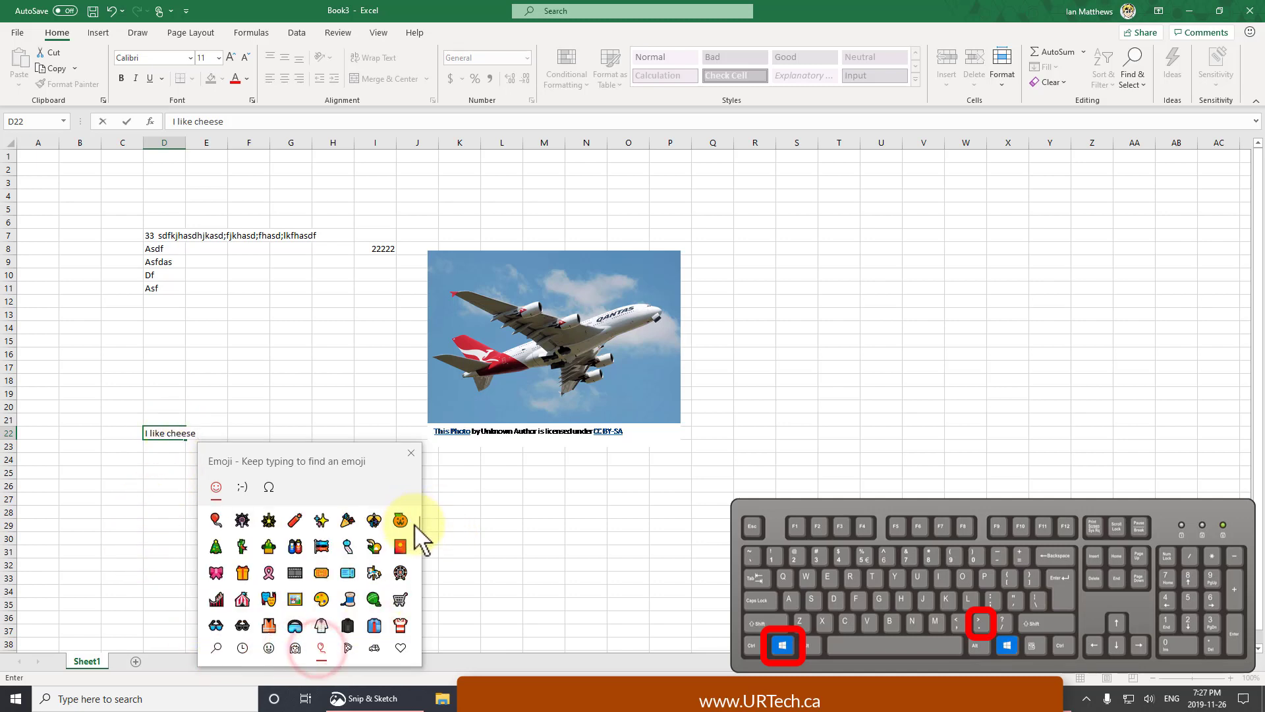
pyautogui.moveTo(417, 524); pyautogui.dragTo(315, 494)
pyautogui.click(242, 487)
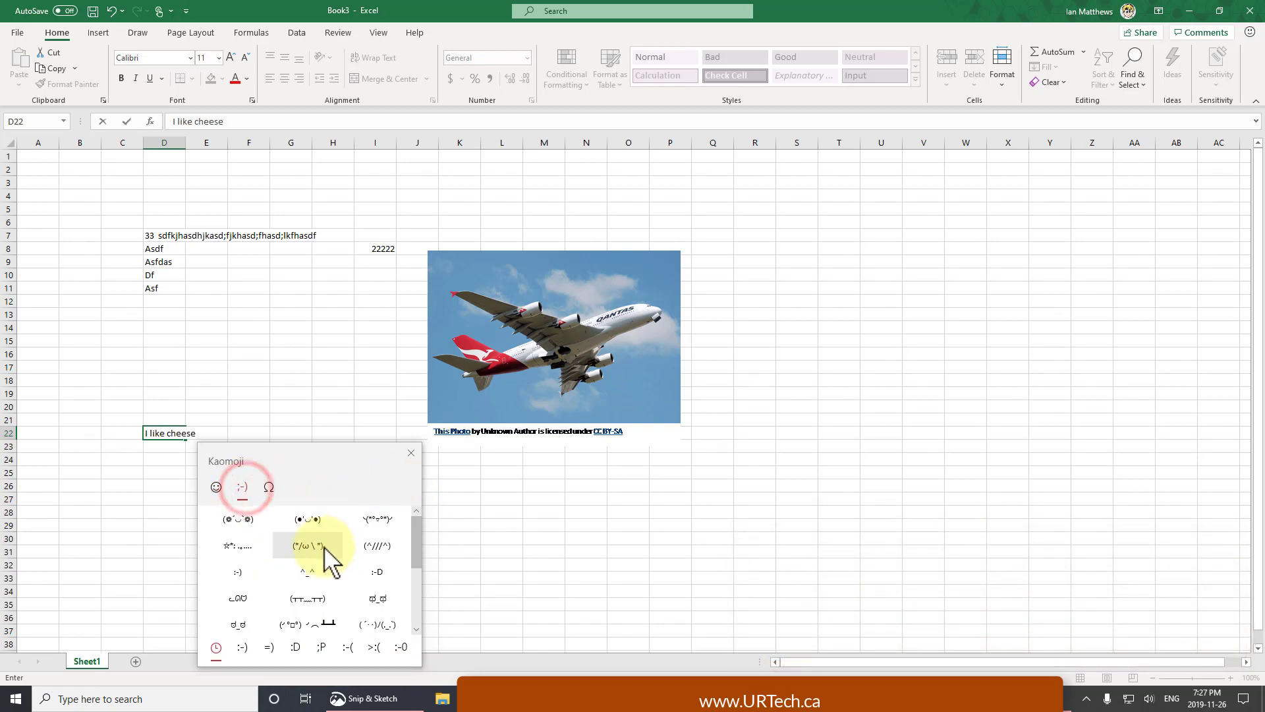
pyautogui.click(277, 487)
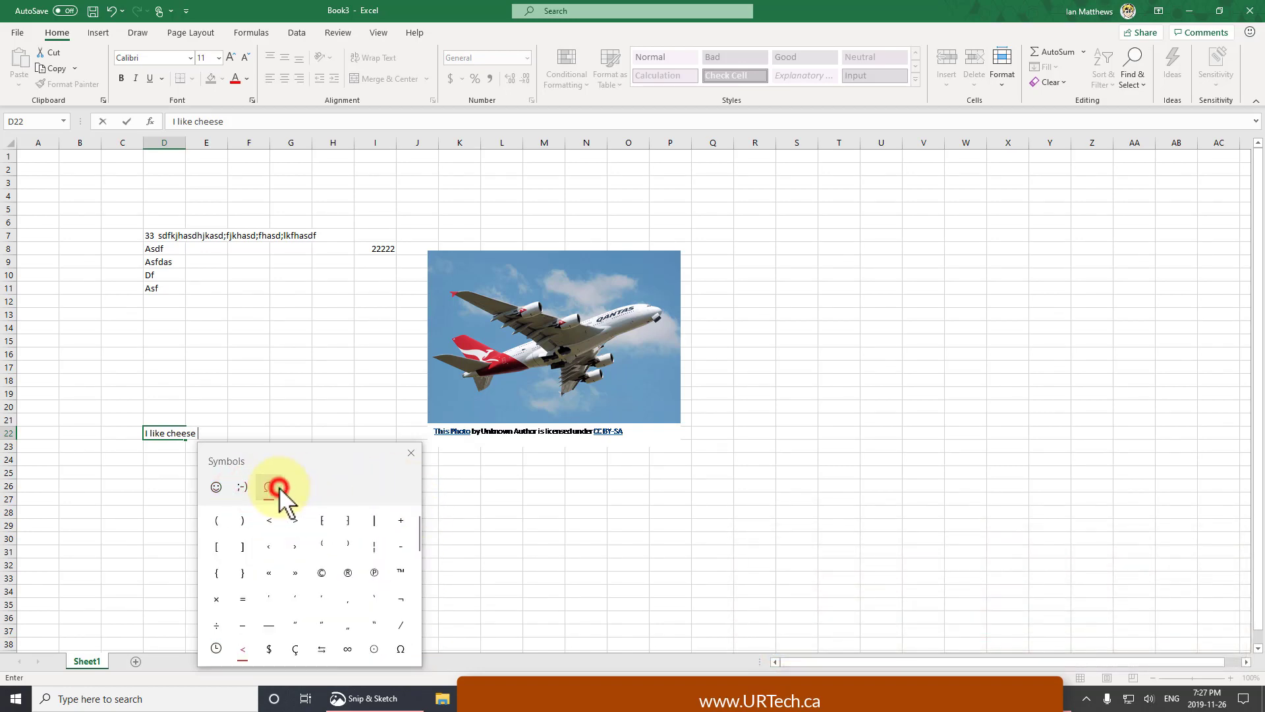
pyautogui.click(232, 487)
pyautogui.click(215, 487)
# Add two film-frames emojis after the text and close the emoji panel.
pyautogui.click(252, 459)
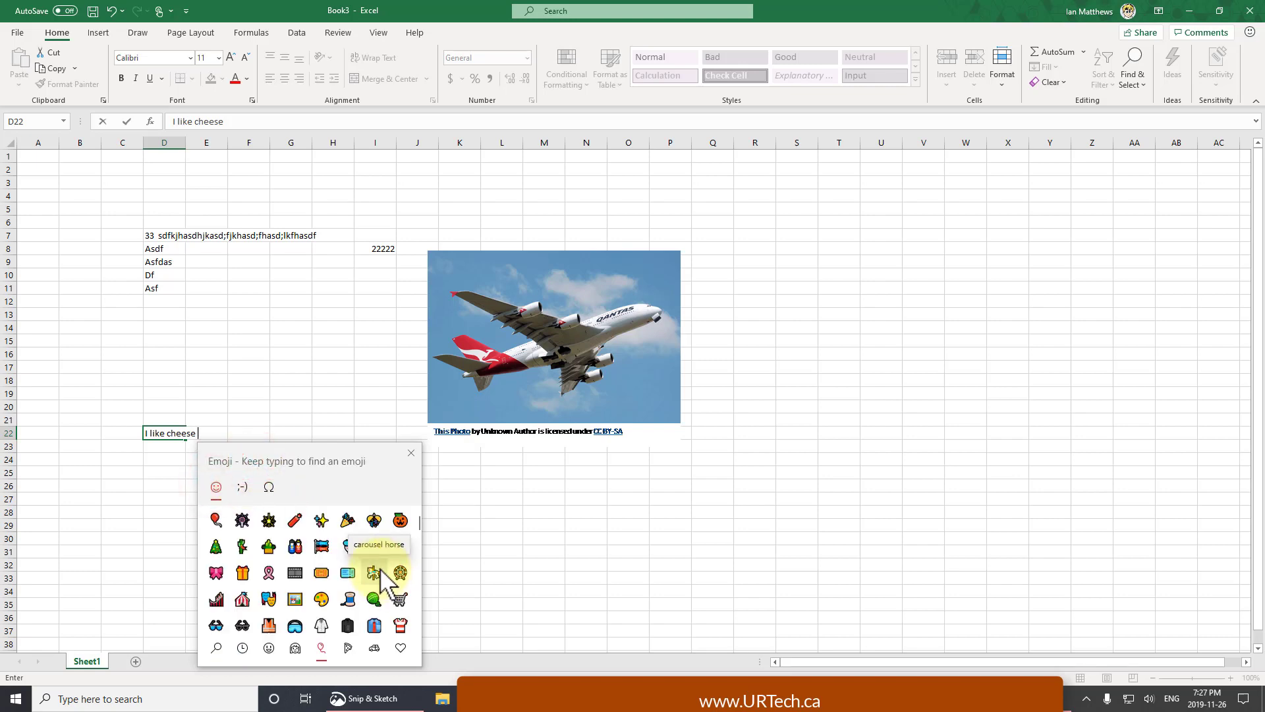
pyautogui.click(295, 575)
pyautogui.click(295, 573)
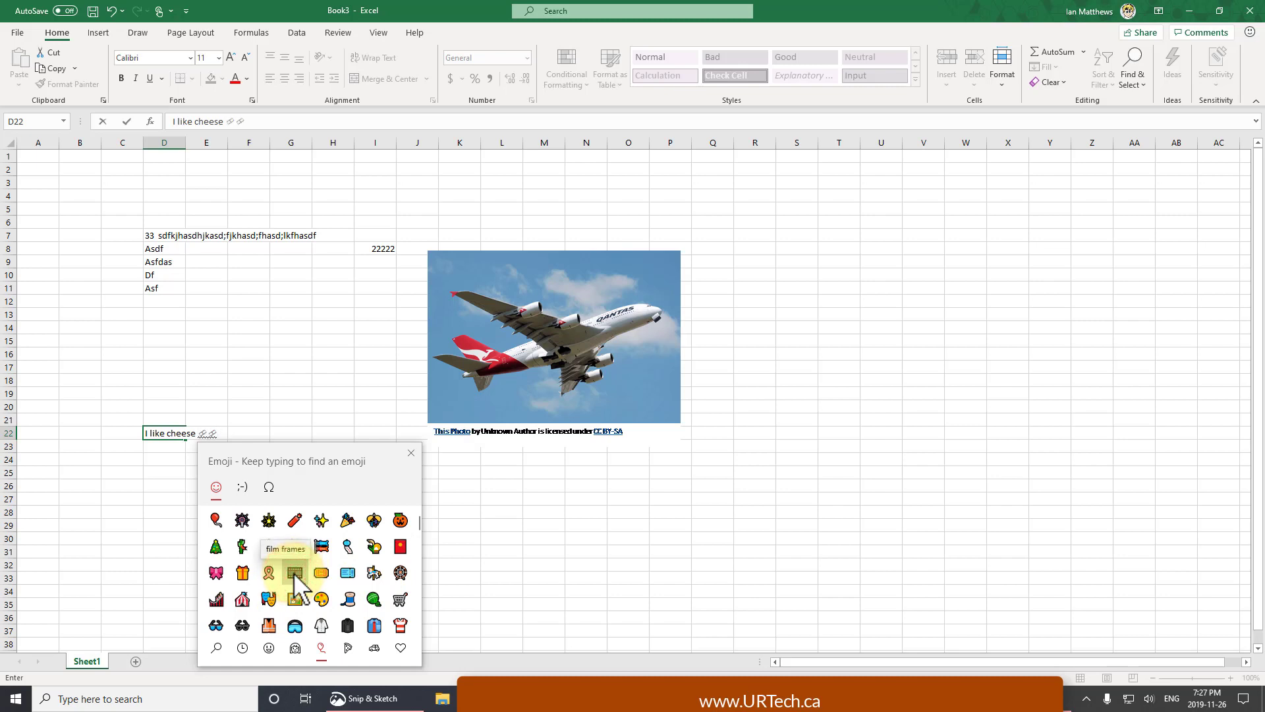
pyautogui.click(476, 561)
pyautogui.click(211, 434)
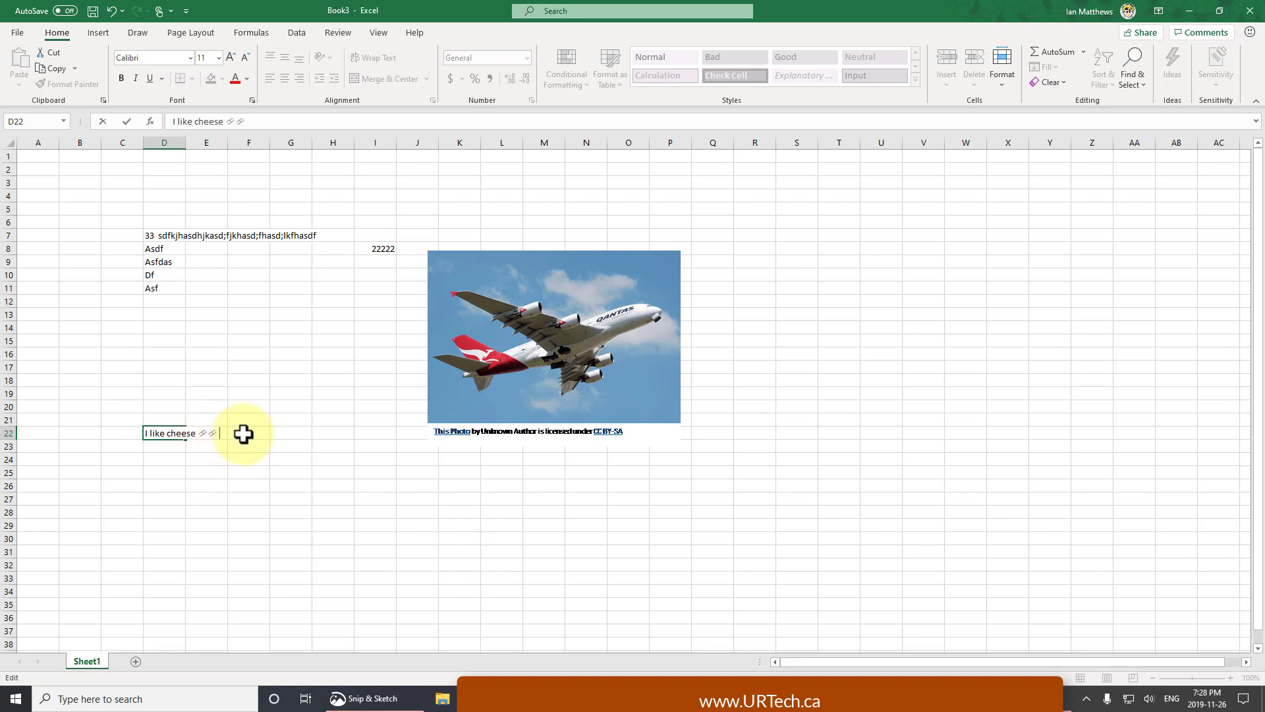
# Finish editing D22, turn Night light off in Action Center, and bring up its options.
pyautogui.write('asd;kfhasldkfjasldkjf')
pyautogui.click(273, 476)
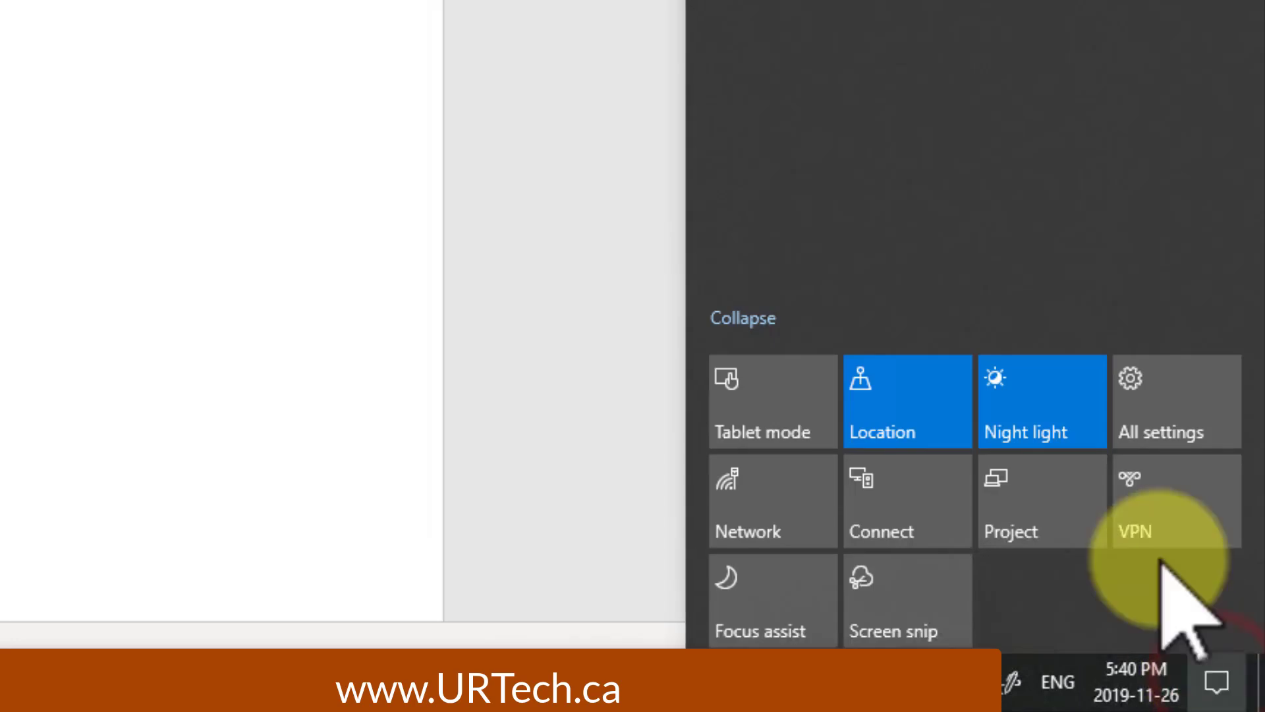
pyautogui.click(1063, 382)
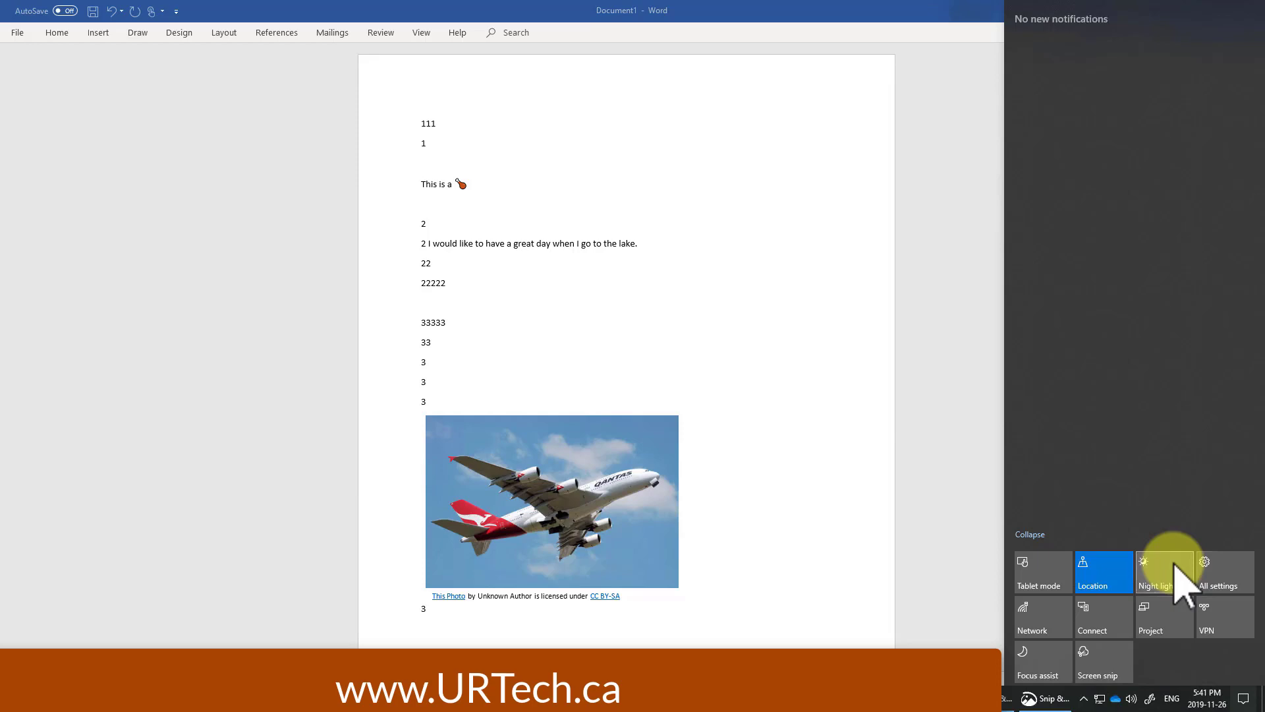
pyautogui.rightClick(1160, 580)
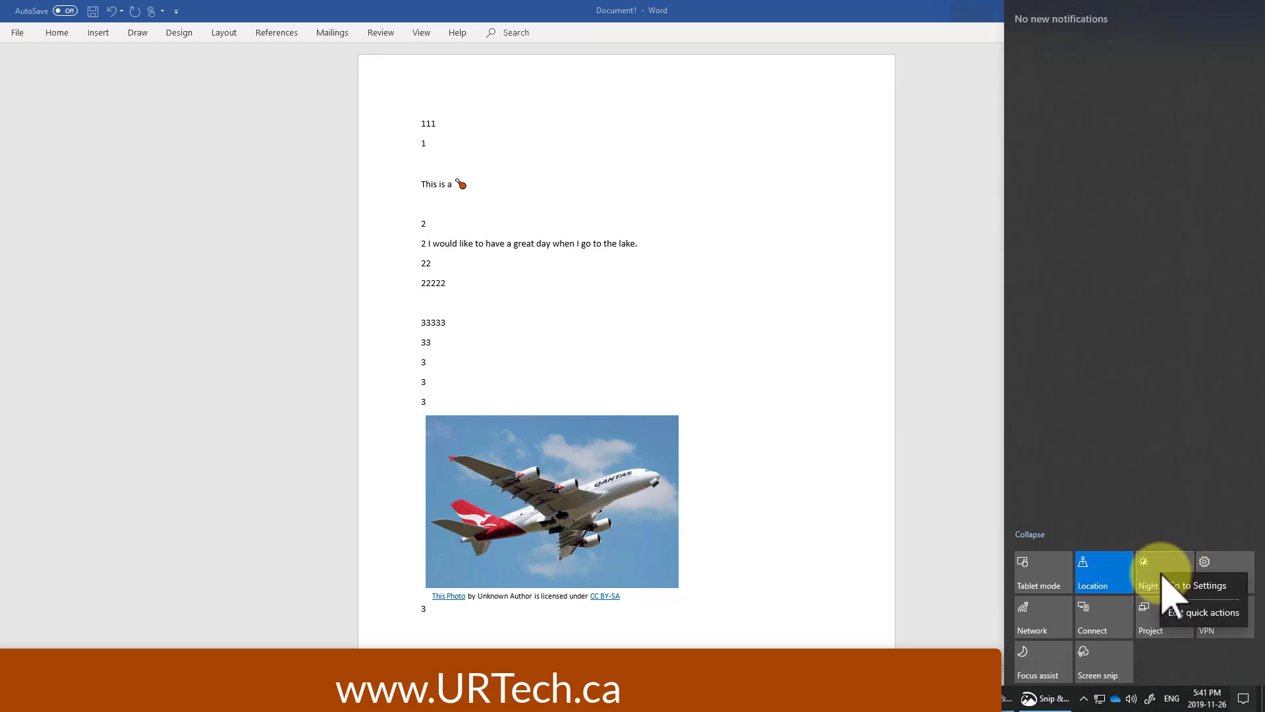
# Go from the Night light display settings to its detailed Night light settings page.
pyautogui.click(1195, 587)
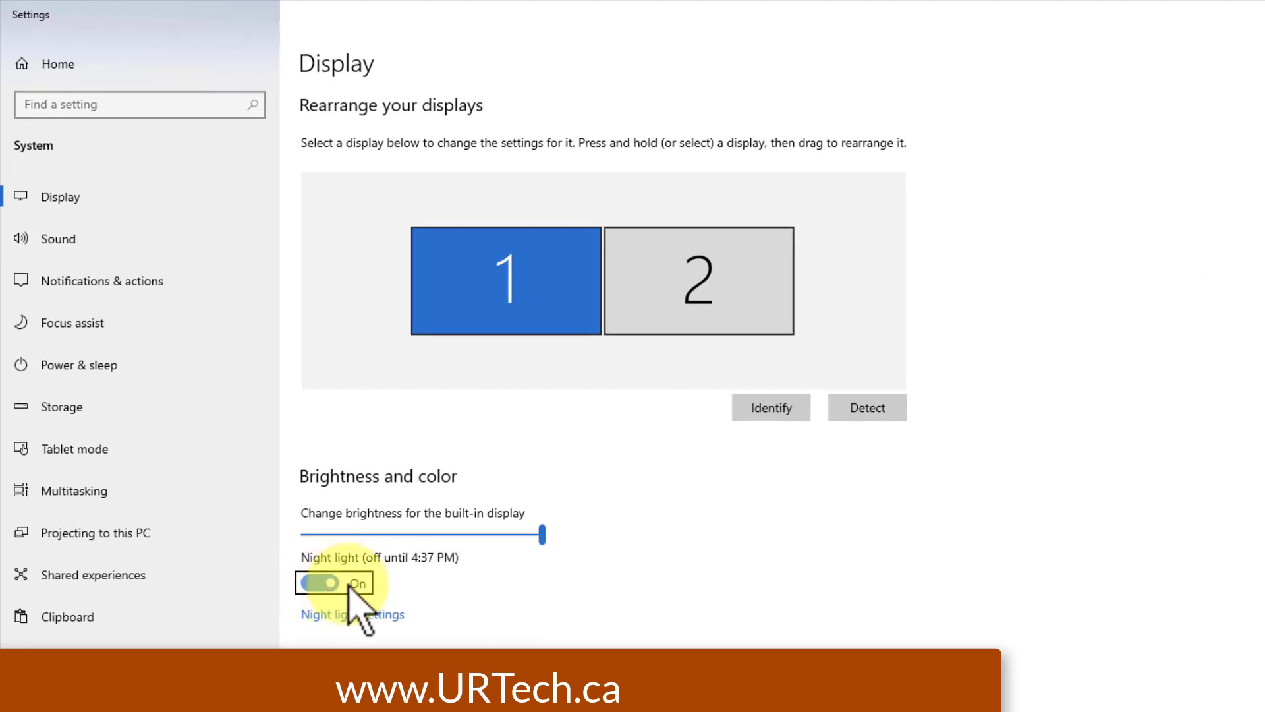
pyautogui.click(371, 614)
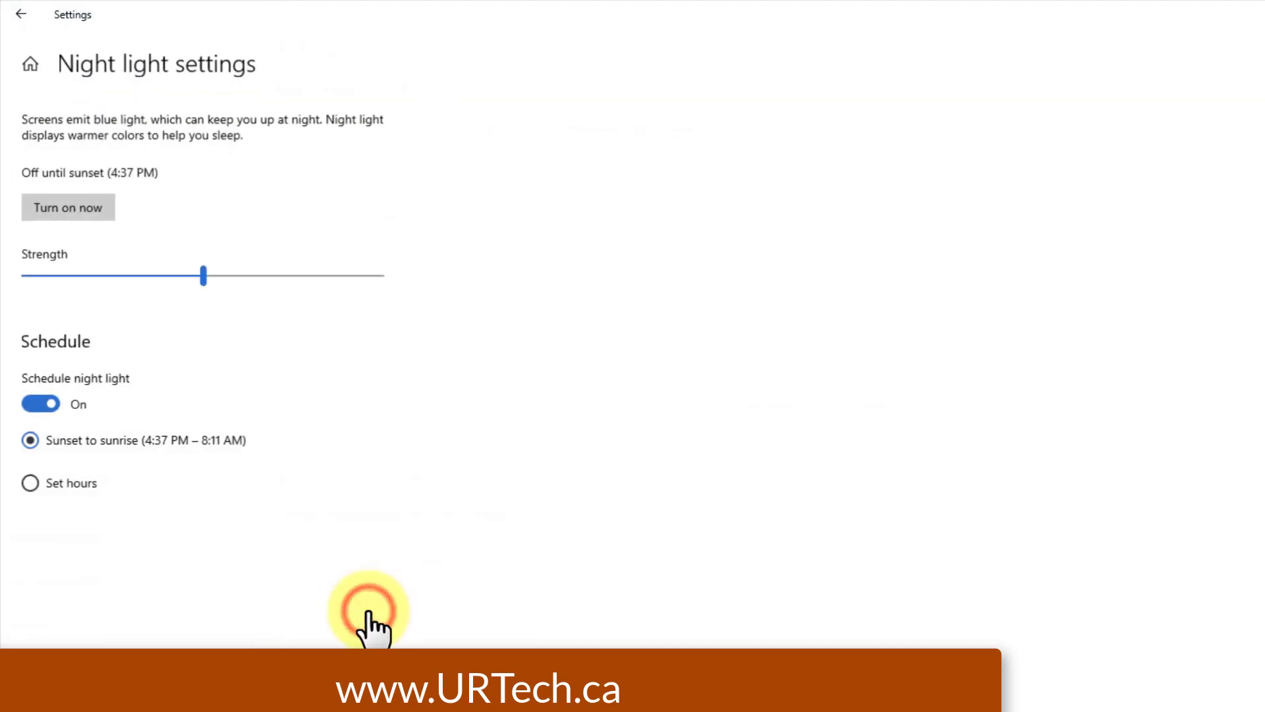